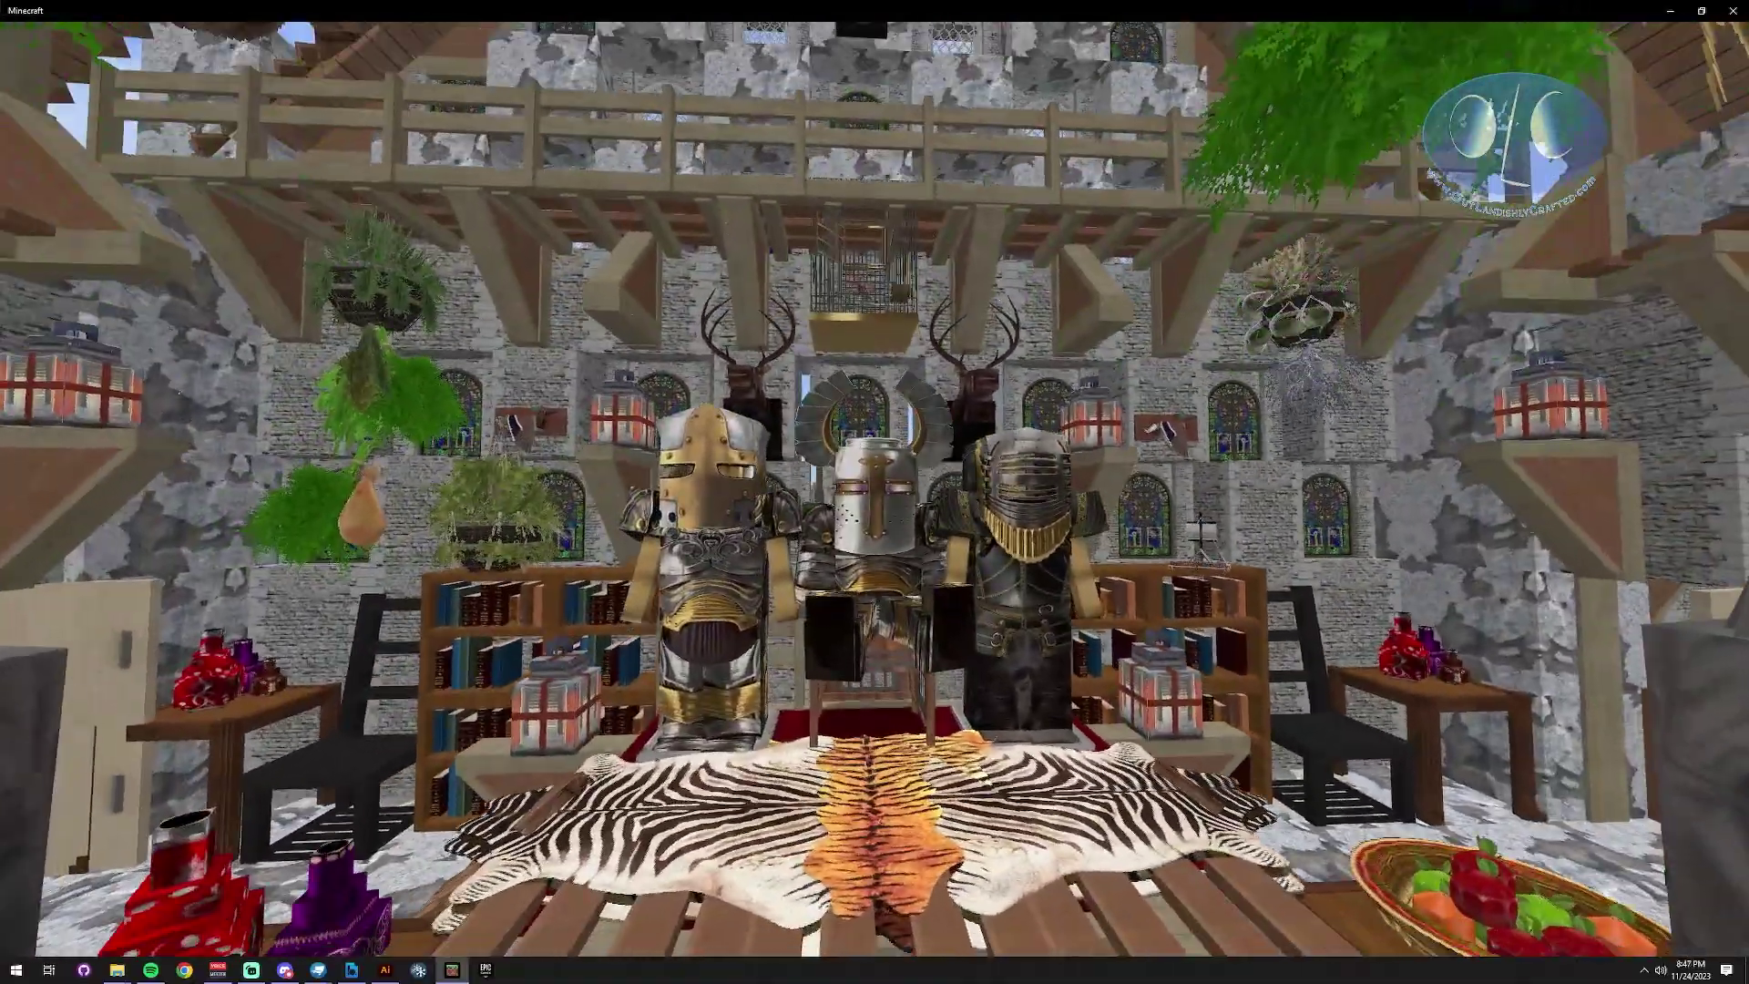
- Leave the game and bring the Blockbench window to the front
key("super")
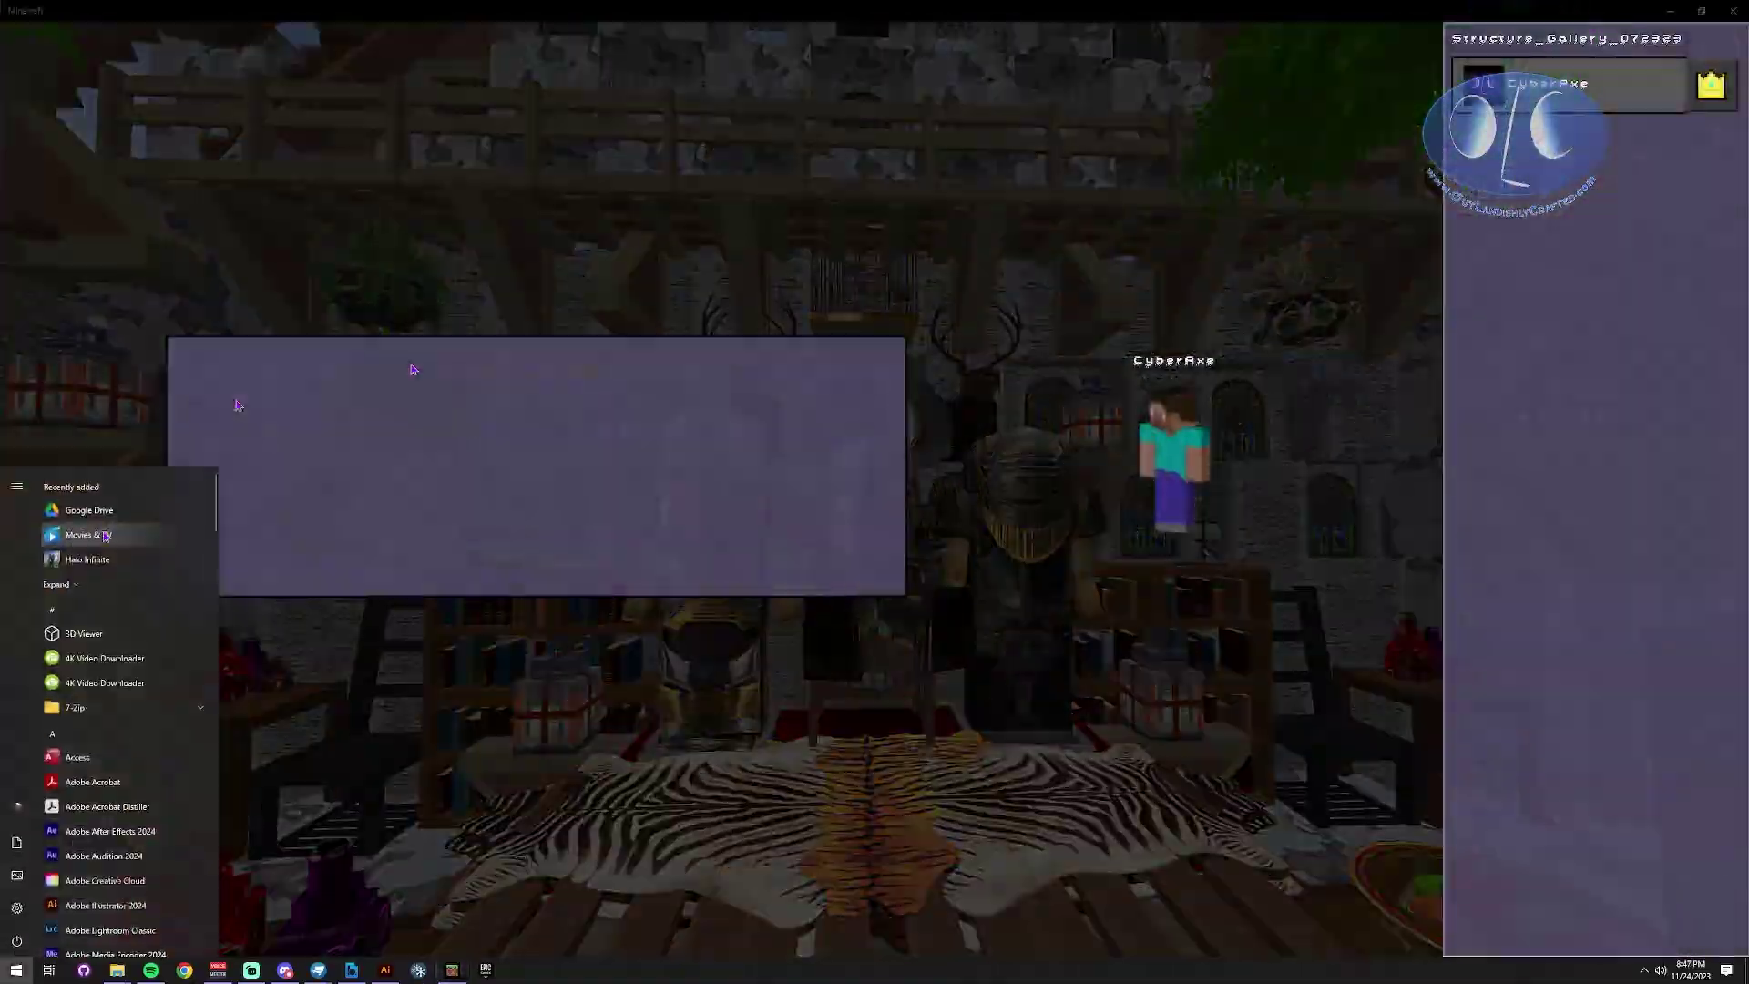
mouse_move(318, 969)
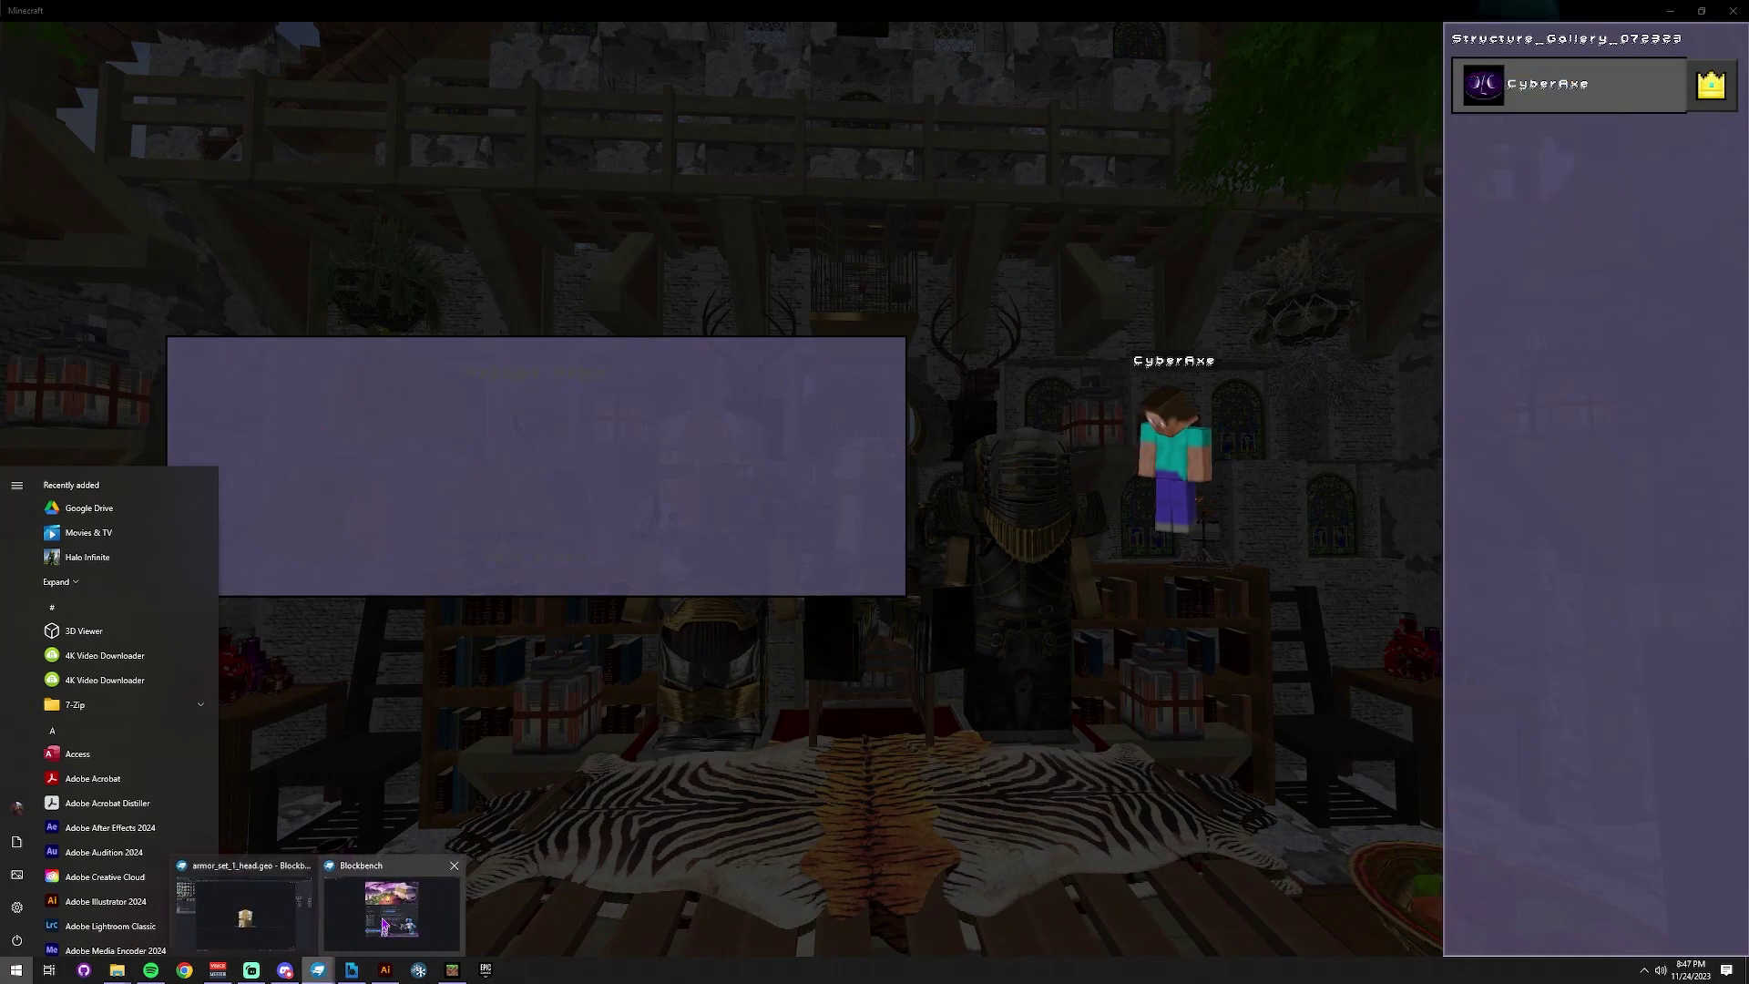
left_click(392, 902)
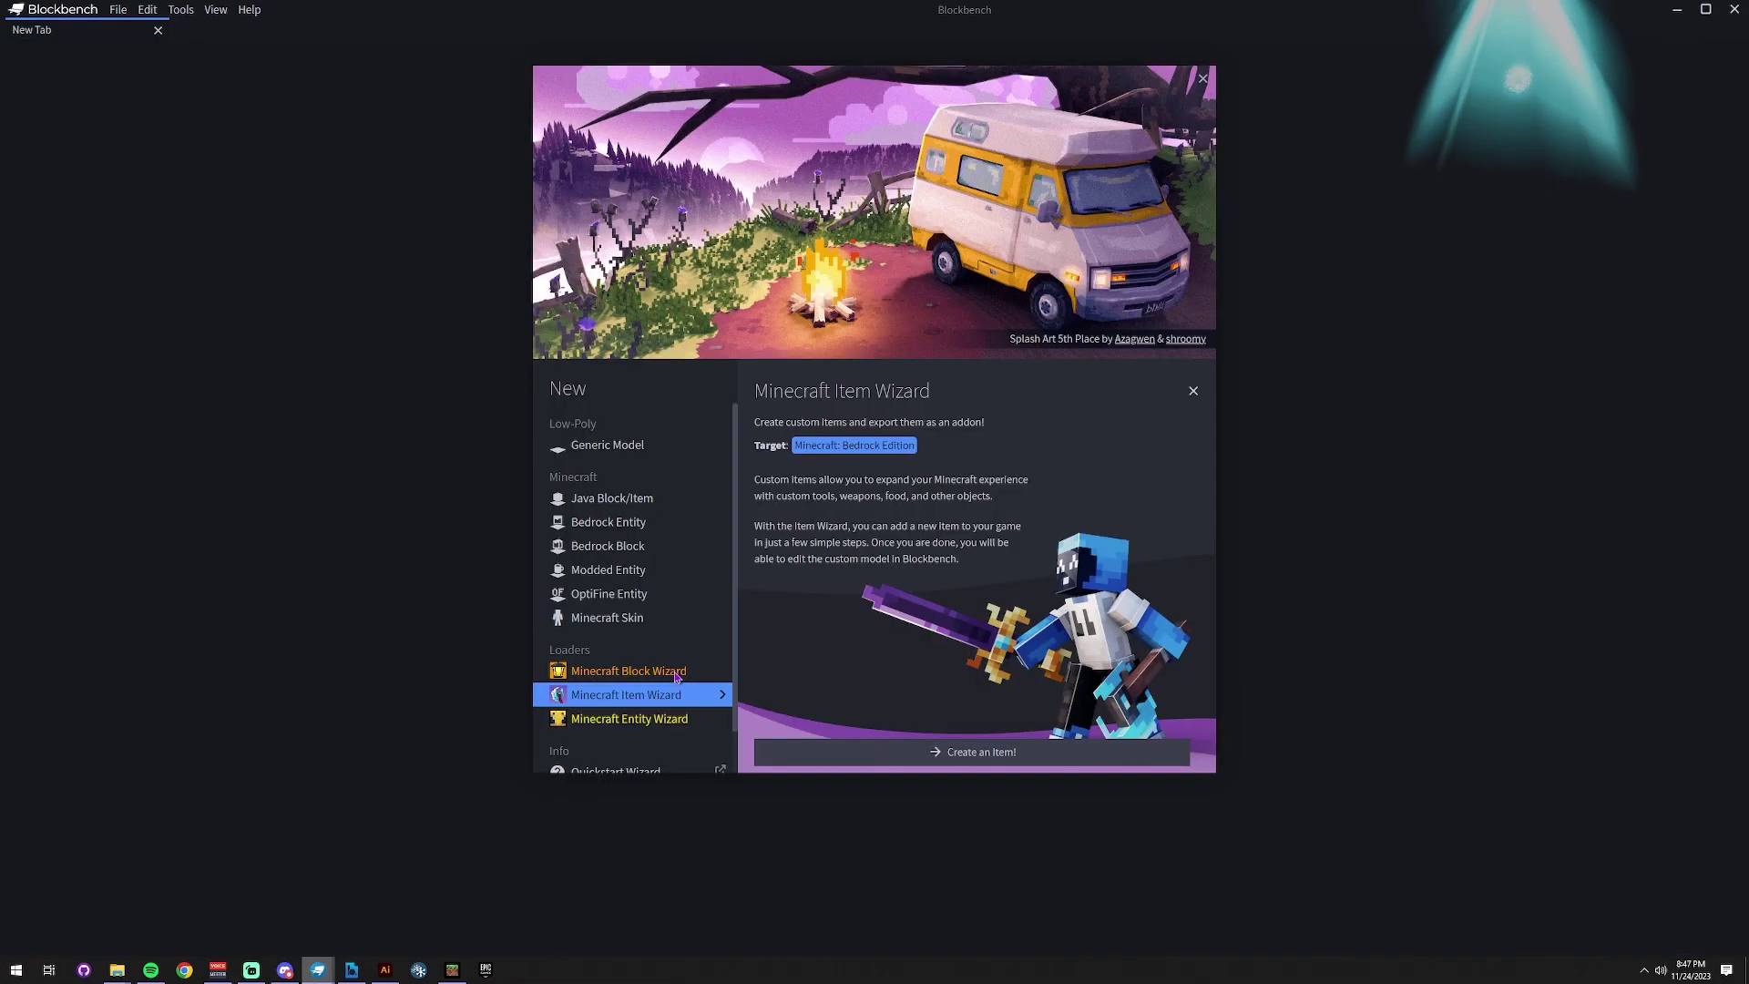
- Start the Item Wizard, try the Leggings and Boots presets, then cancel it
left_click(964, 763)
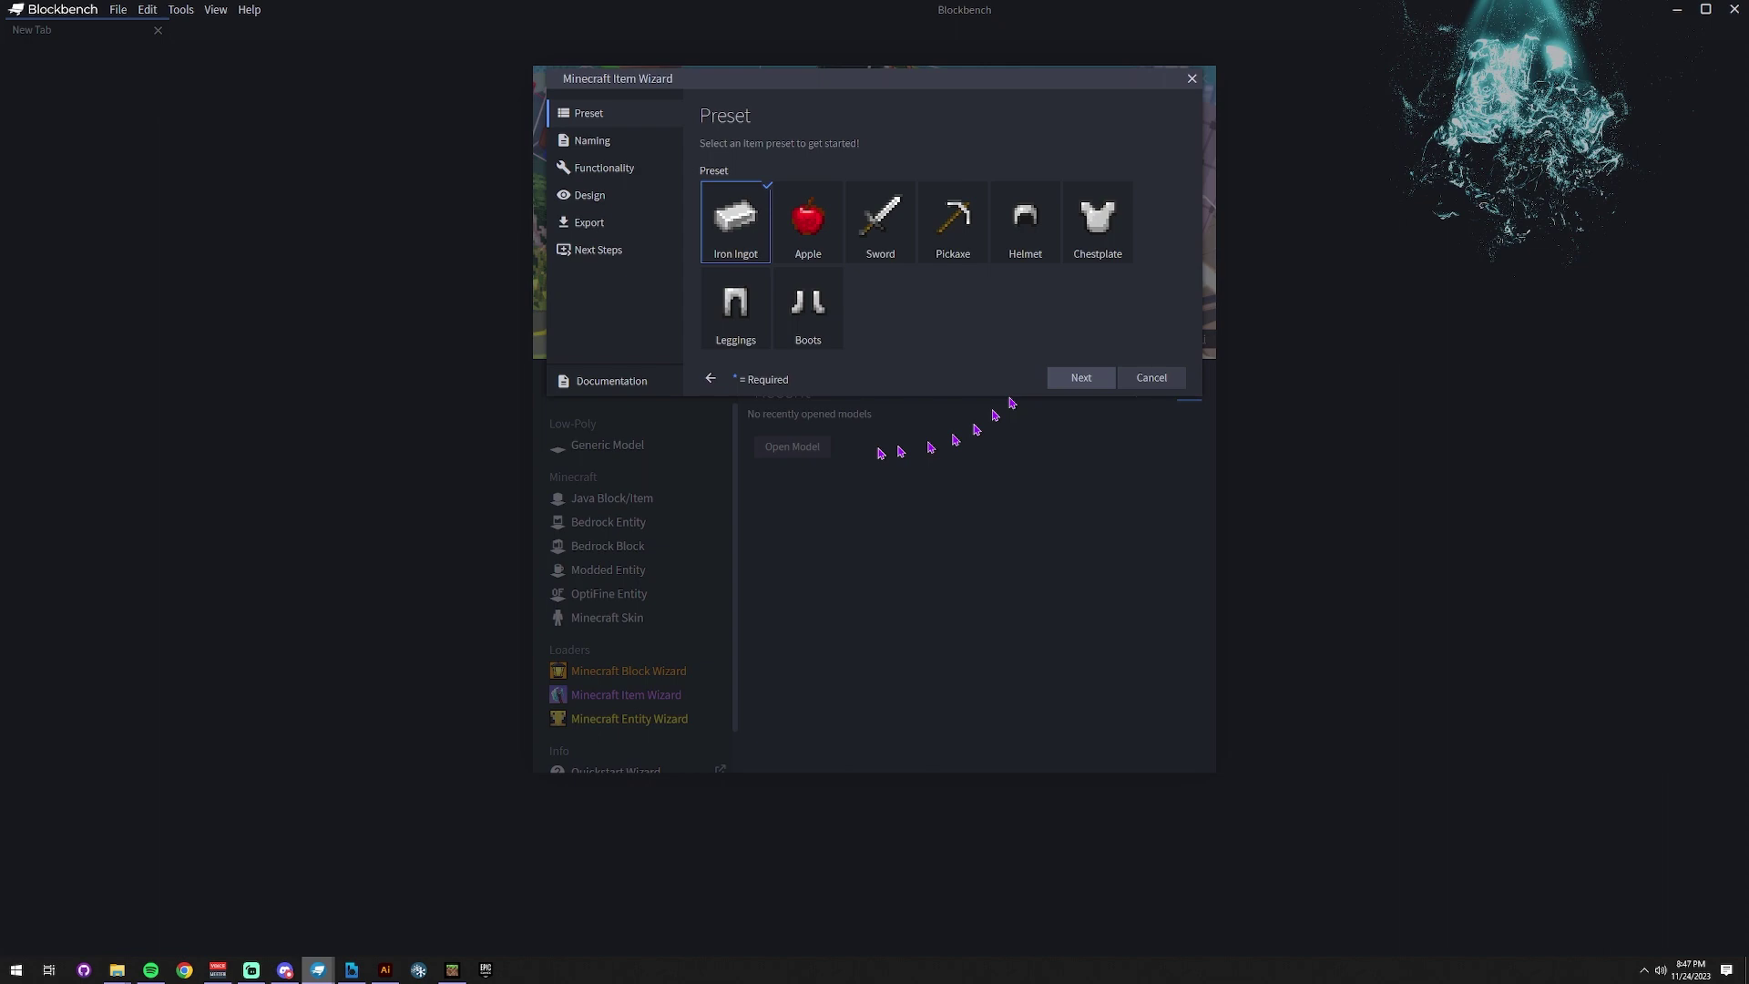
left_click(731, 299)
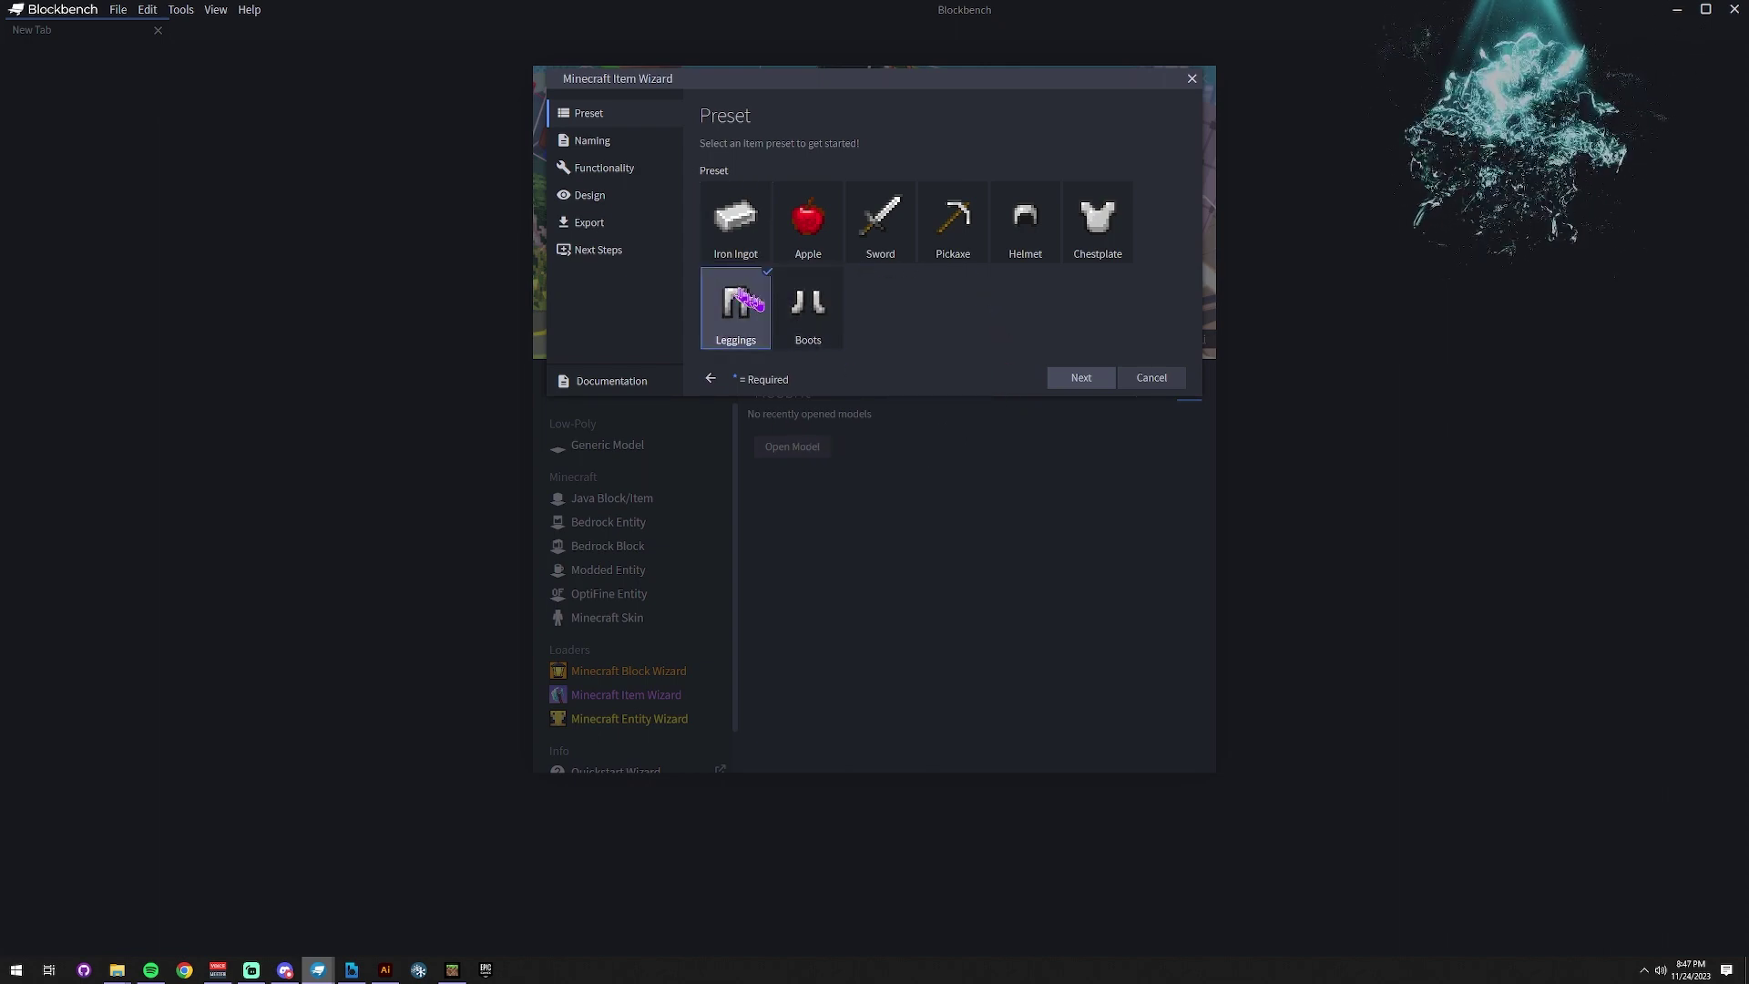
left_click(811, 316)
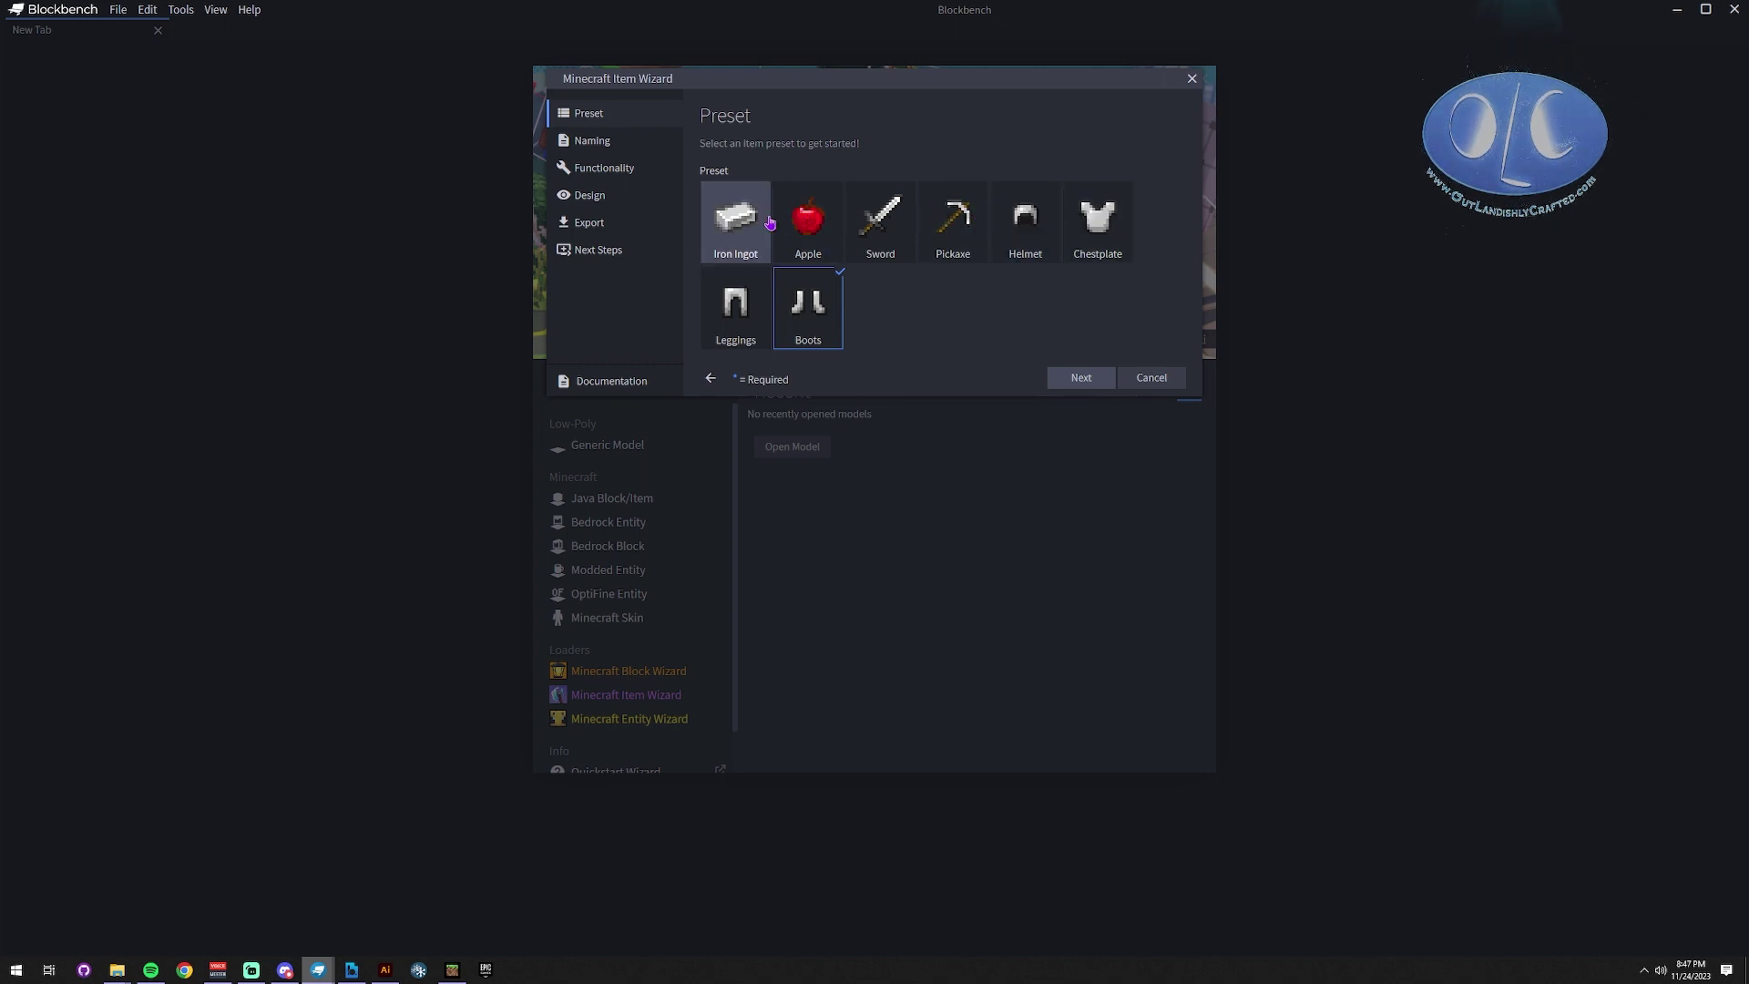
left_click(1159, 377)
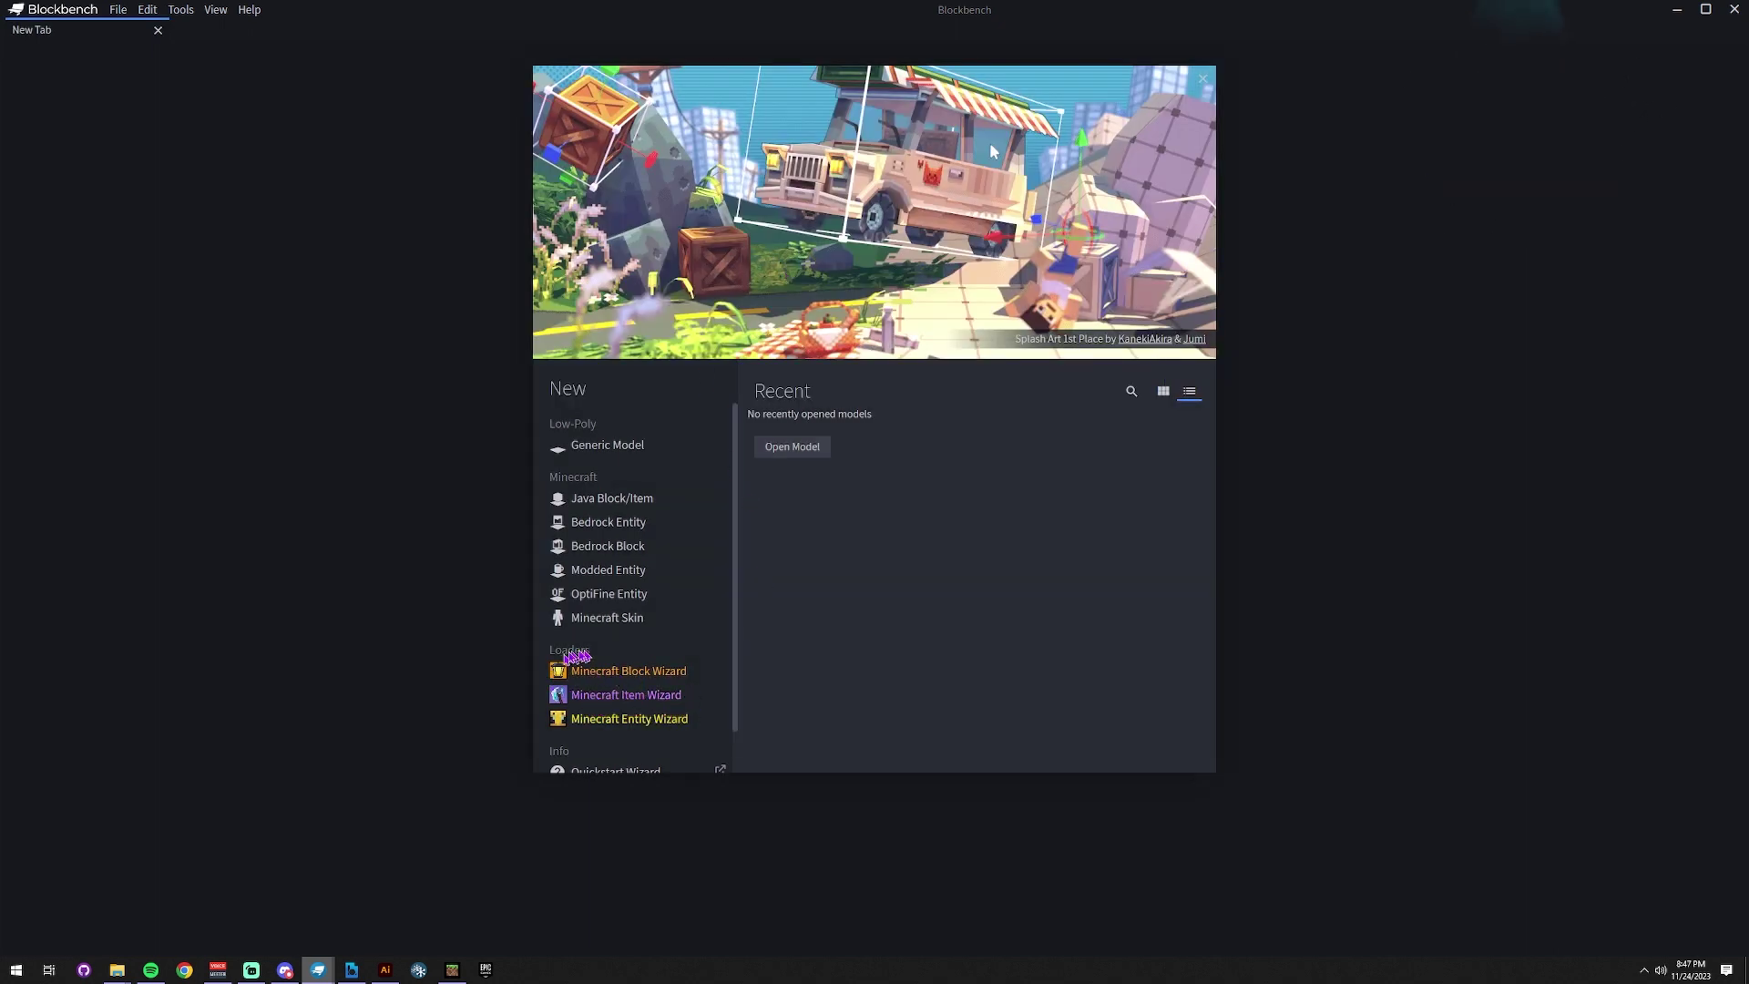
left_click(173, 11)
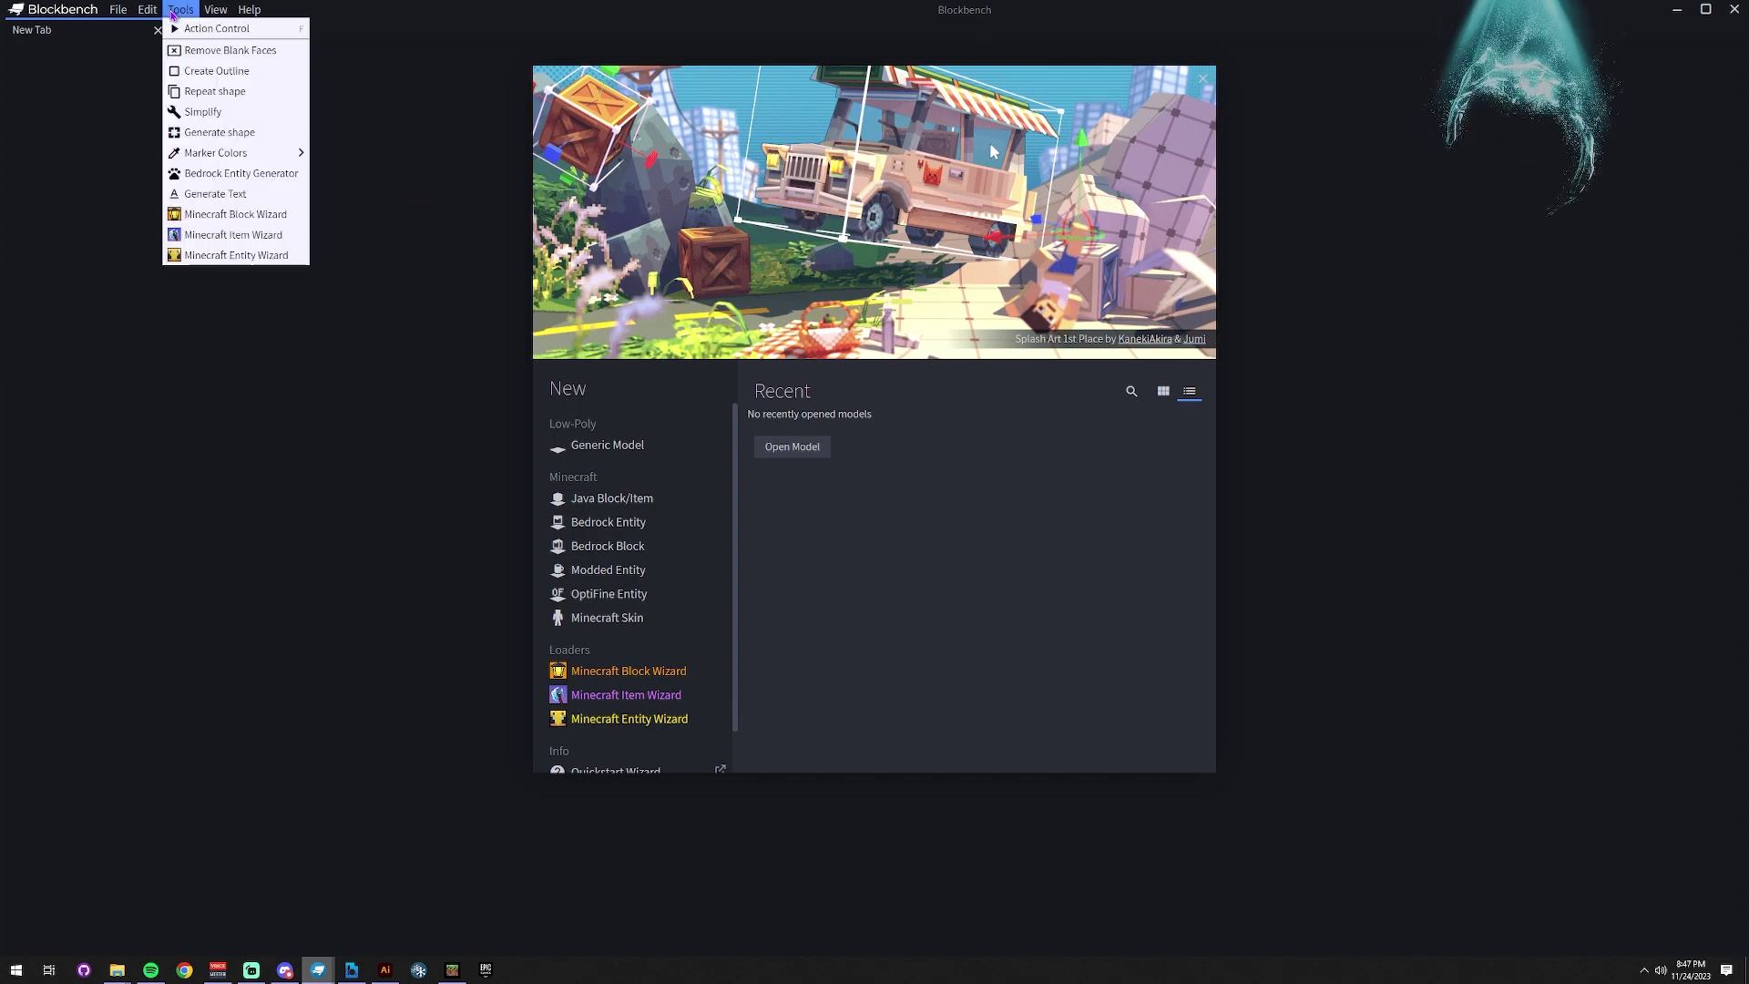
mouse_move(118, 11)
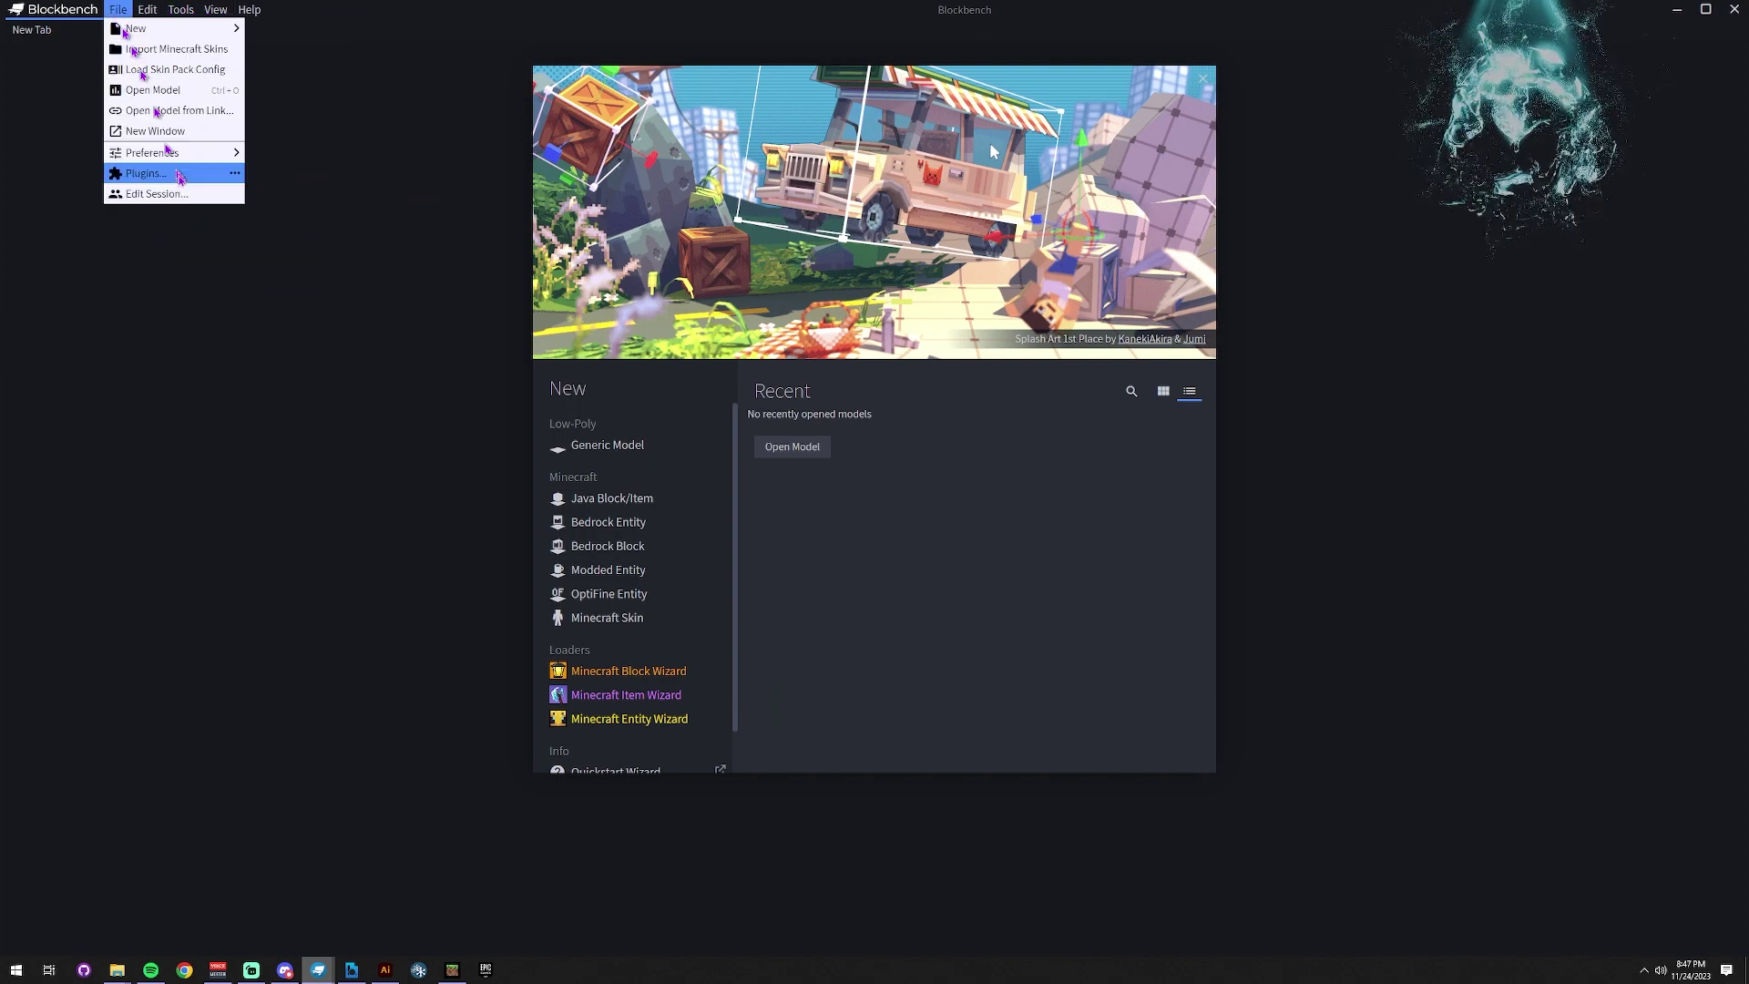
left_click(142, 173)
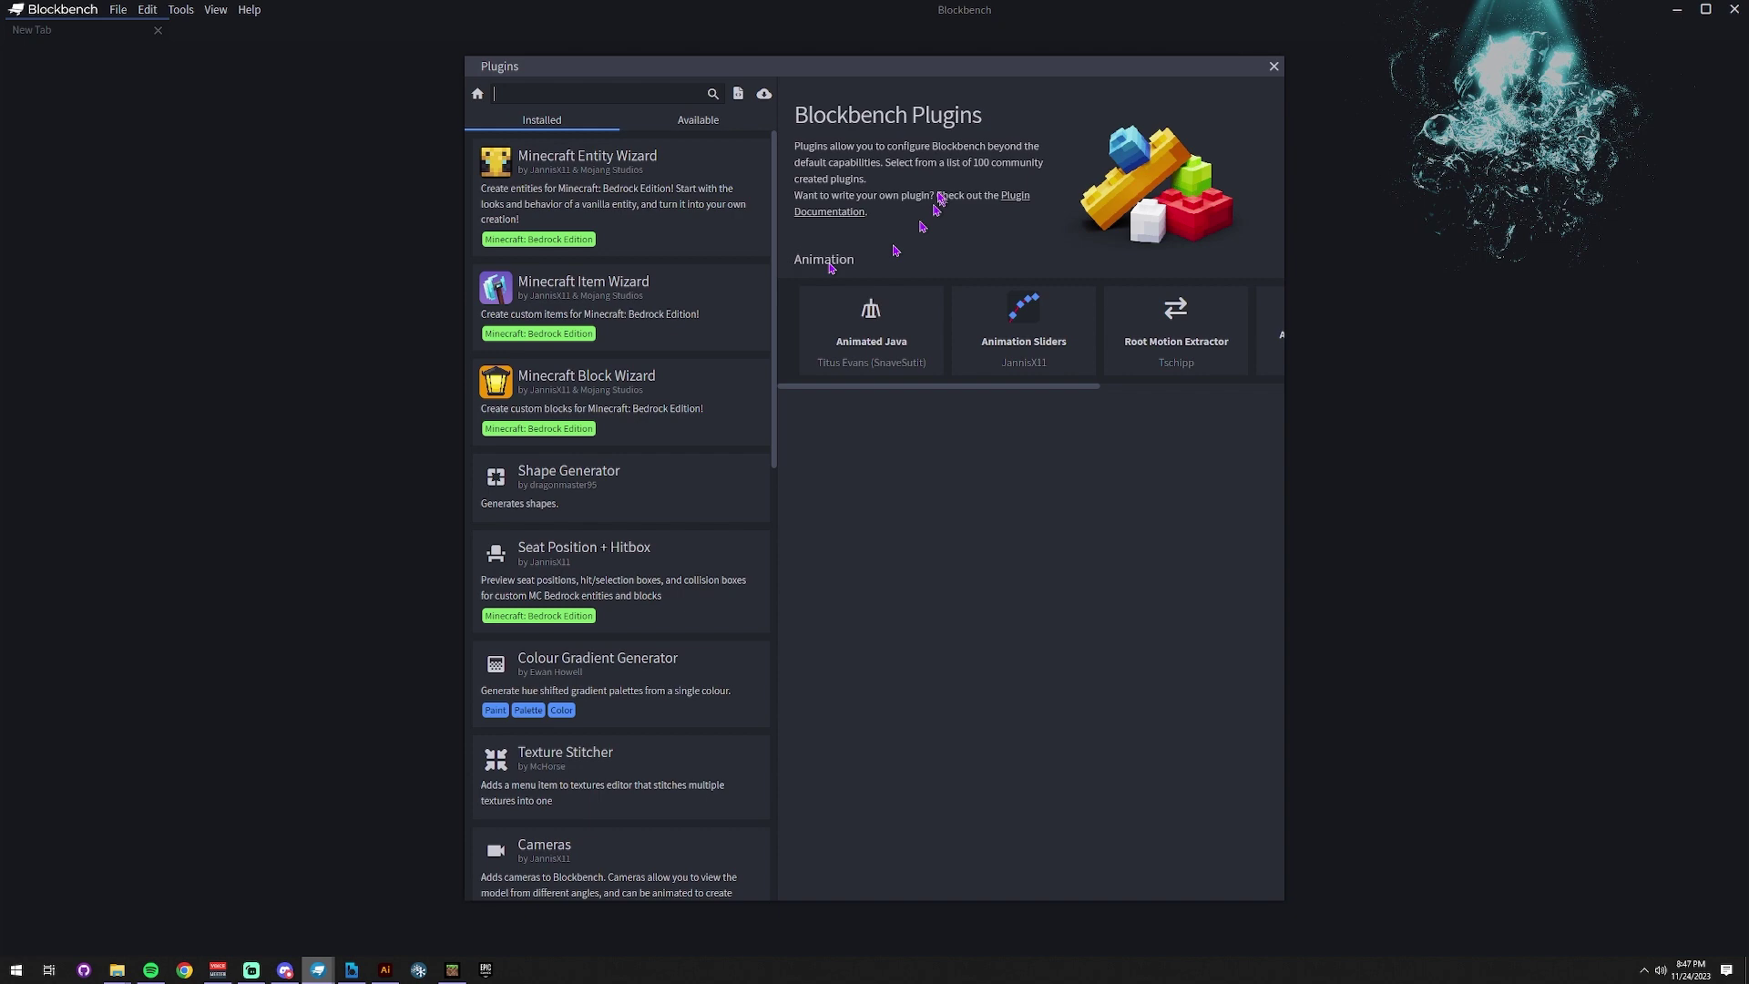
left_click(698, 126)
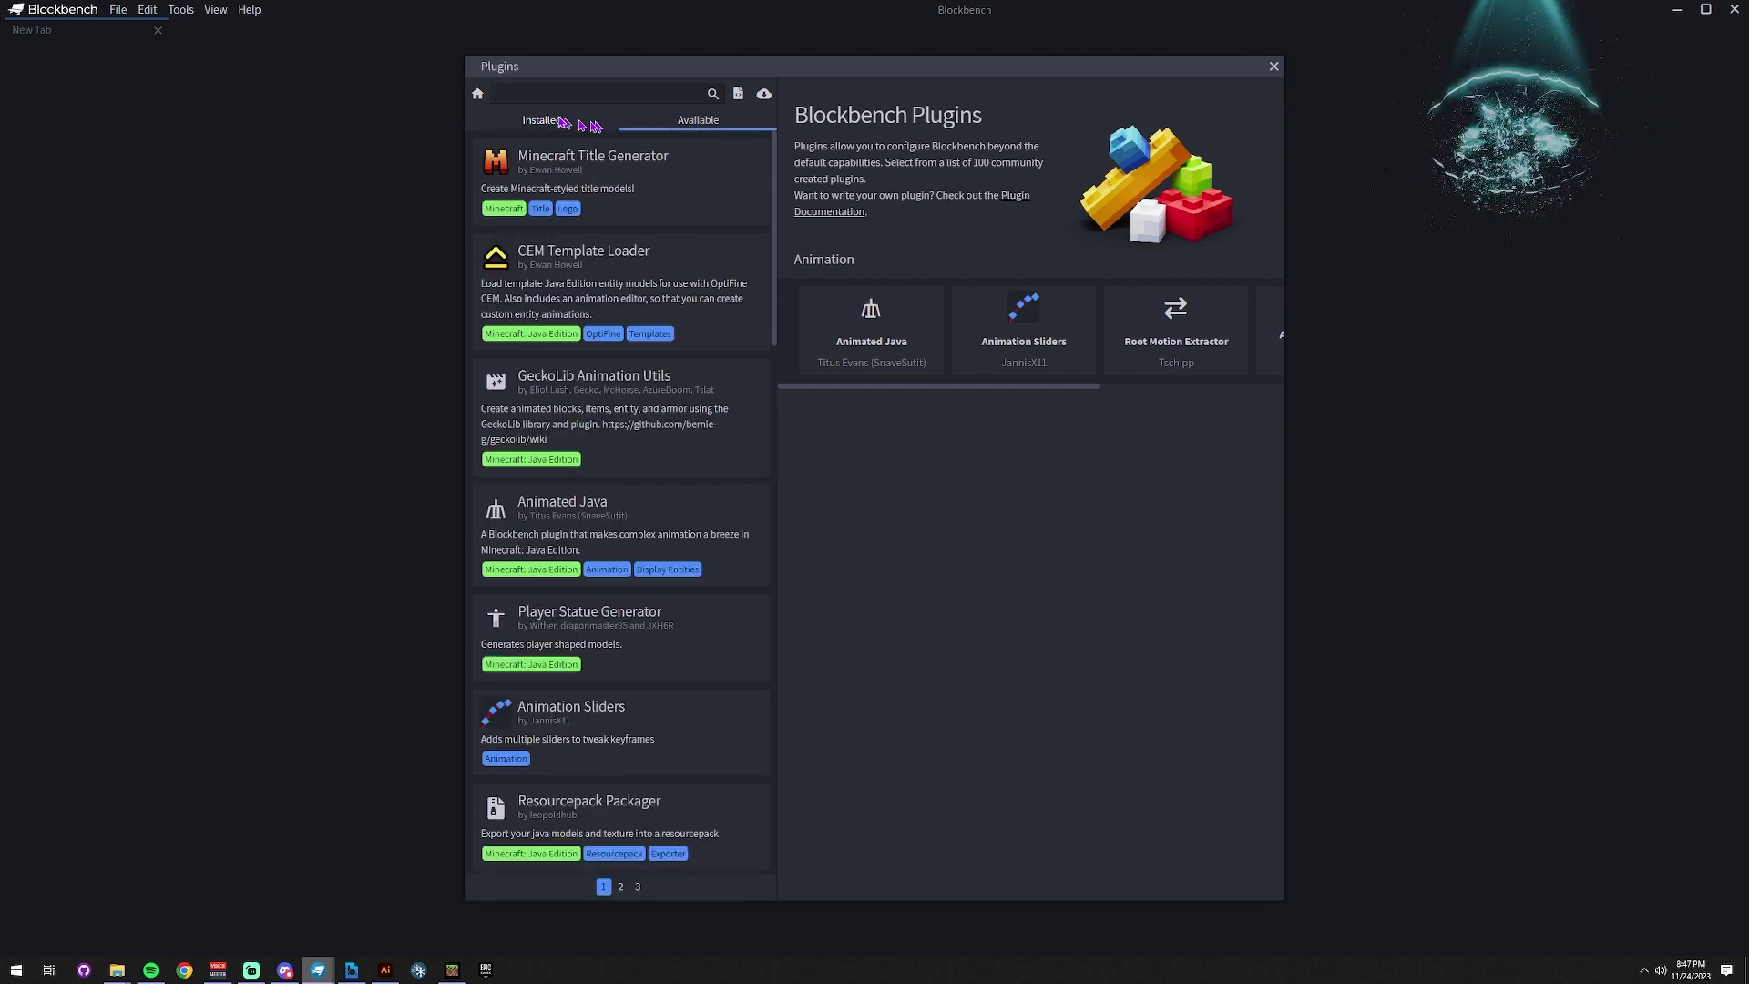
left_click(542, 122)
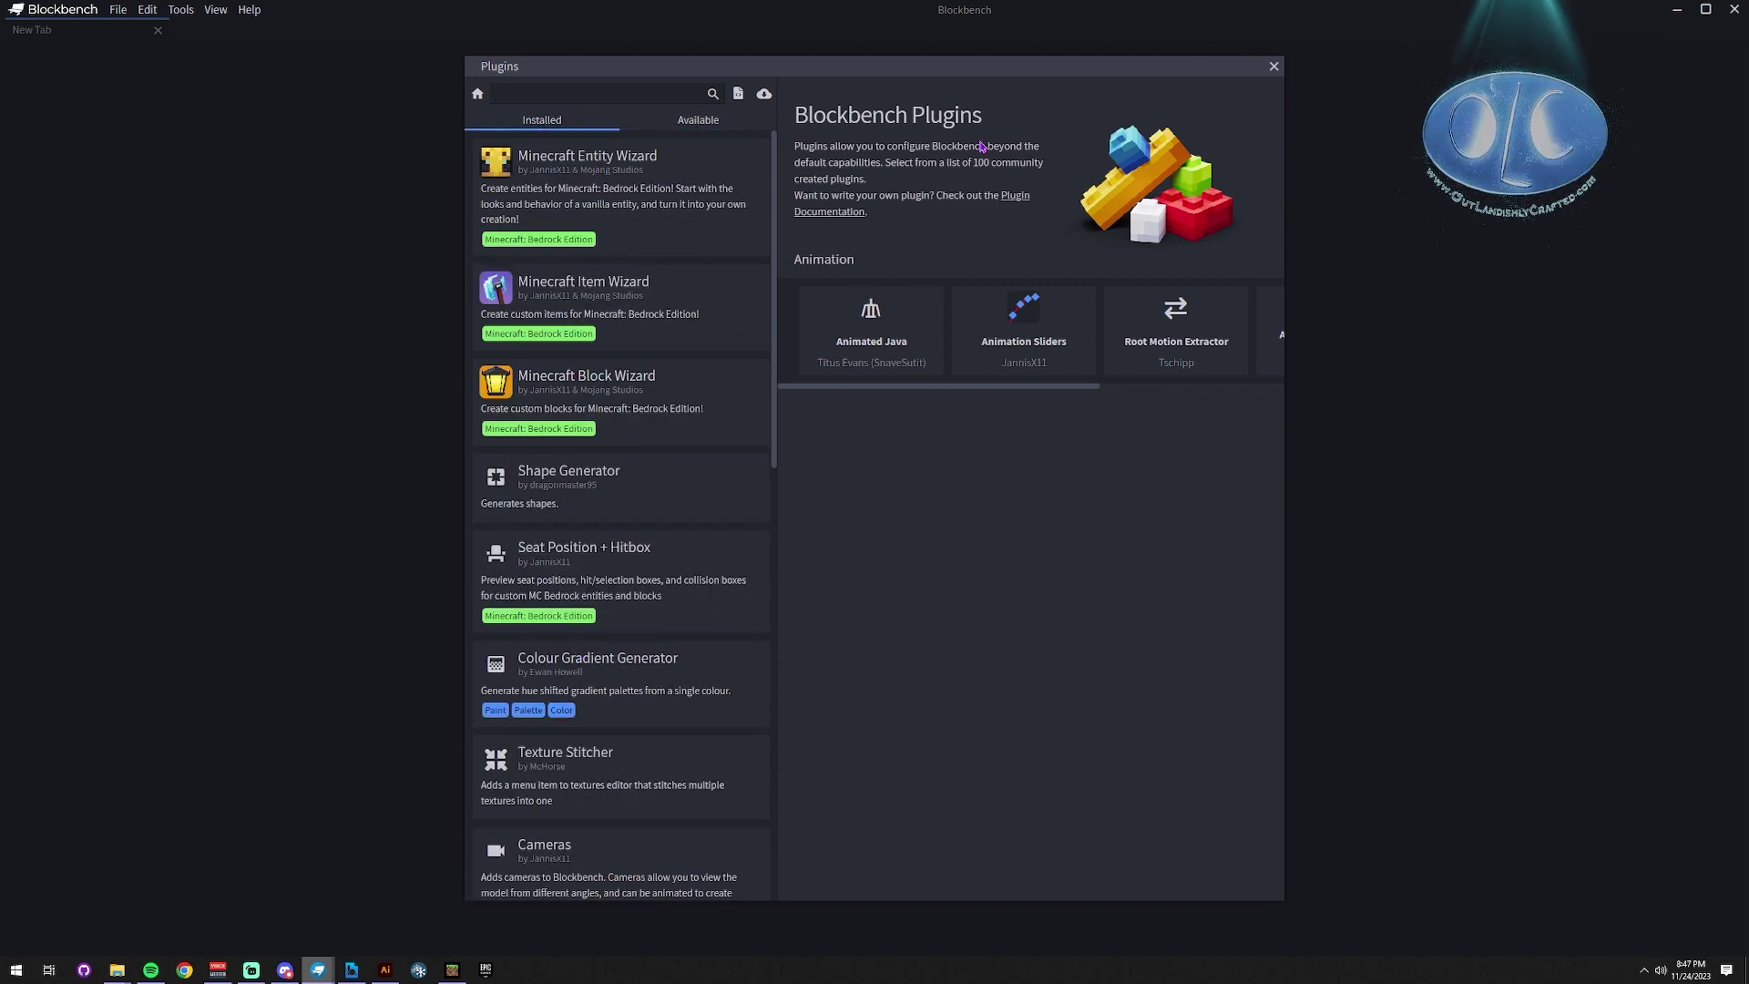
left_click(1273, 66)
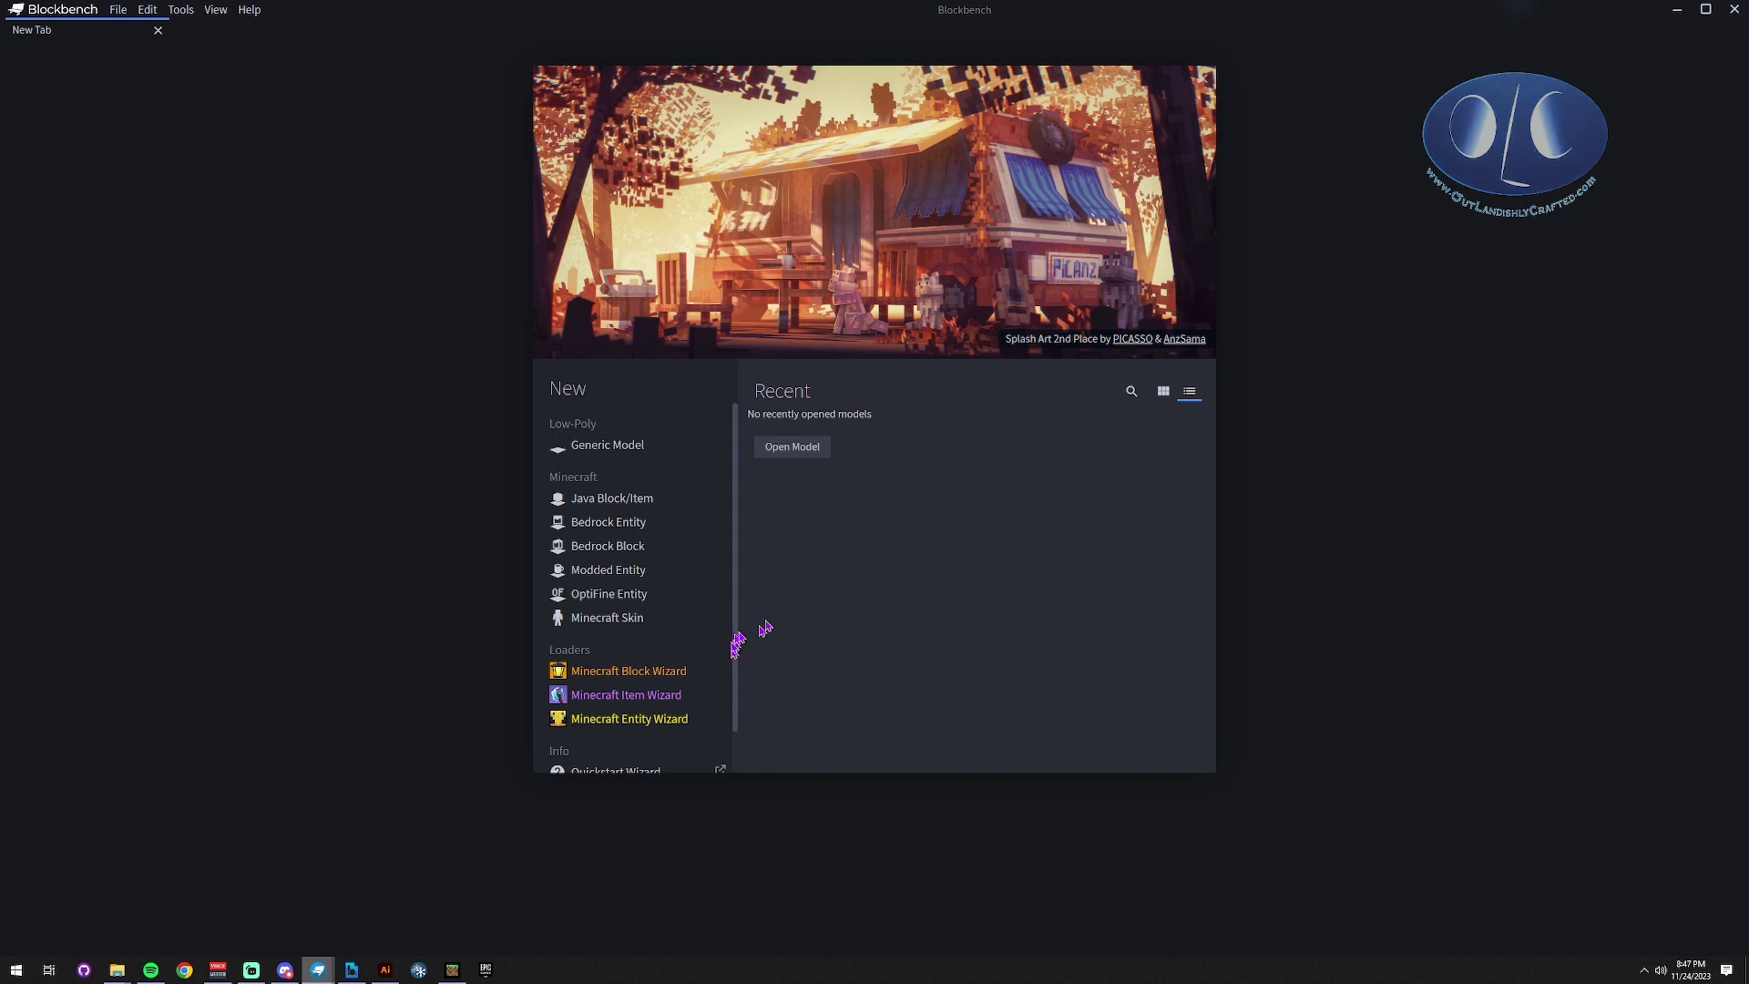
- Start a new item in the Minecraft Item Wizard using the Boots preset
left_click(623, 695)
left_click(914, 753)
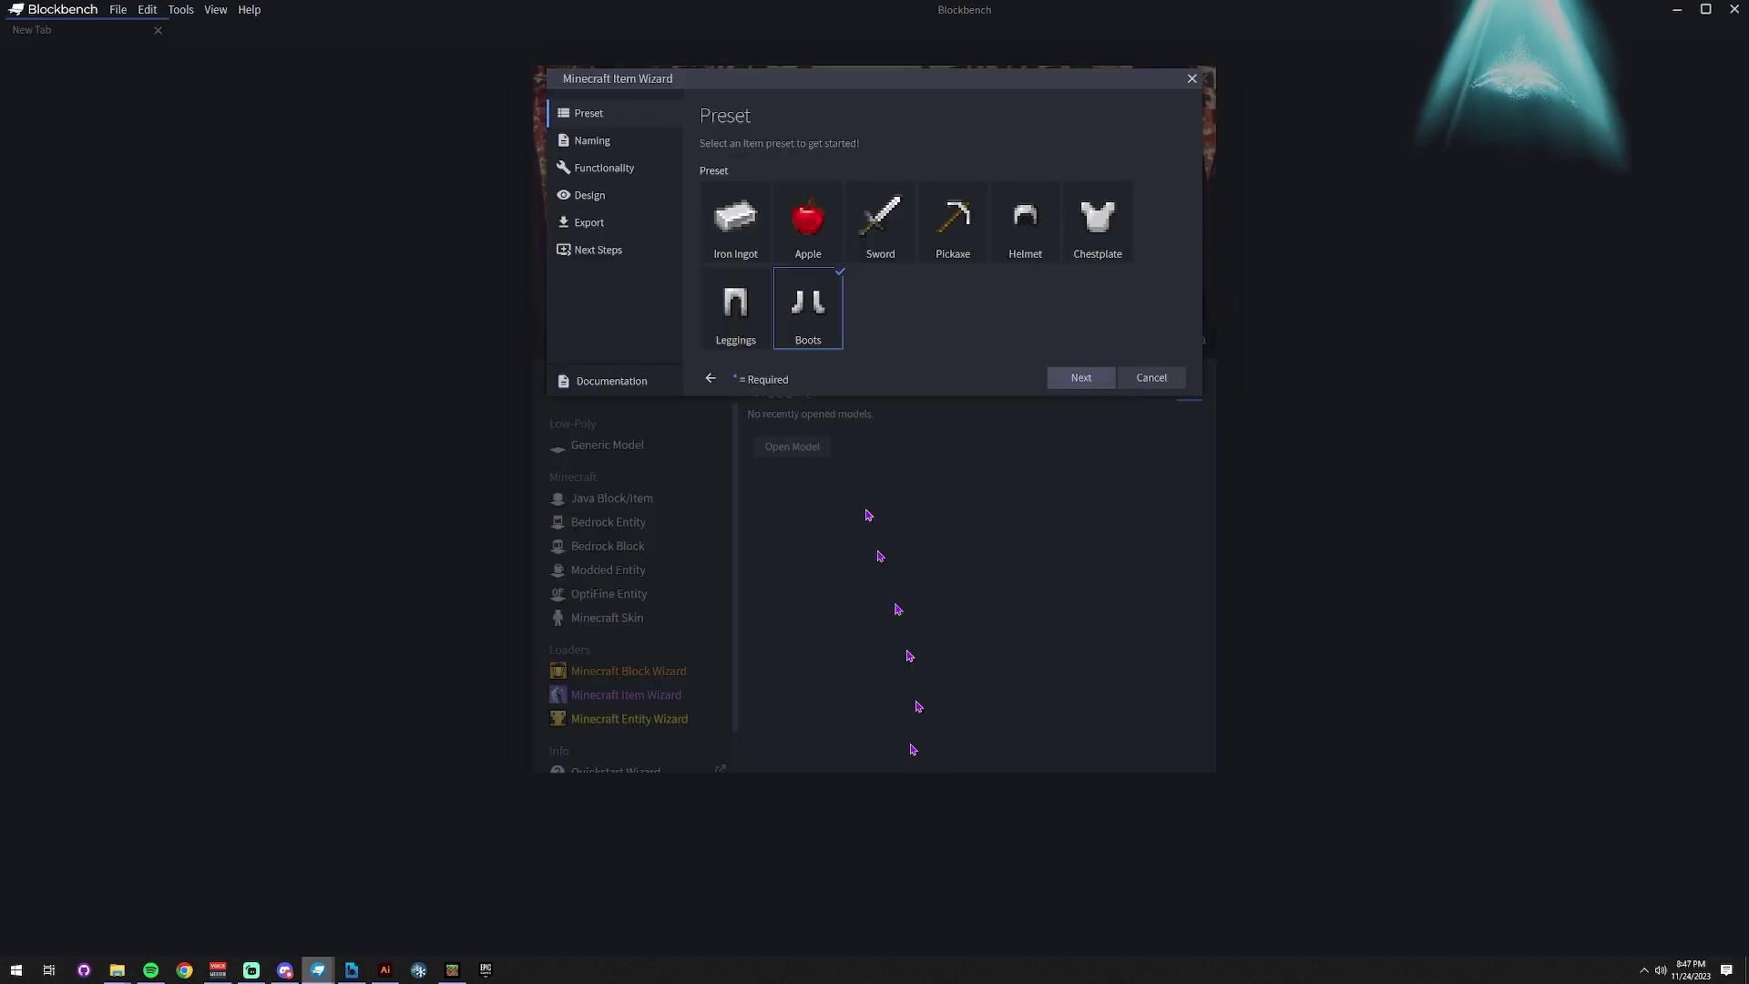
left_click(829, 300)
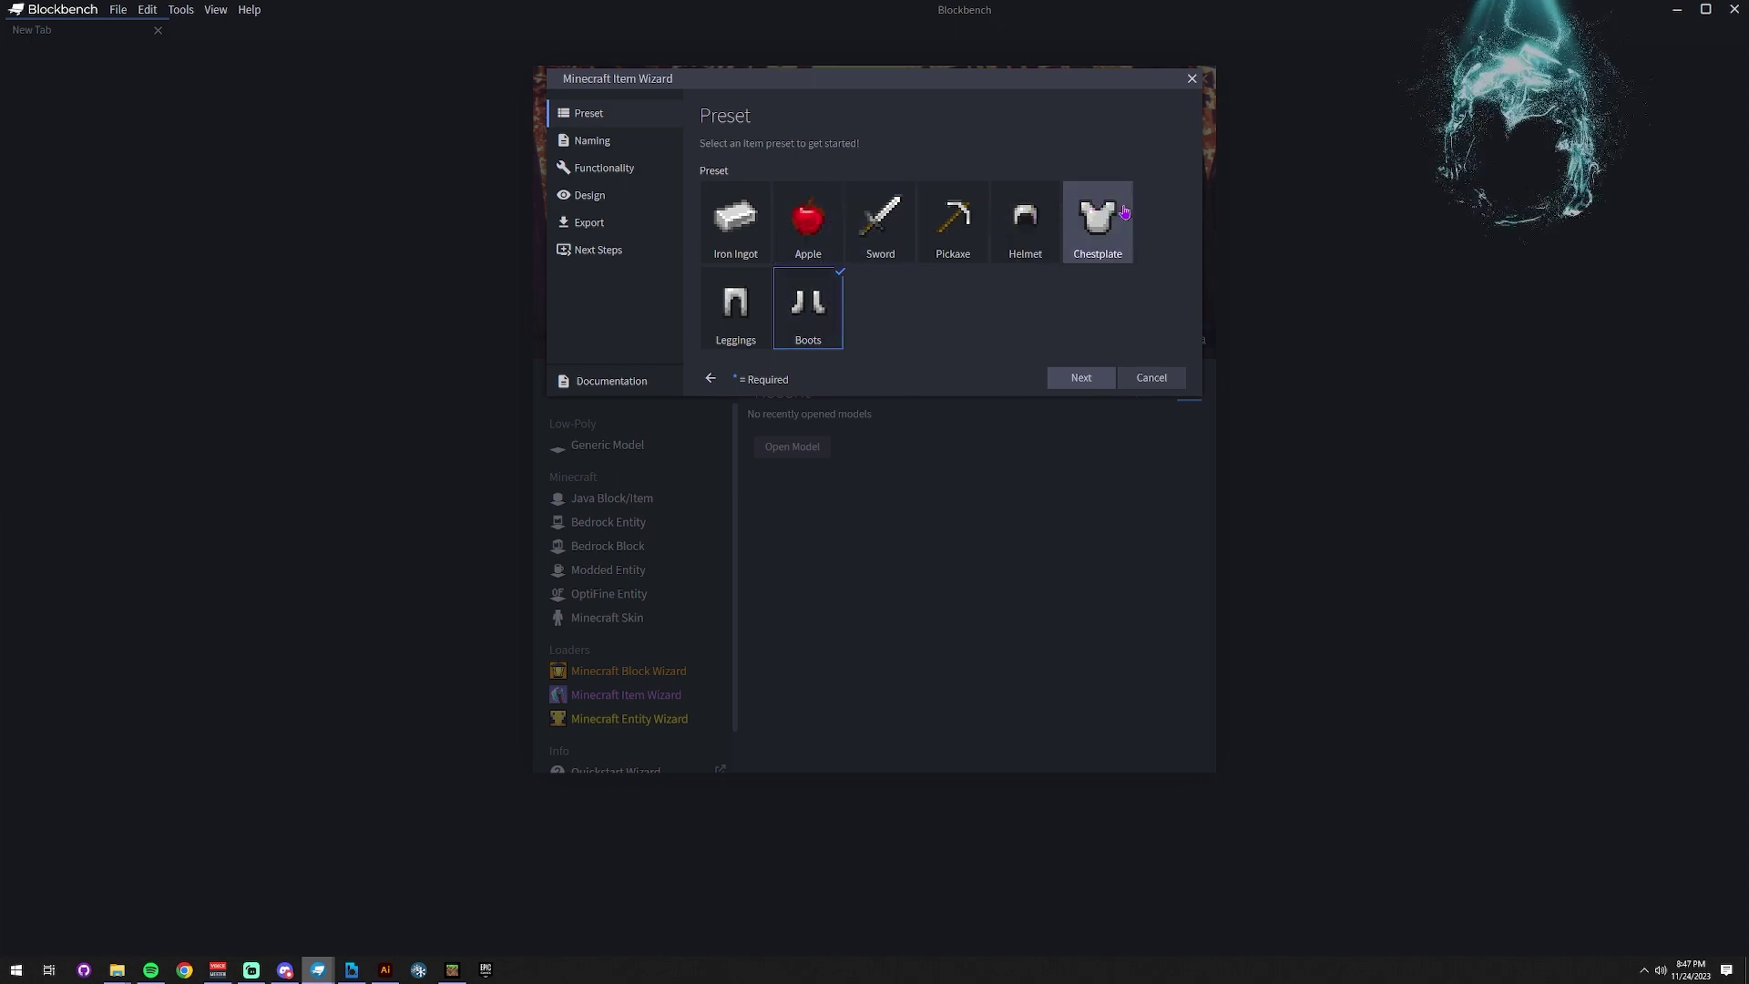
left_click(1081, 377)
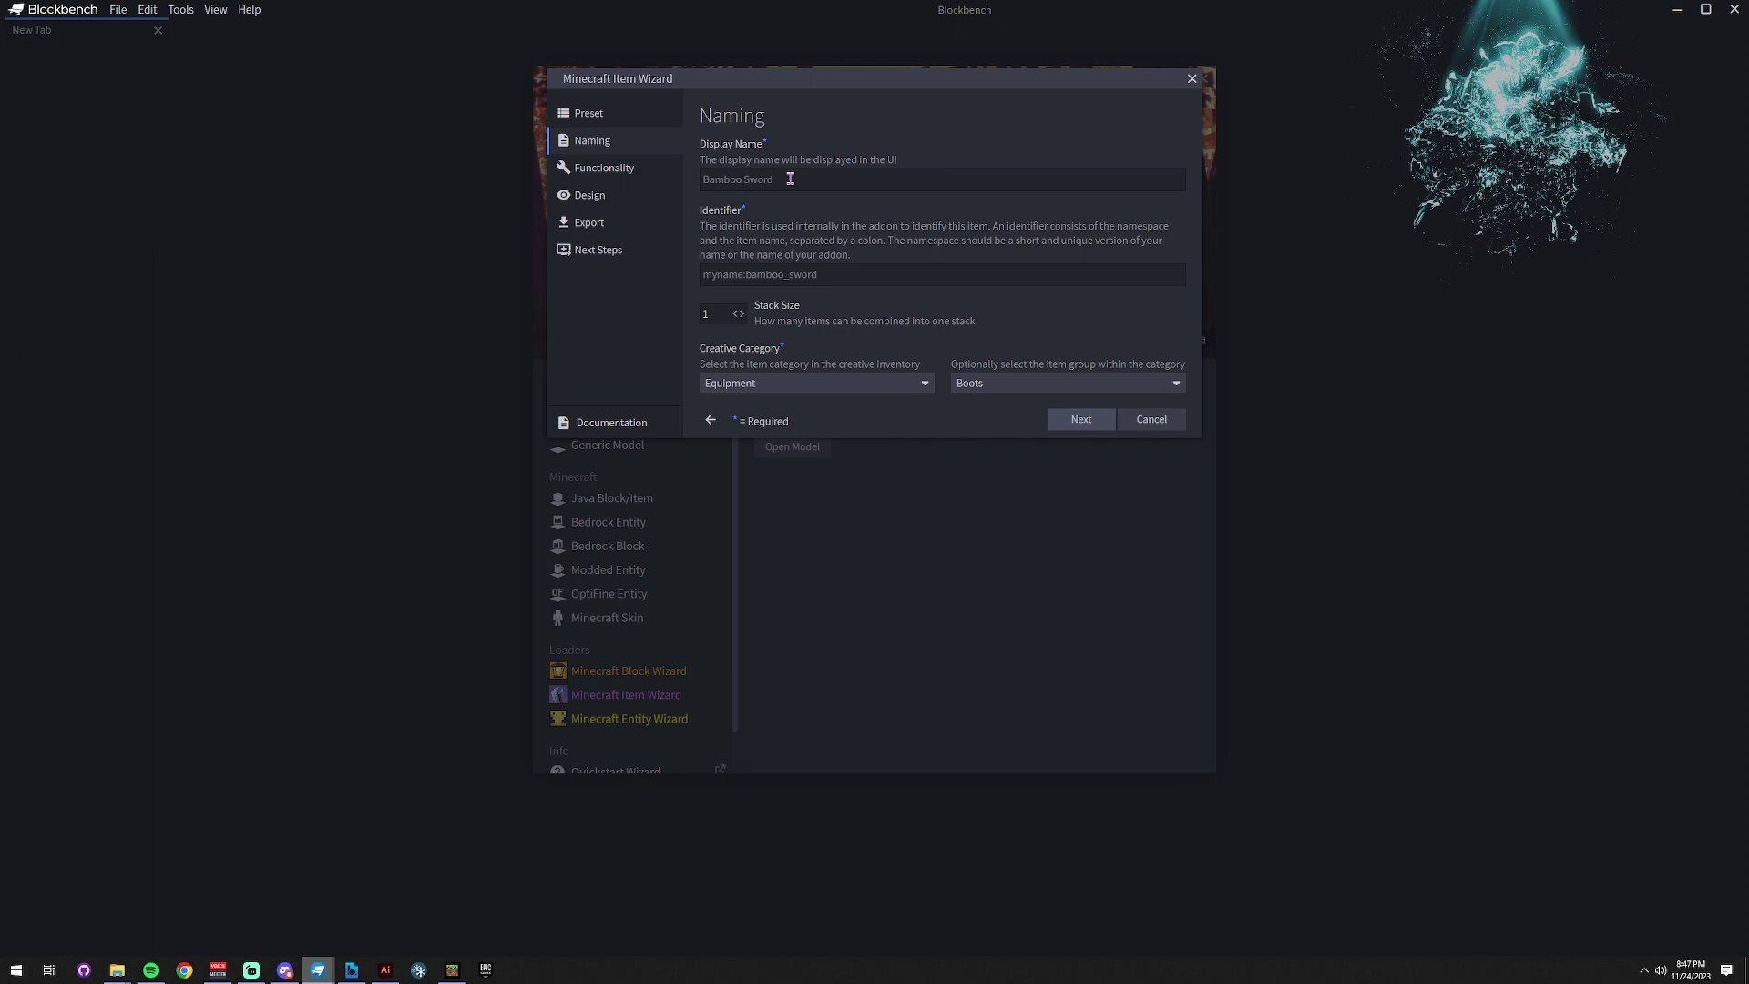
- Name the item 'Magic Boots' with identifier myname:magic_boots and continue
type("Magic Boots")
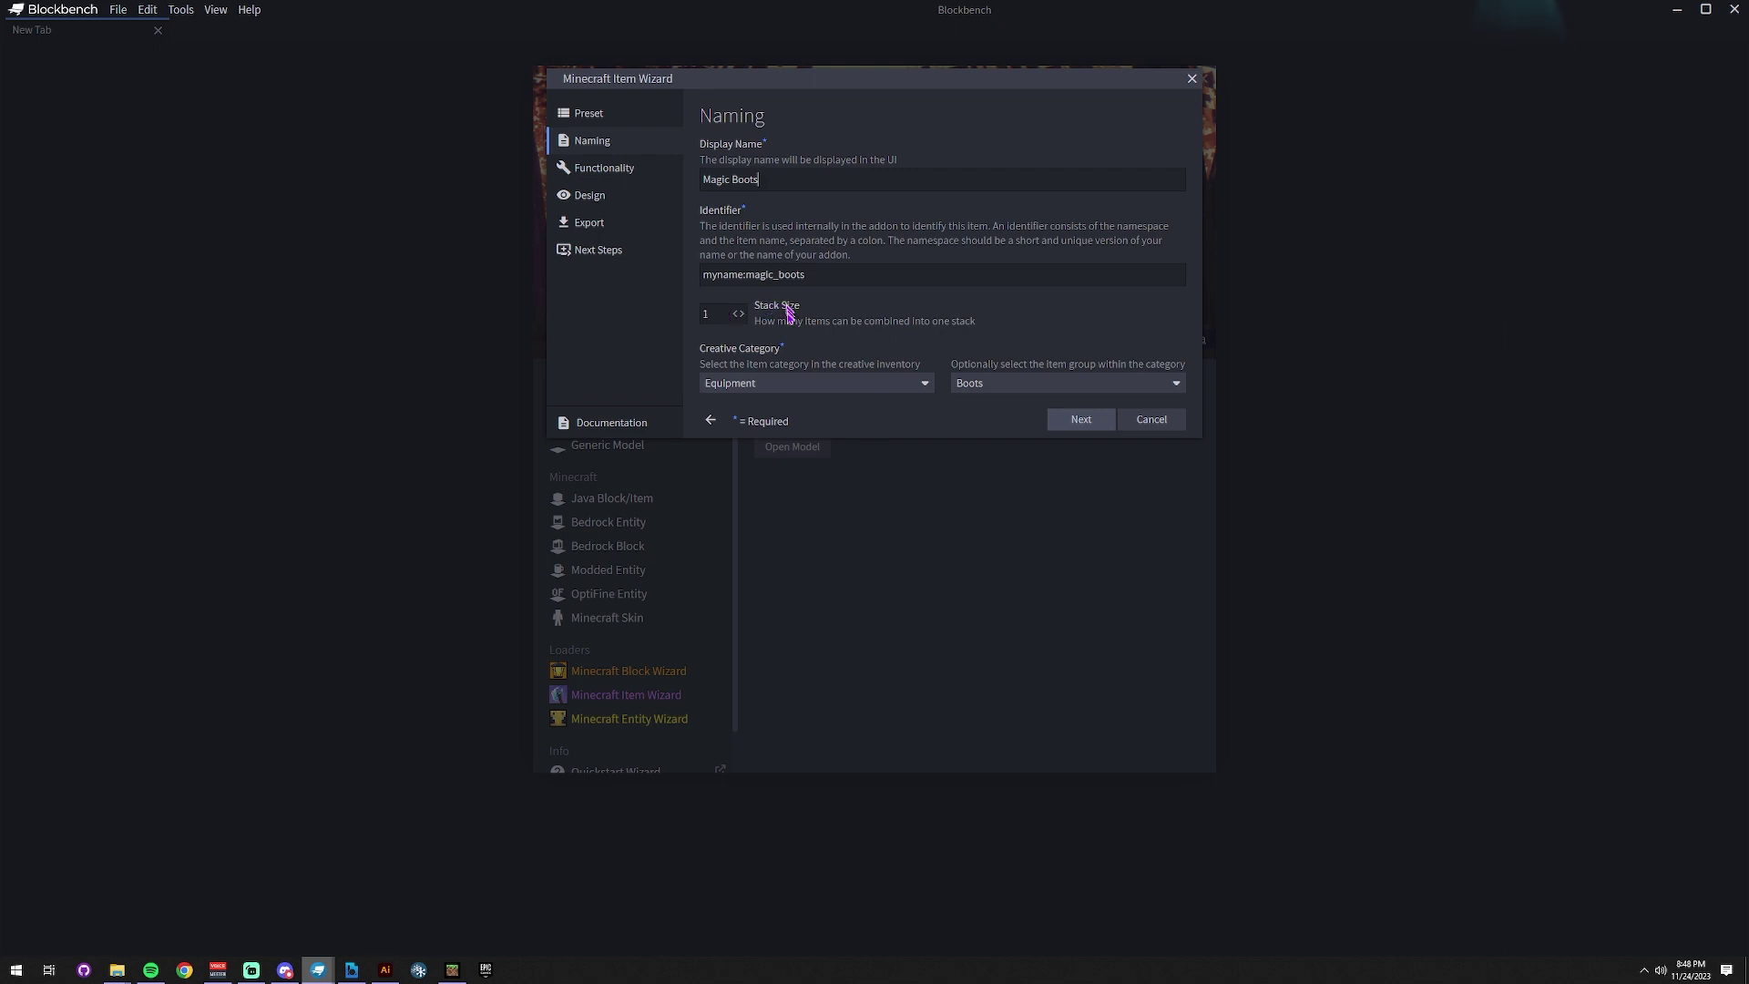
double_click(740, 274)
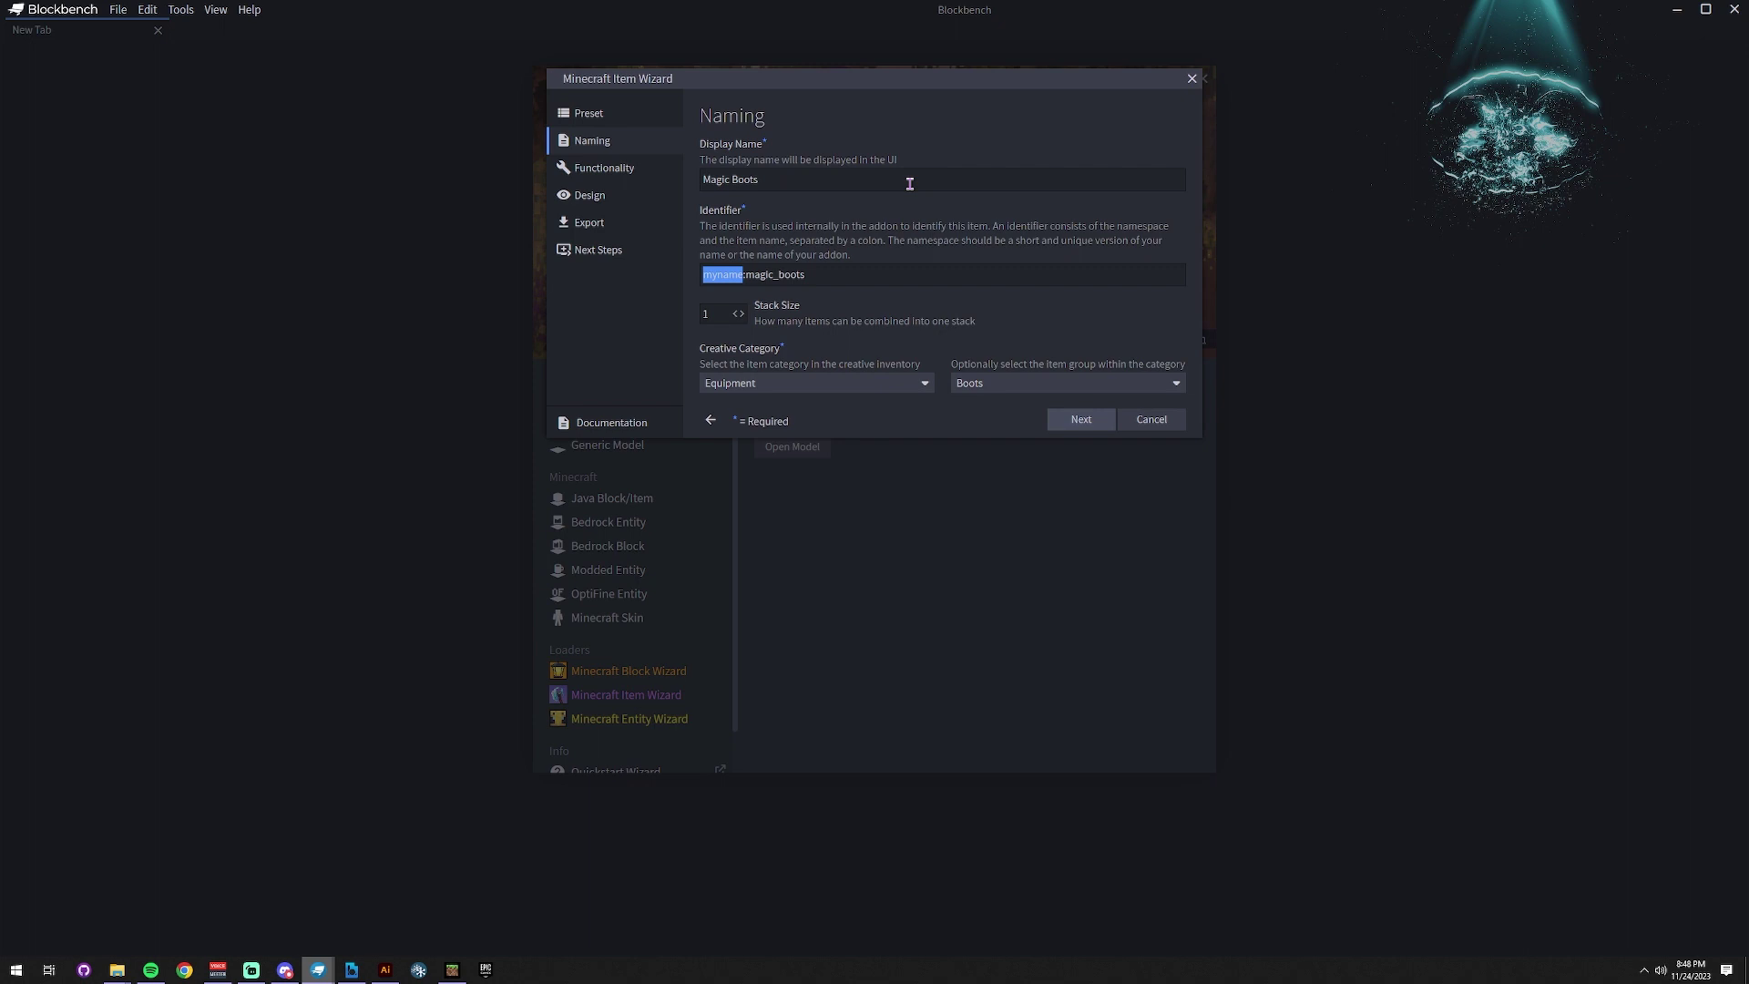
left_click(1080, 420)
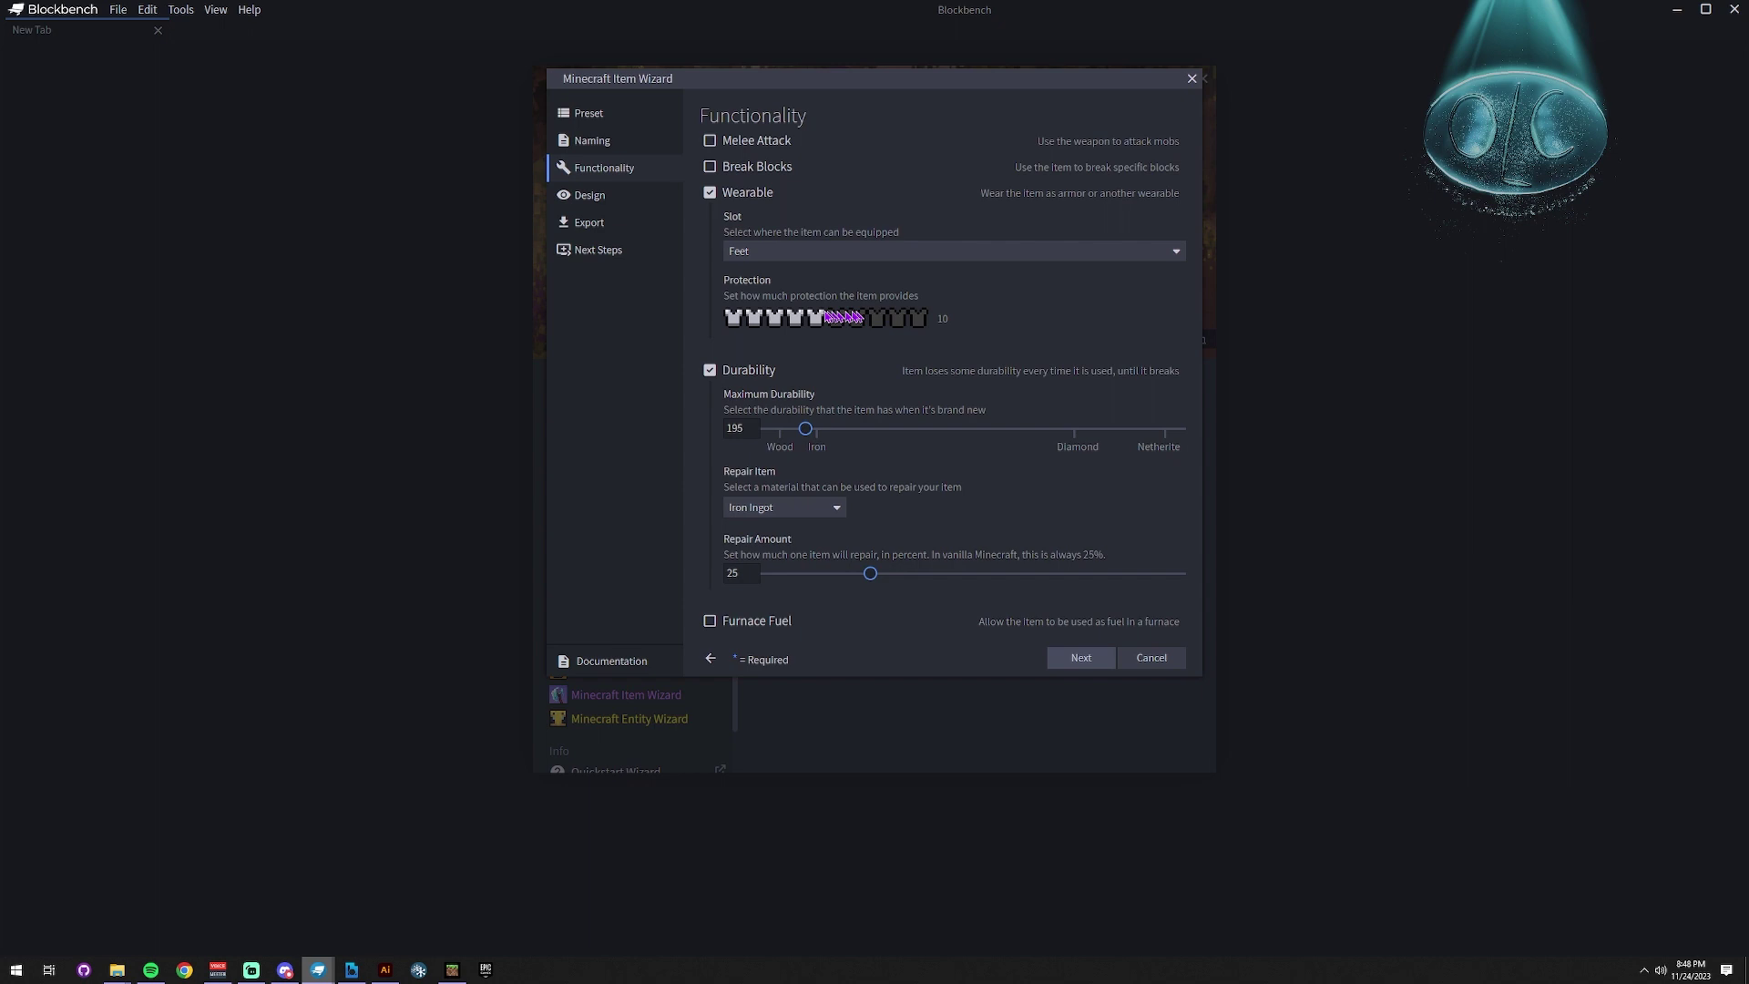
- Set the boots' protection, maximum durability 888, and Iron Ingot repair at 51%
left_click(825, 319)
left_click_drag(805, 428, 941, 441)
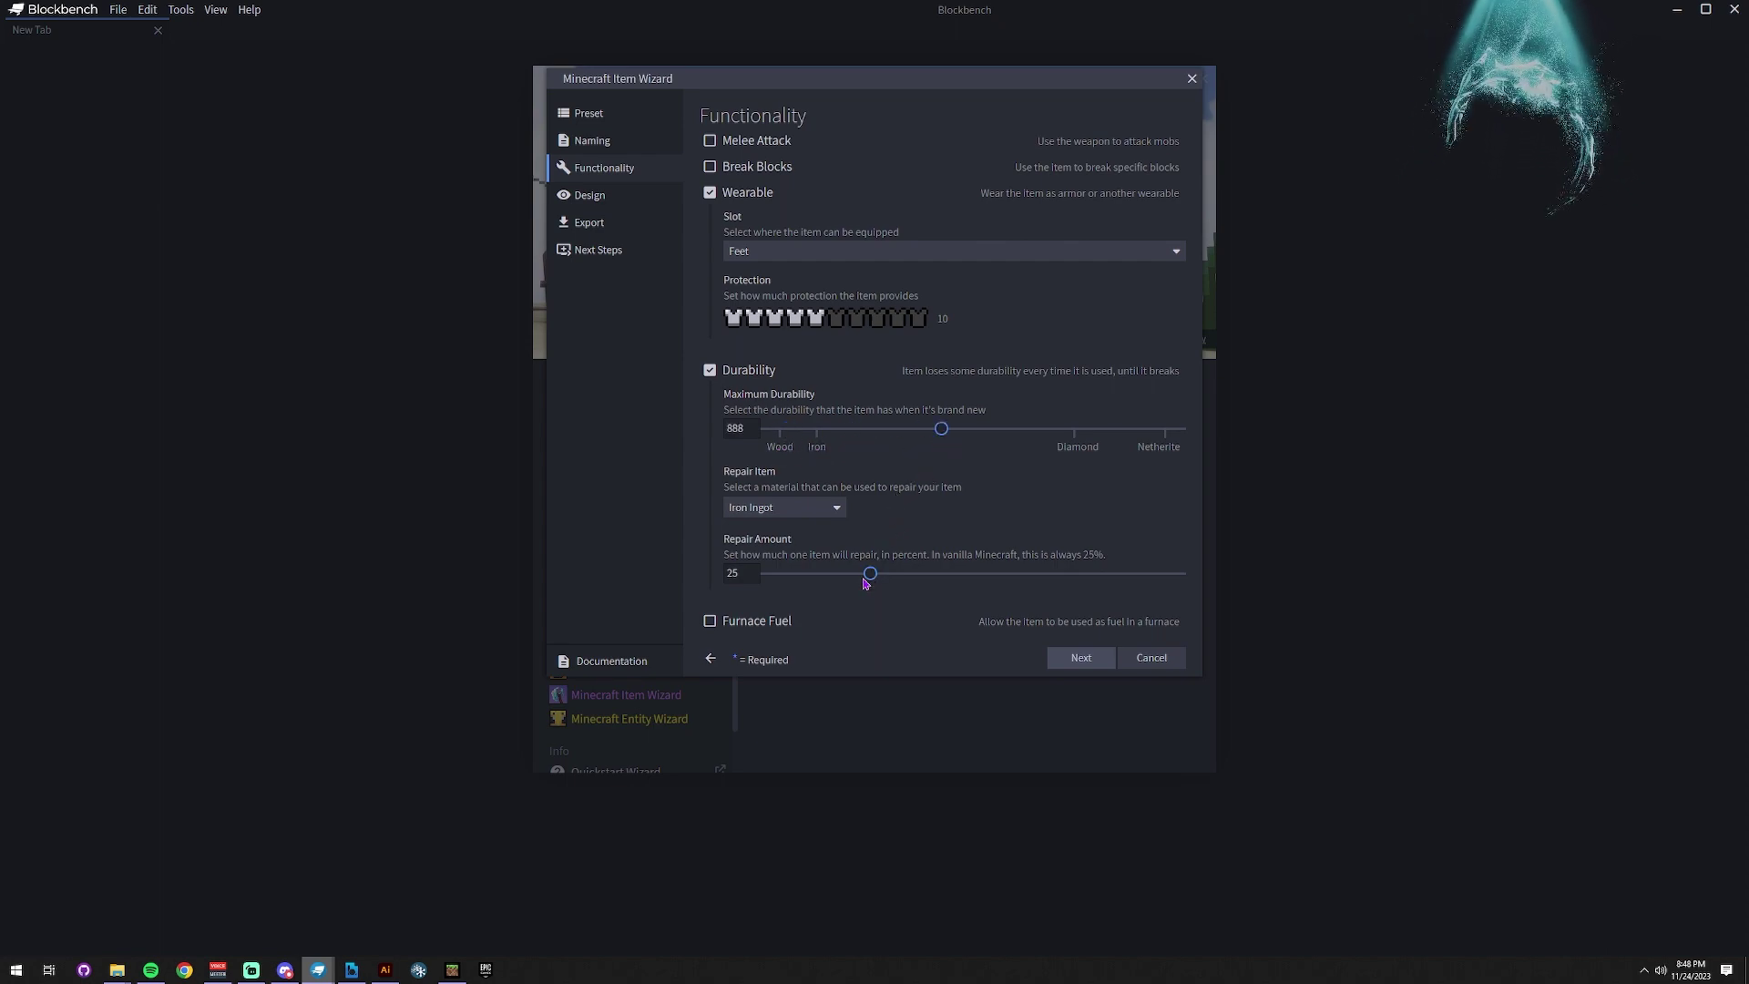
left_click(832, 507)
left_click(1073, 540)
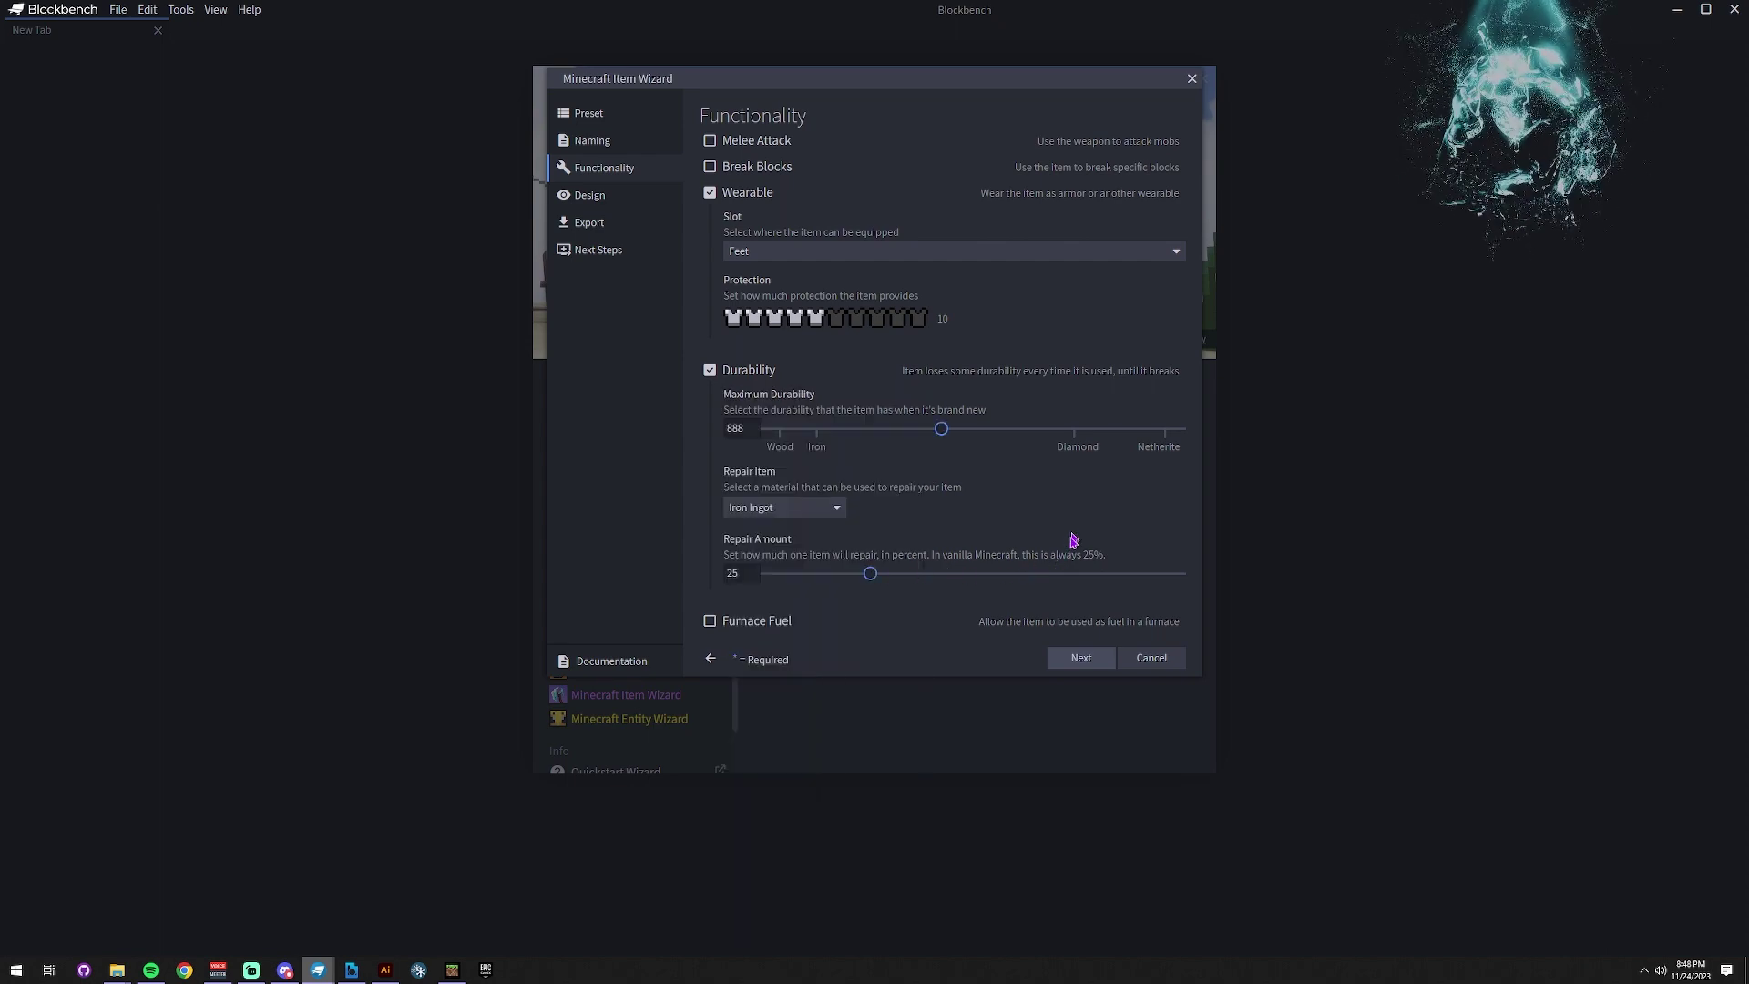
left_click_drag(871, 575, 977, 576)
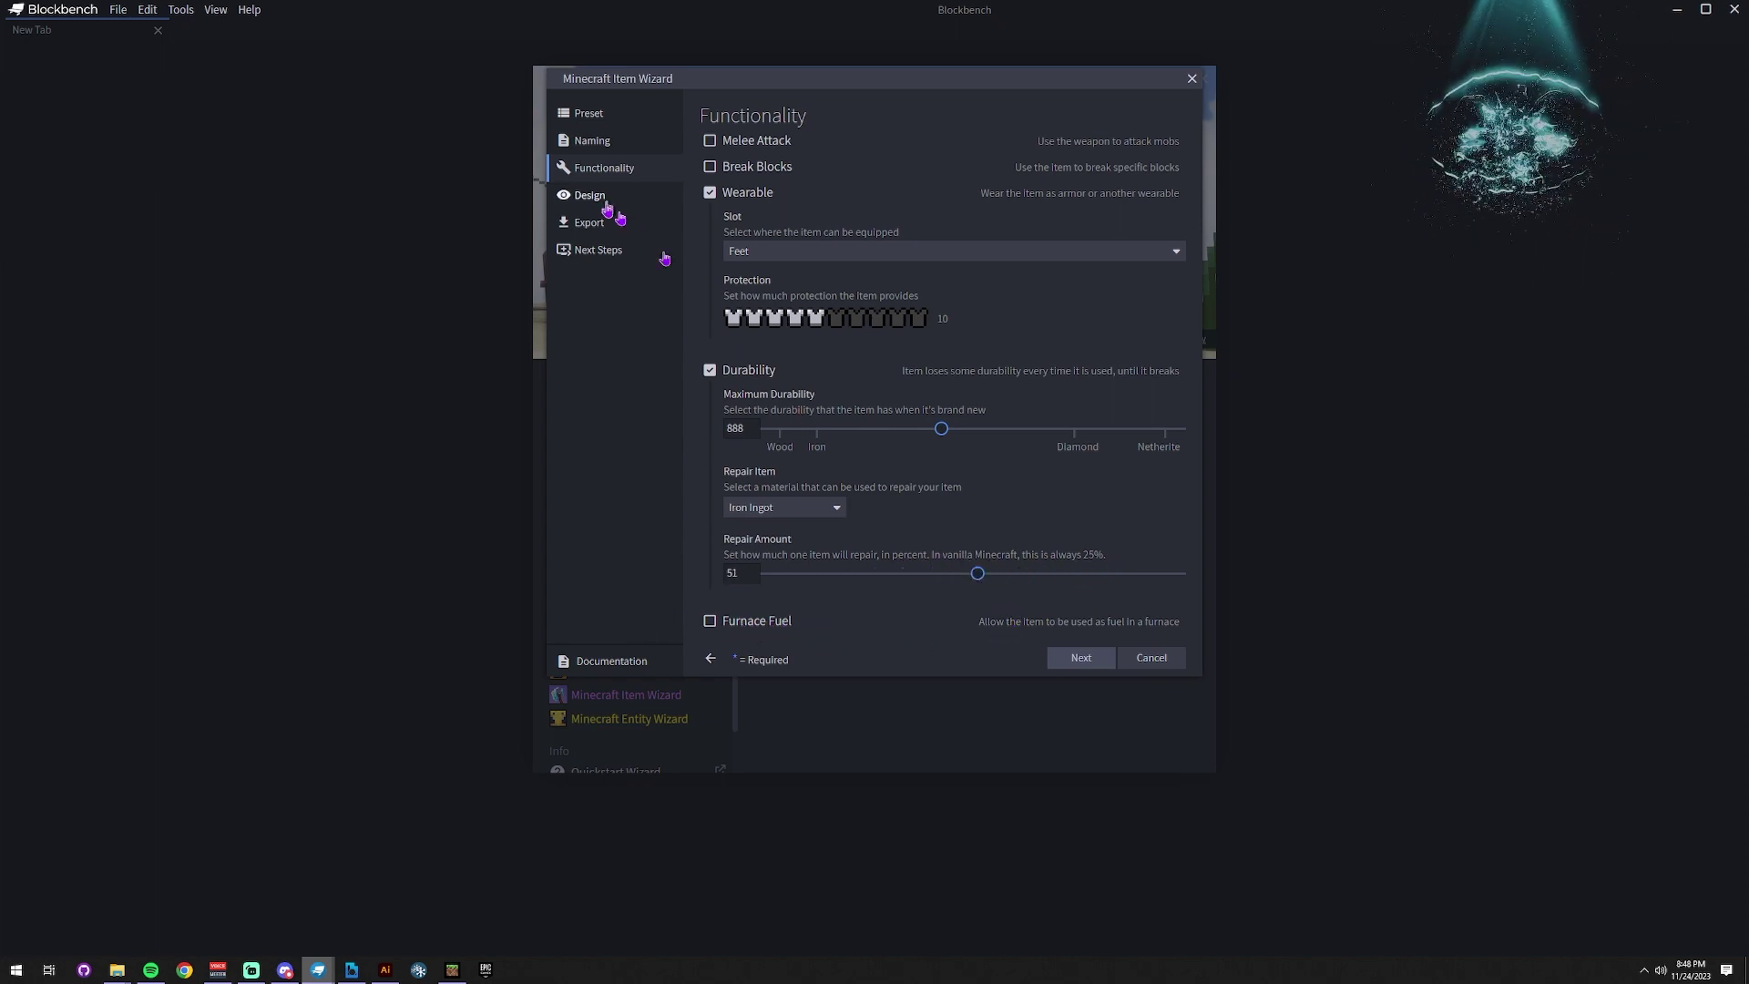
left_click(1081, 657)
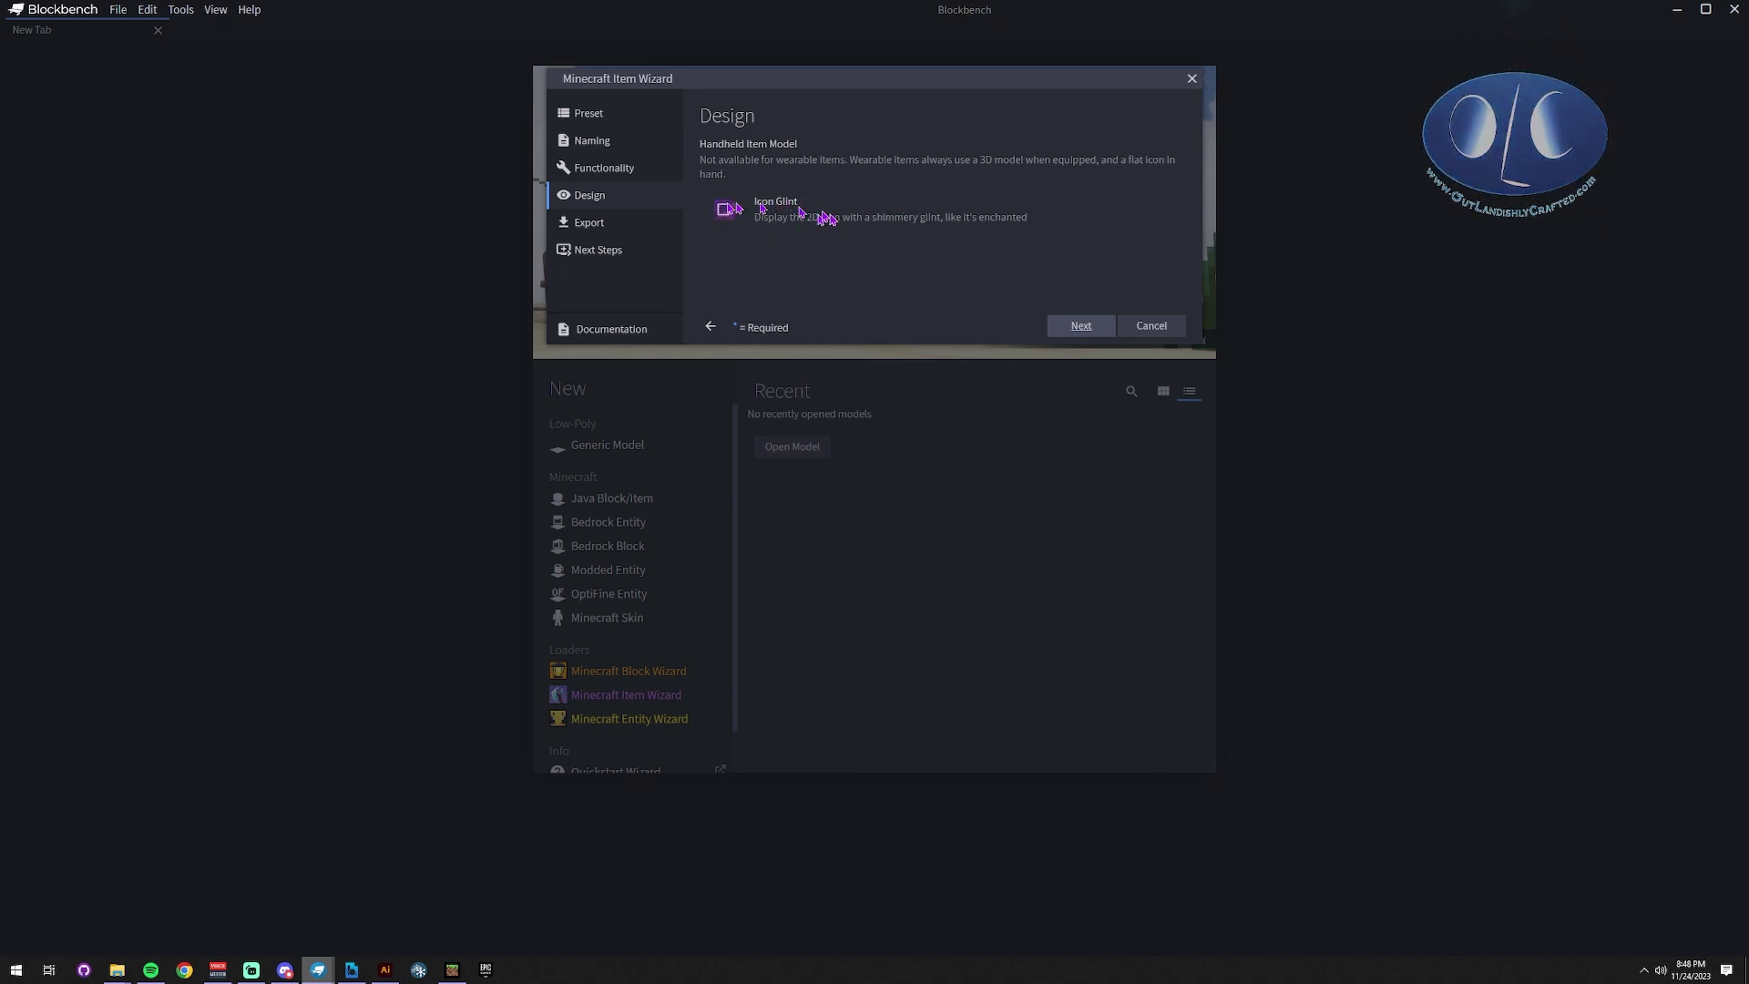
- Integrate the Magic Boots into the existing olc_armor behavior pack
left_click(1081, 326)
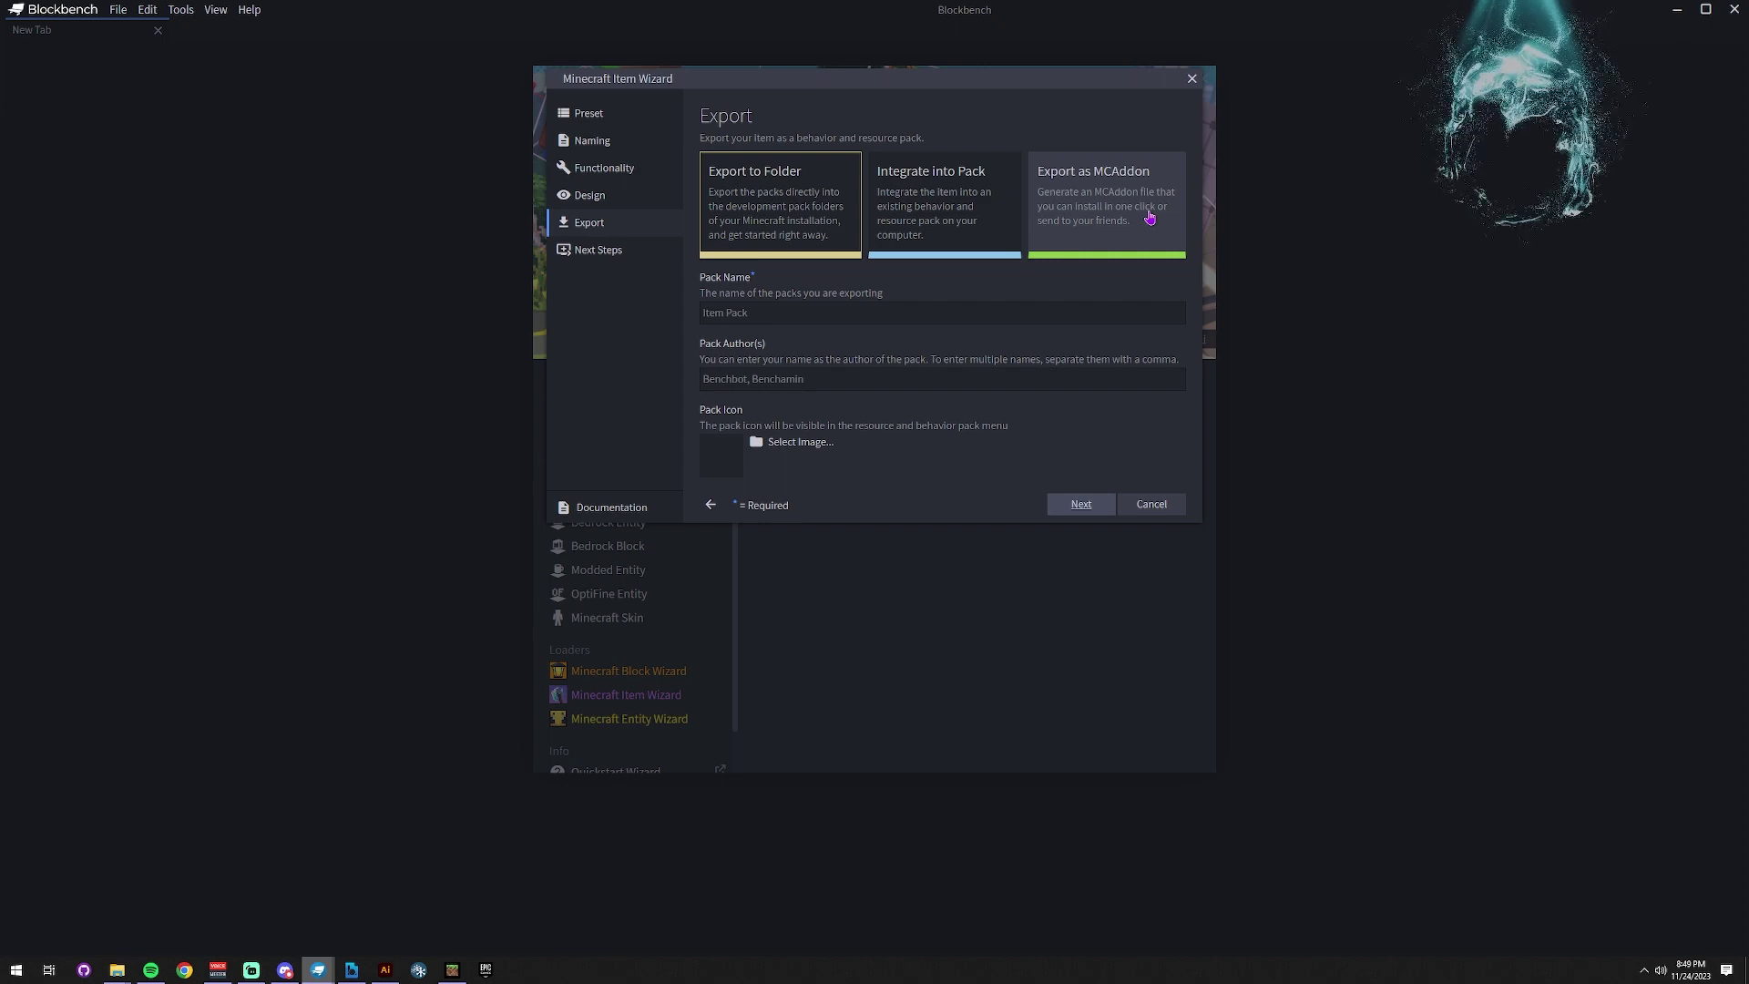
left_click(964, 184)
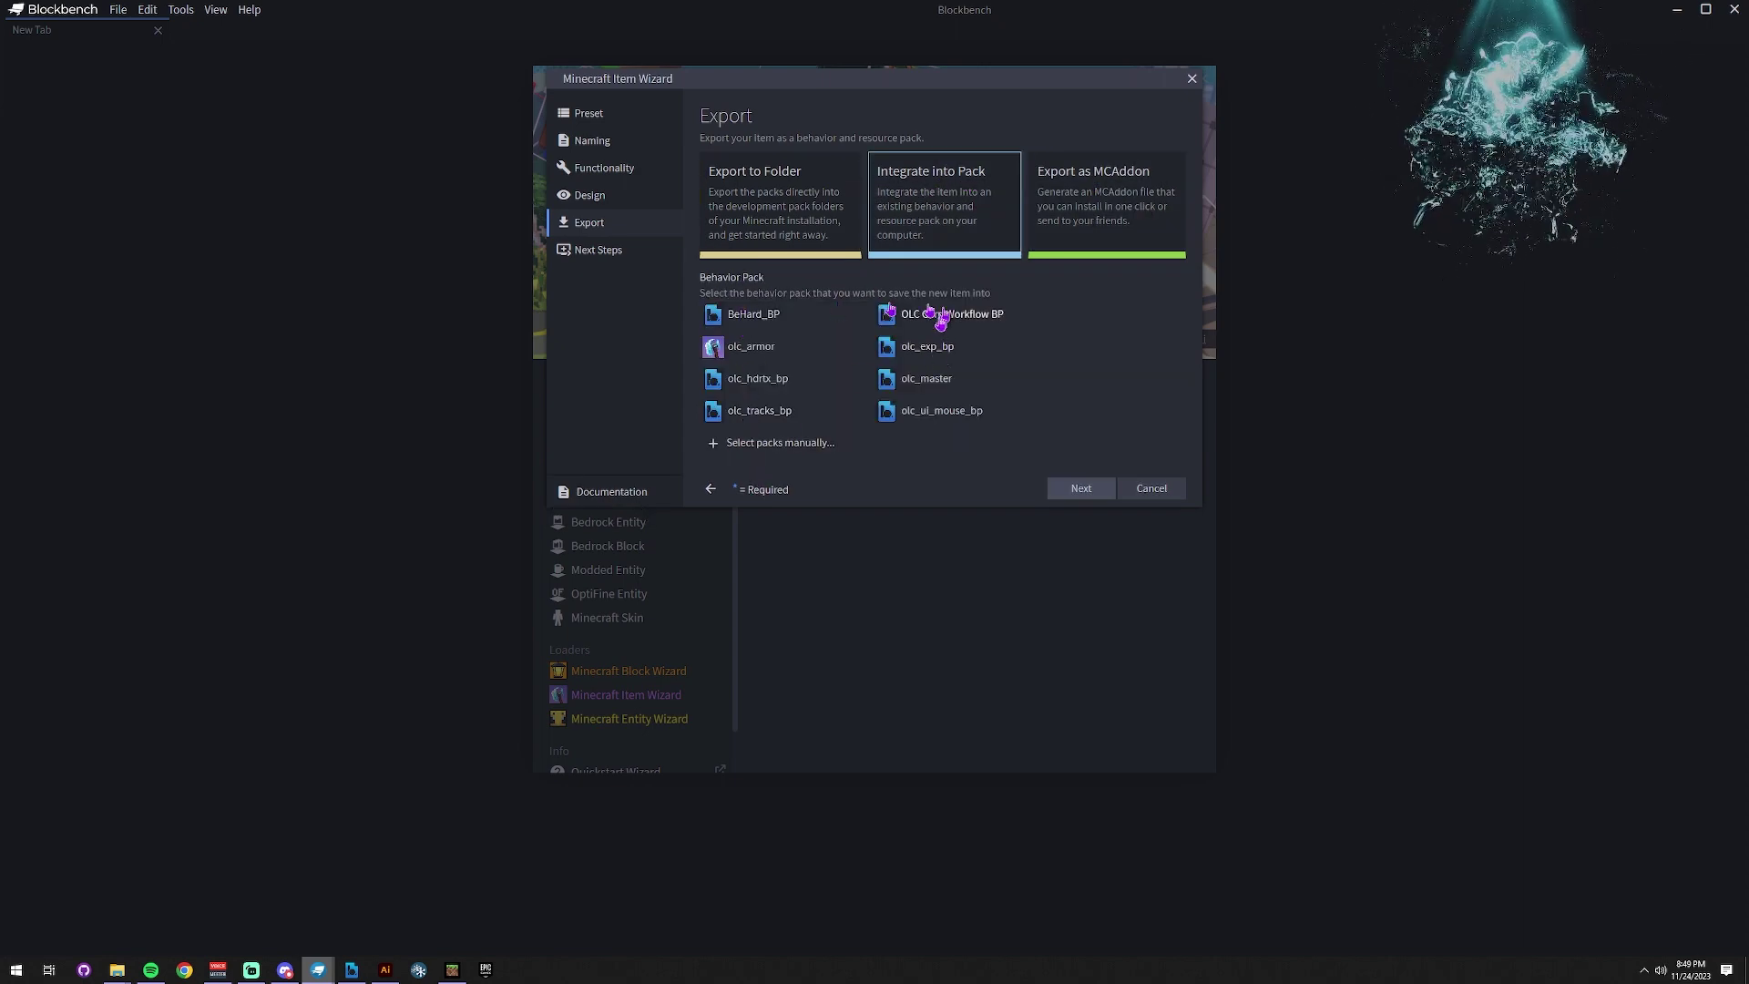
left_click(747, 347)
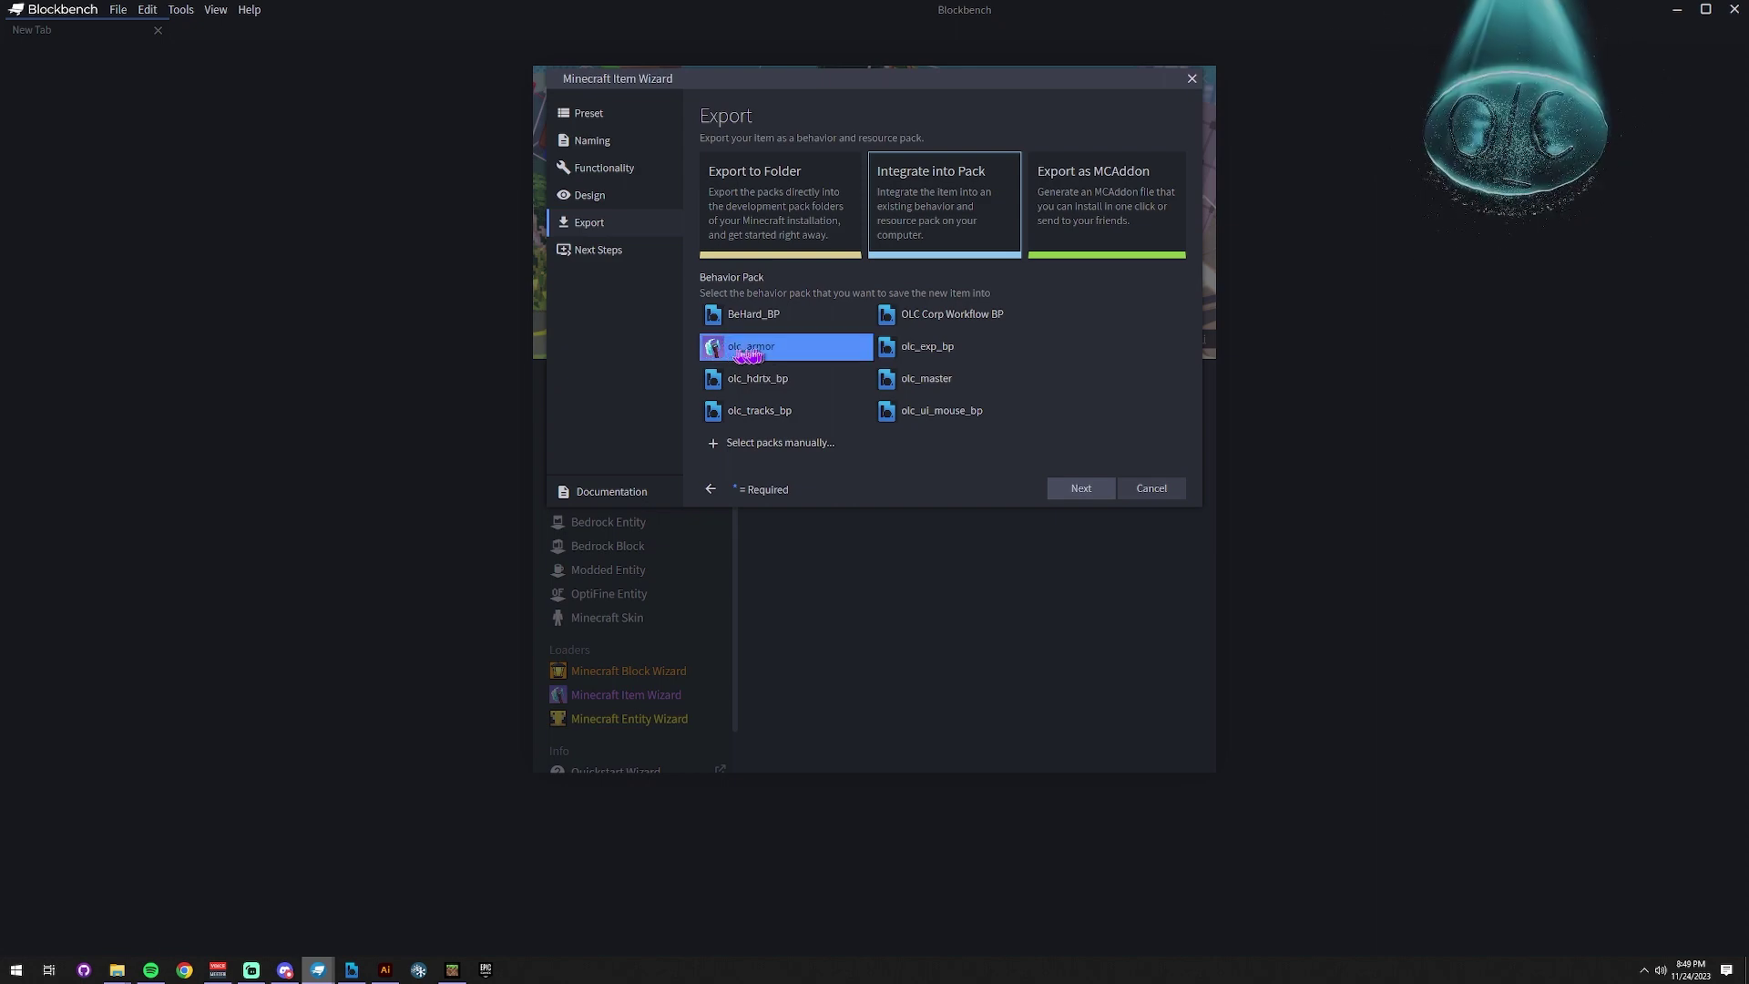
left_click(1050, 491)
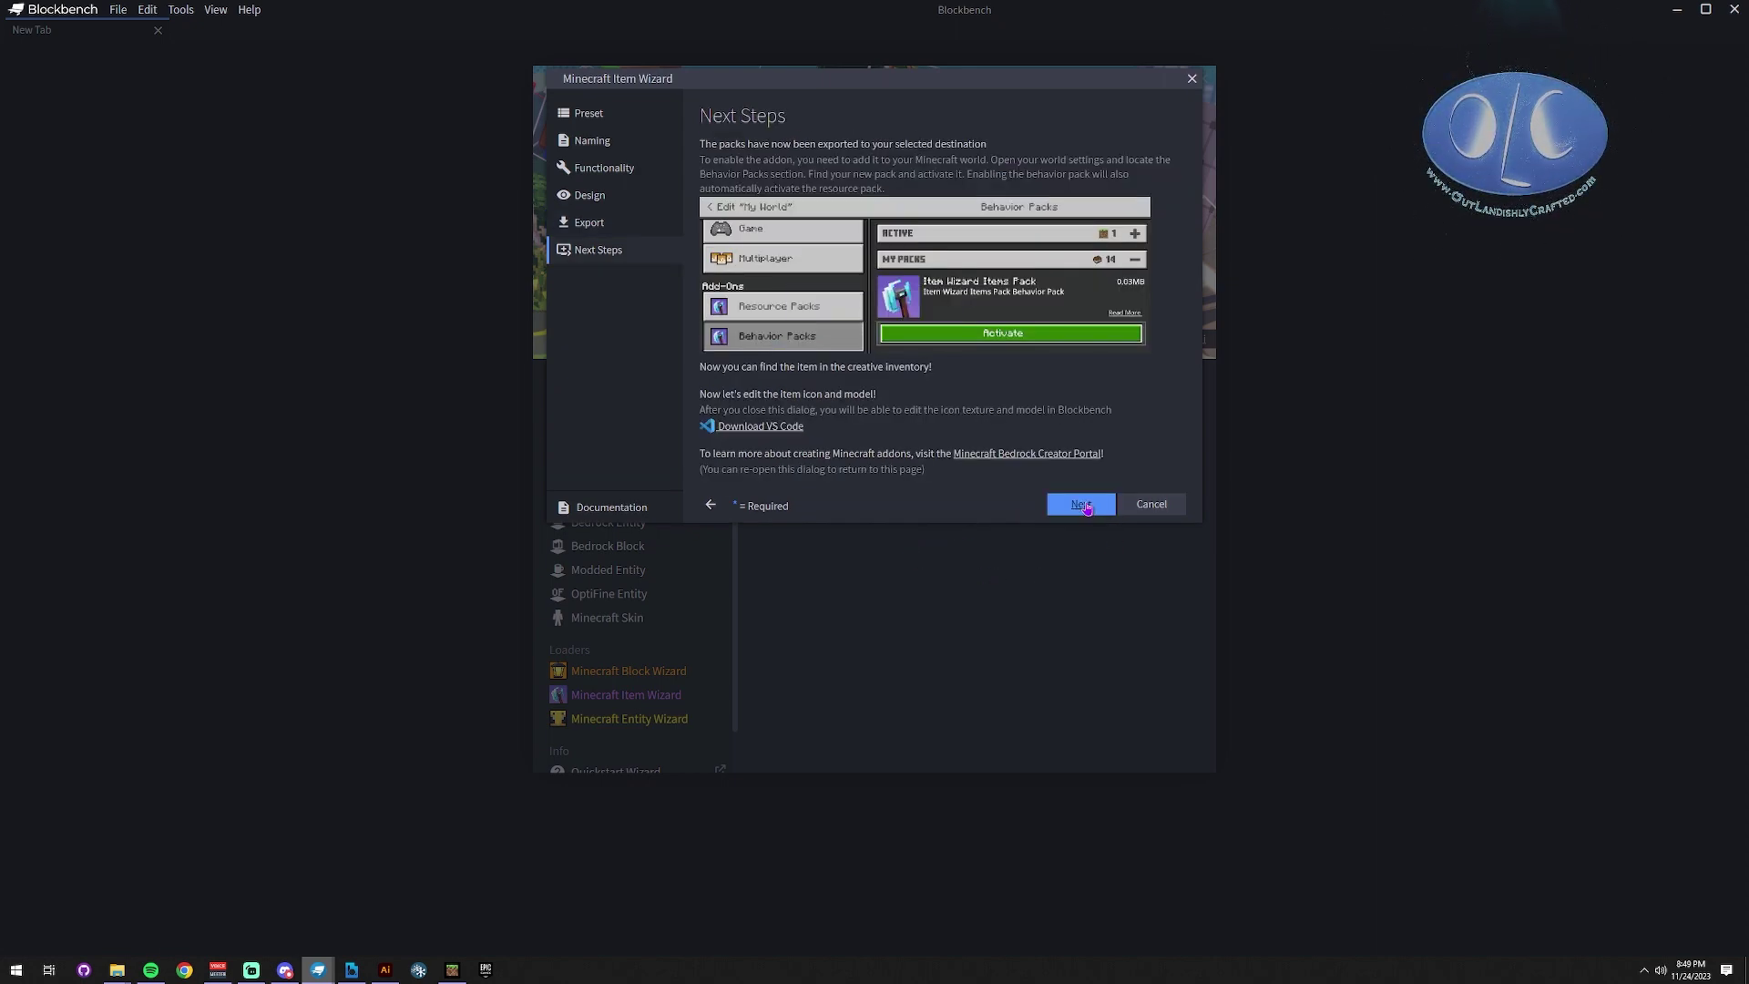
- Finish the wizard and inspect the magic_boots.geo model and its magic_boots.png texture
left_click(1083, 505)
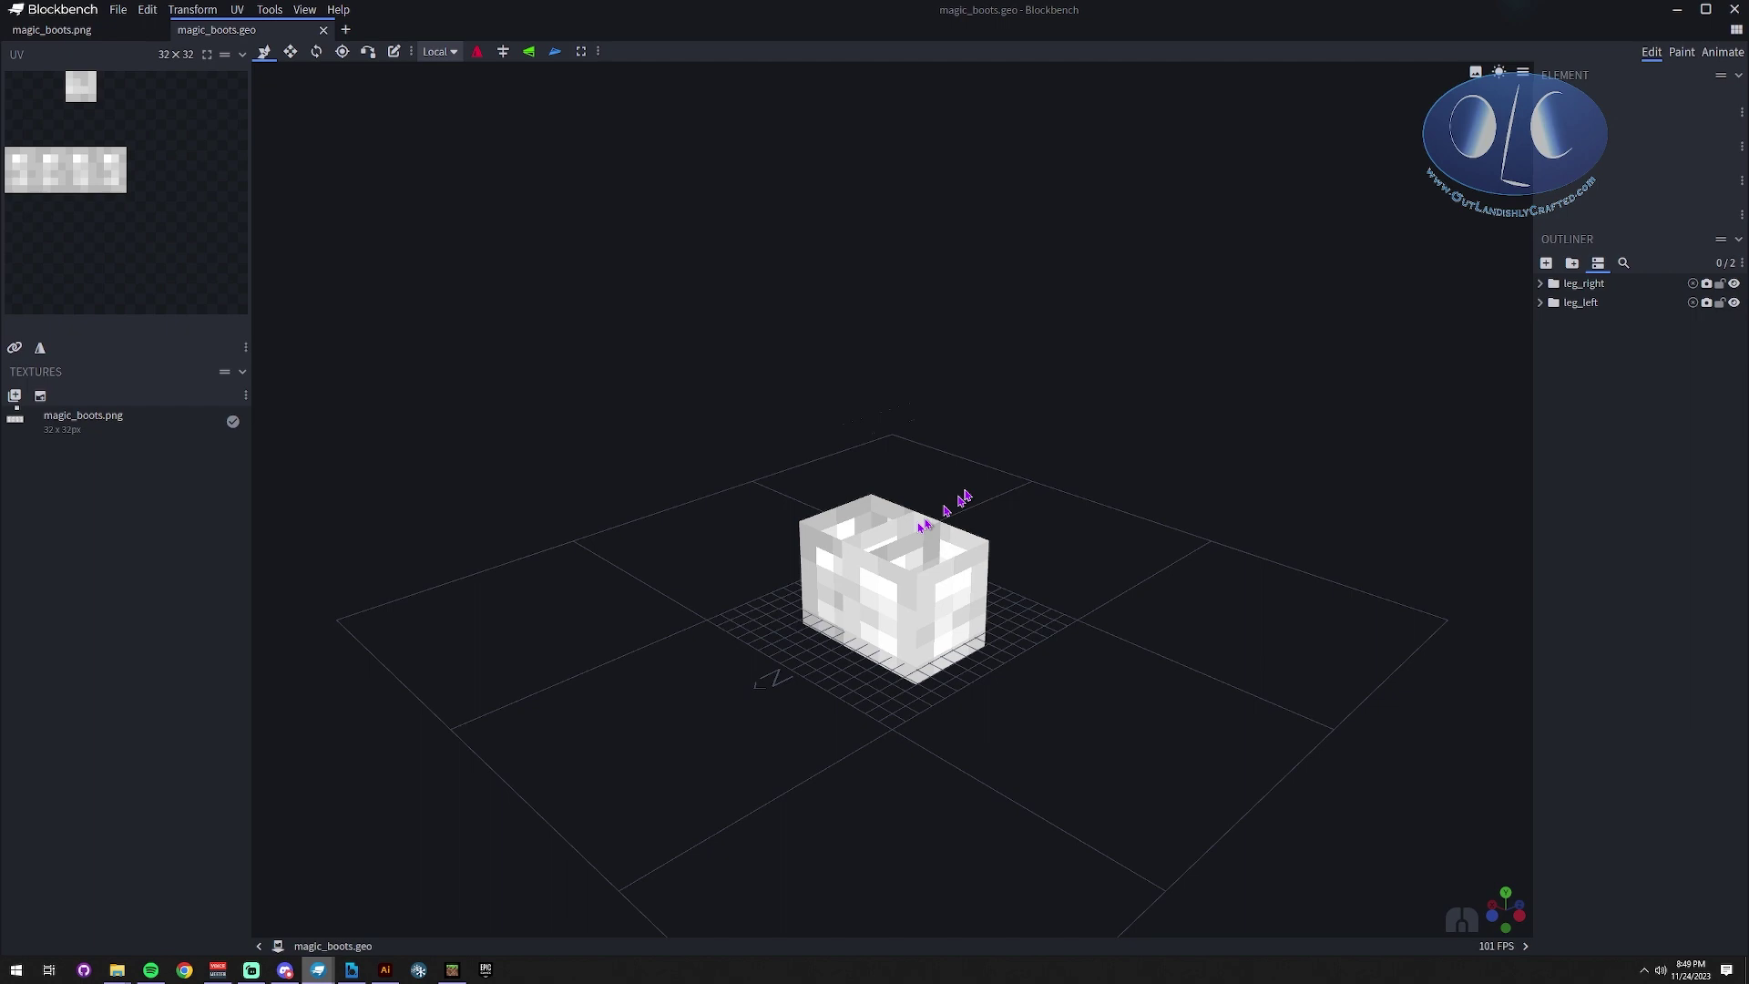
left_click_drag(715, 321, 716, 273)
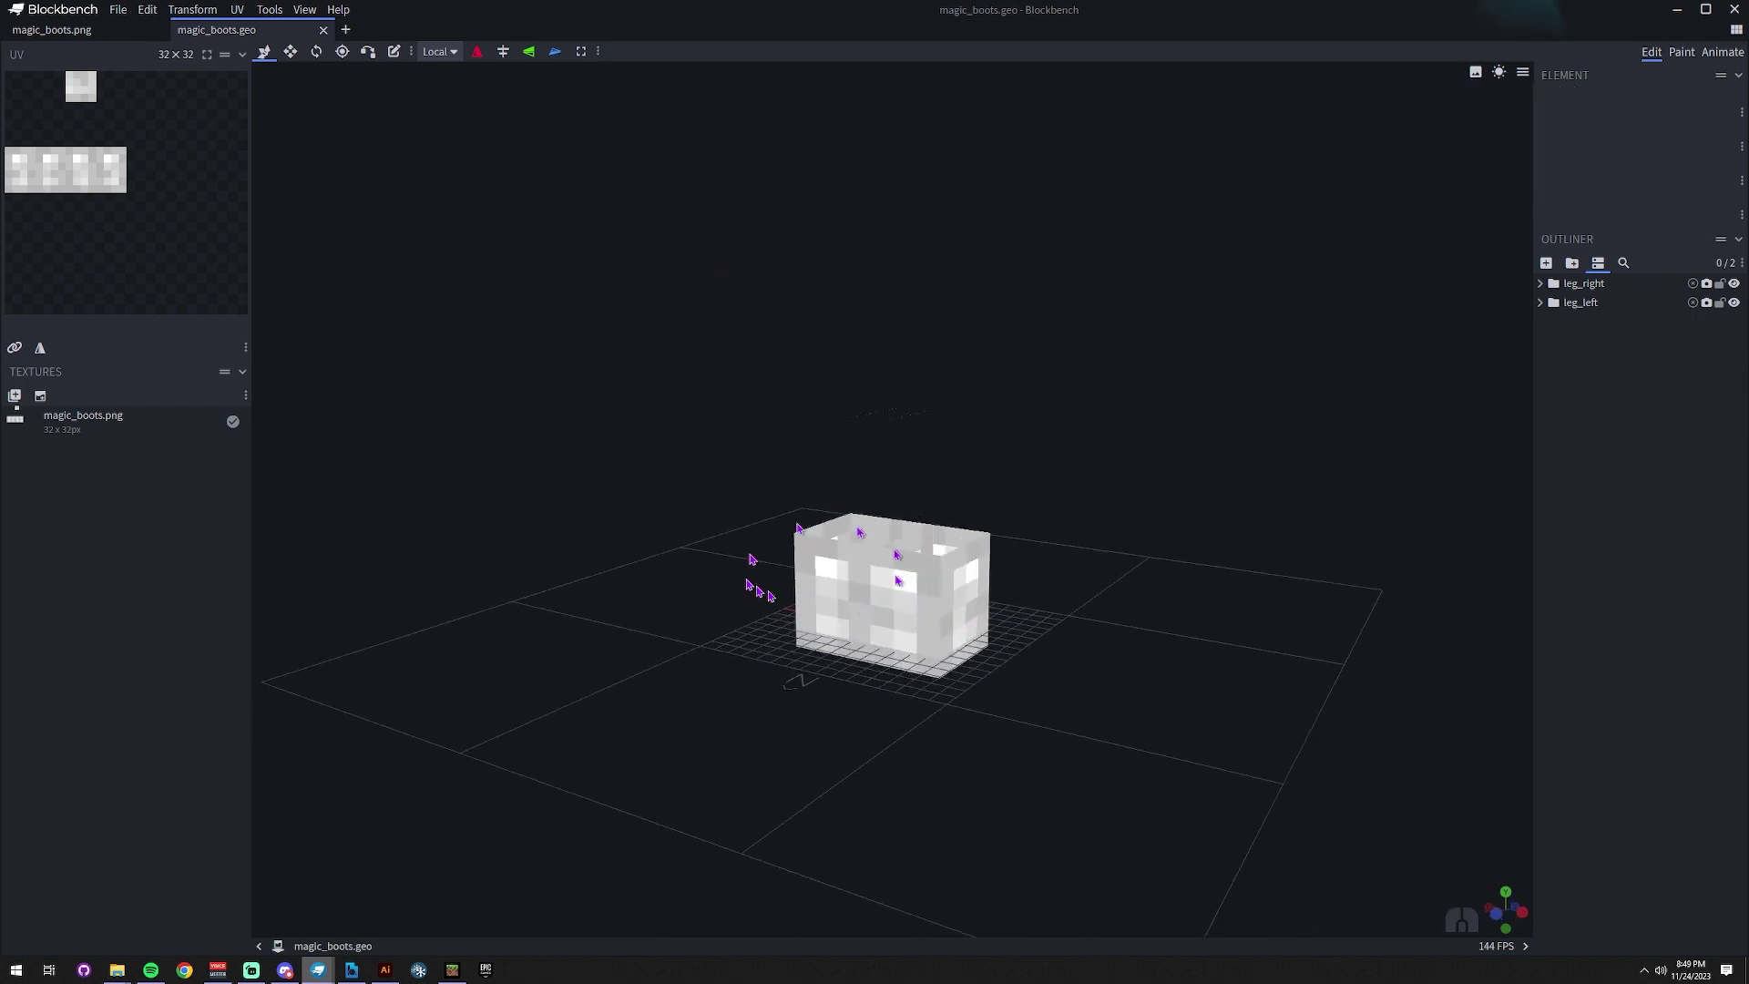
left_click_drag(771, 595, 802, 615)
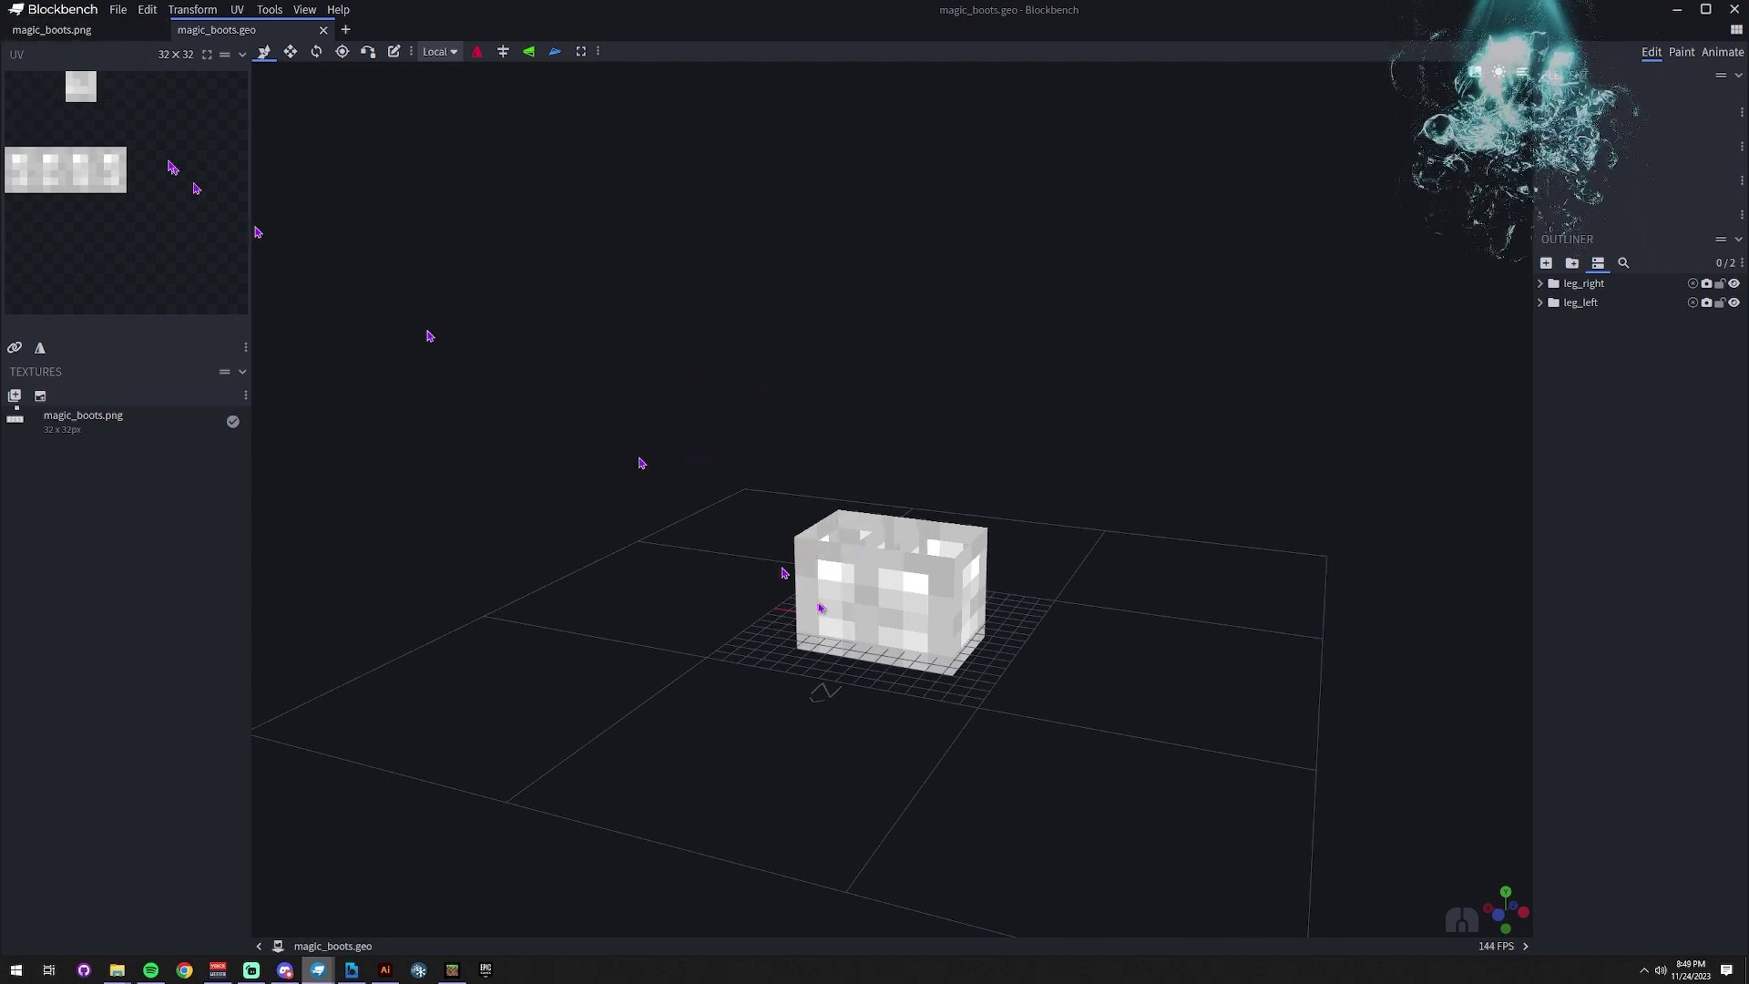
left_click(63, 30)
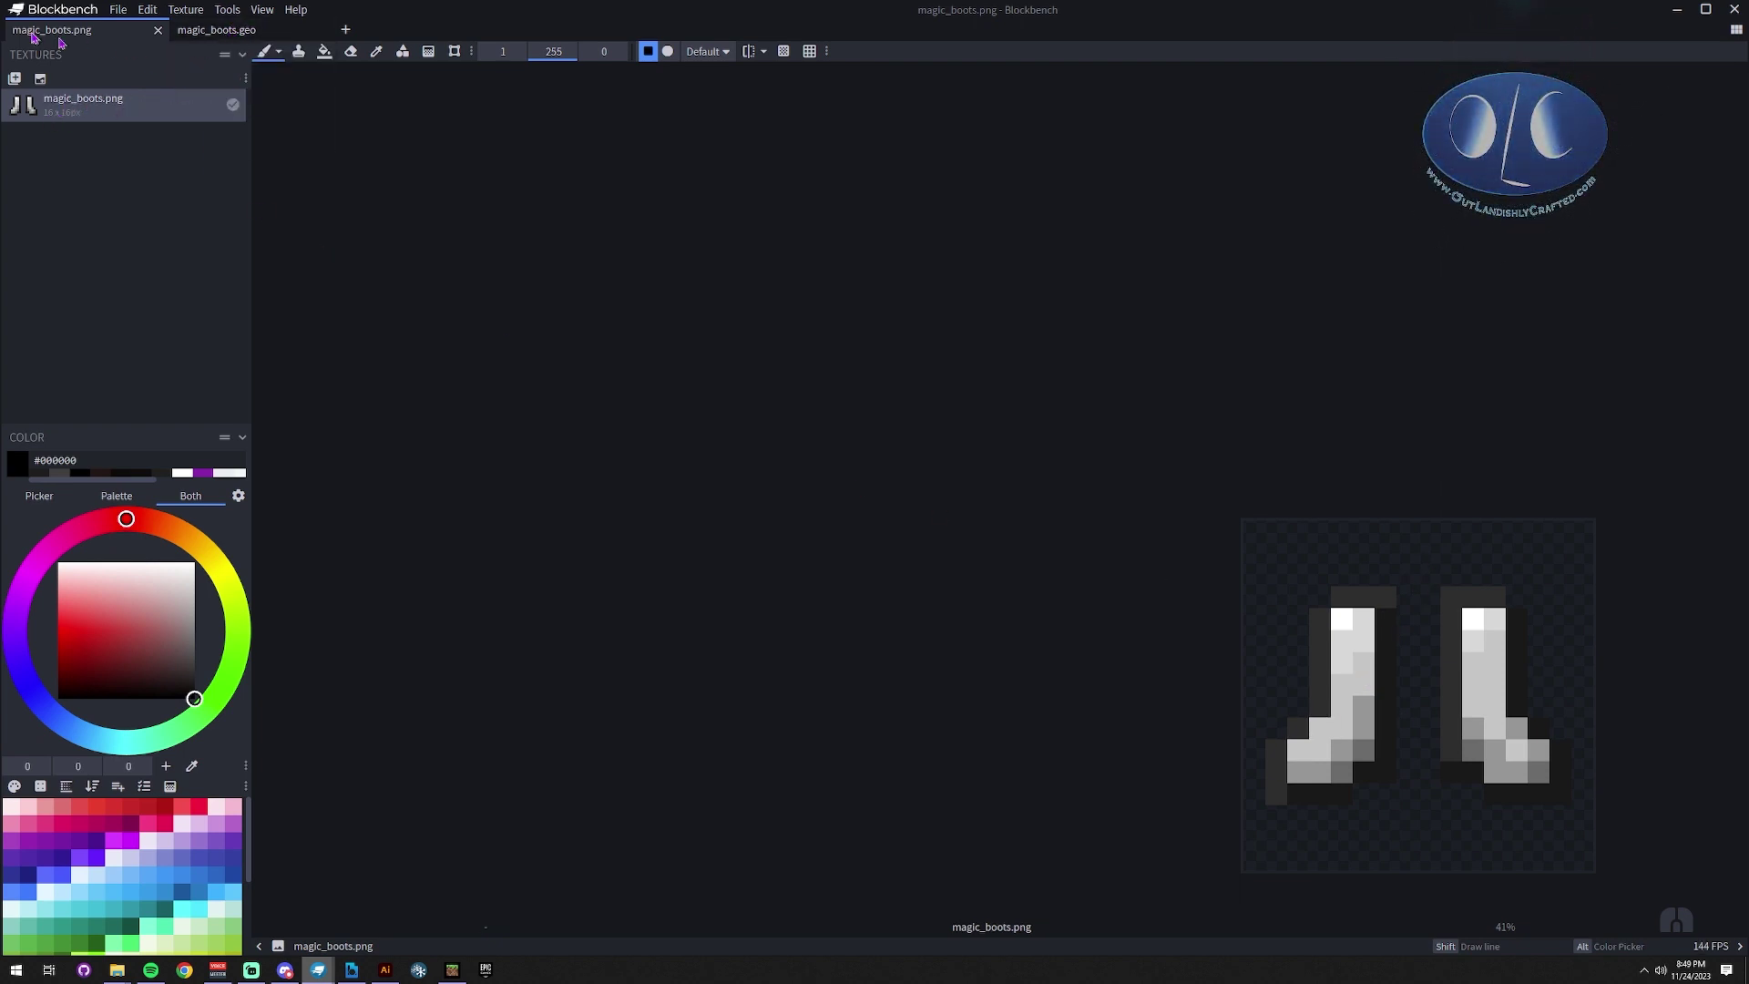
left_click(216, 30)
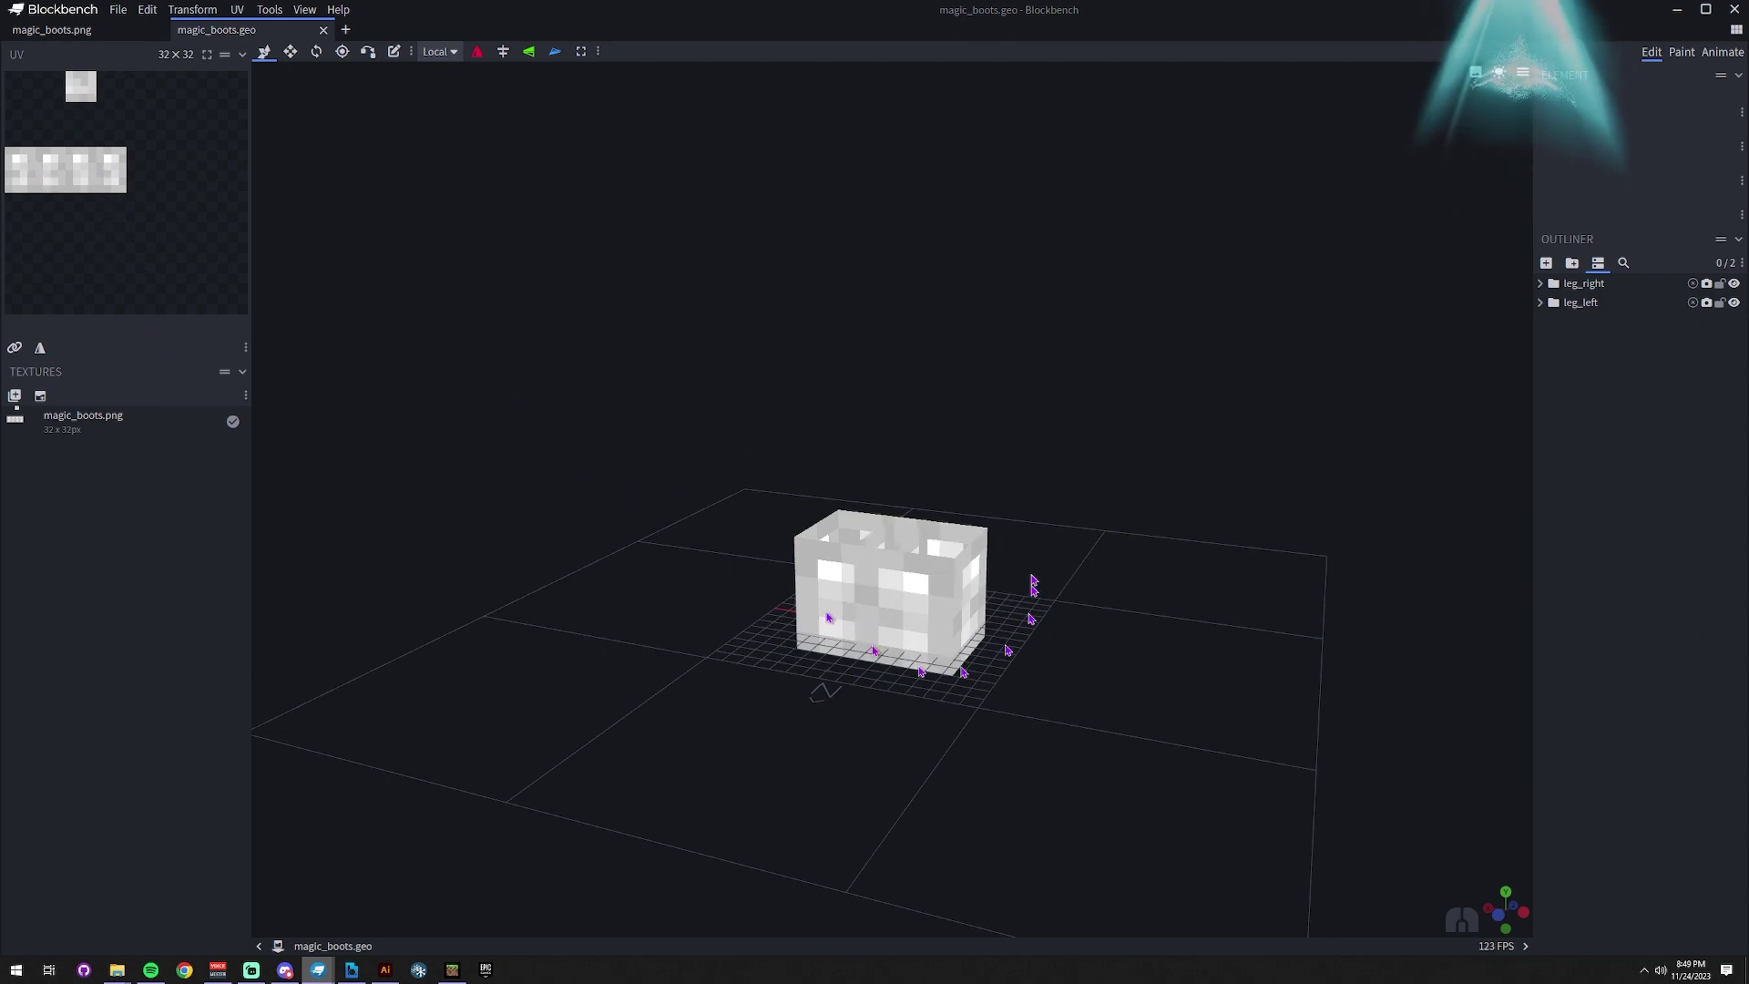
- Open a new start tab and cancel the Open Model file browser
left_click(345, 30)
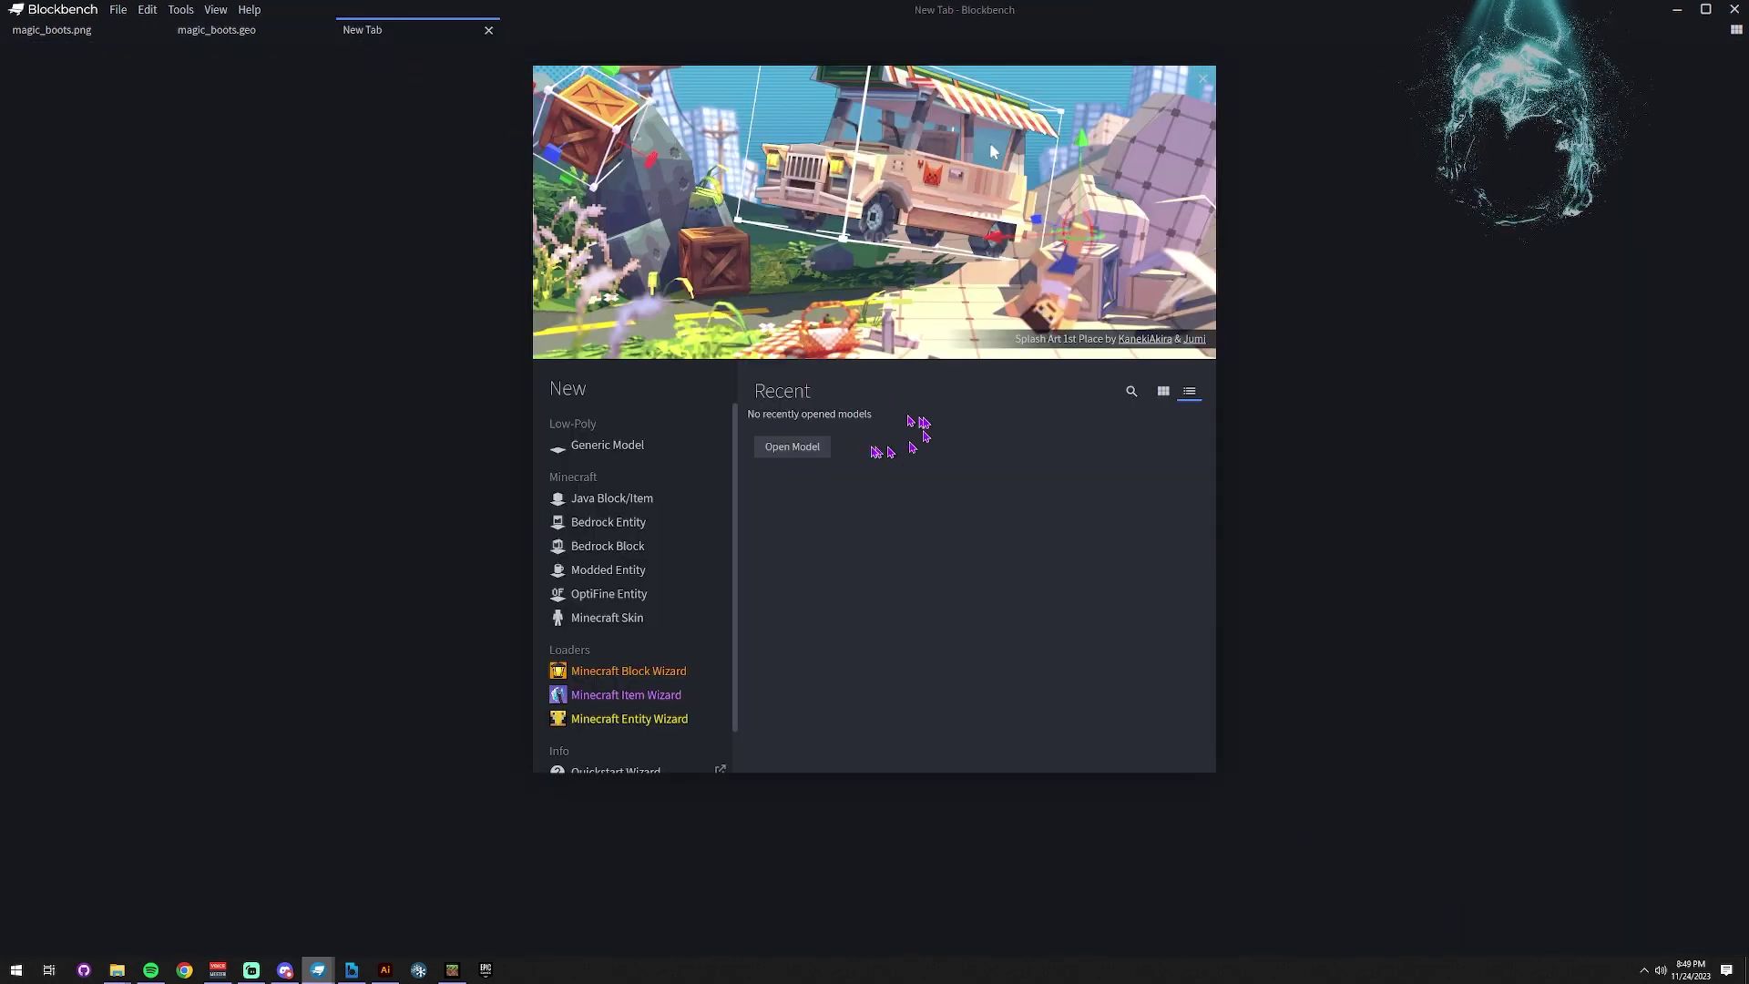
left_click(792, 446)
left_click(1332, 897)
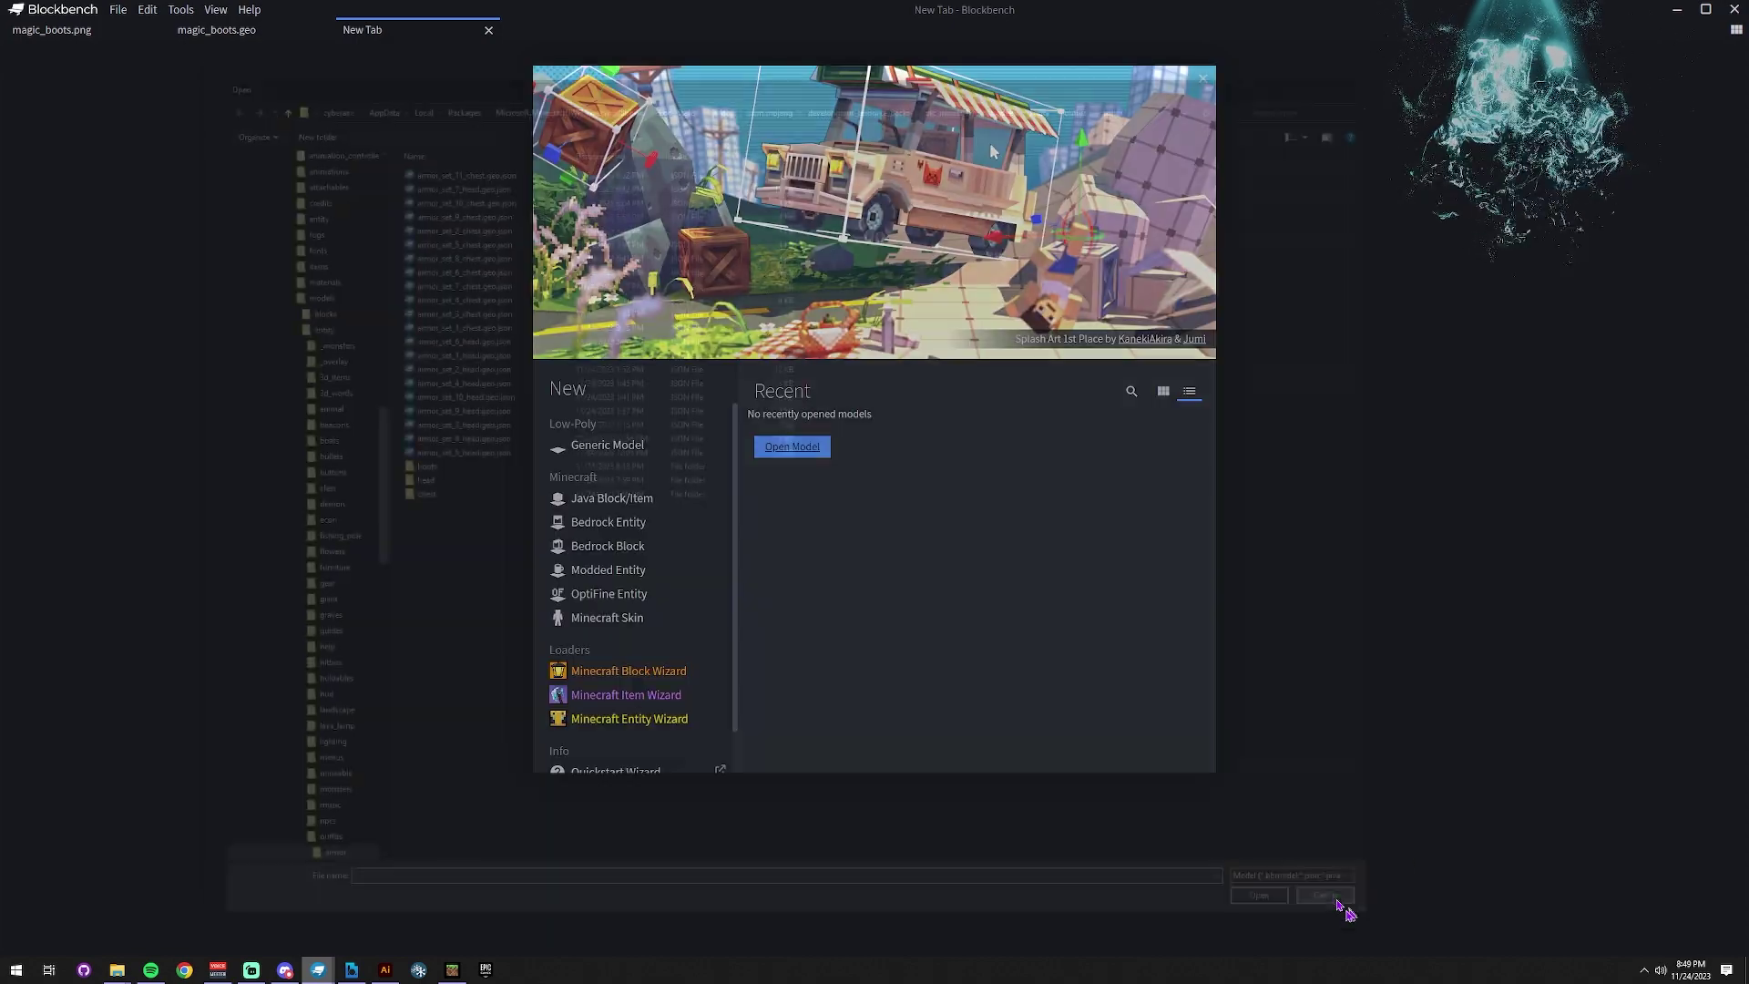
- Switch to the other Blockbench window and view the helmet and armor_set_1_boot.geo models
mouse_move(318, 969)
left_click(252, 911)
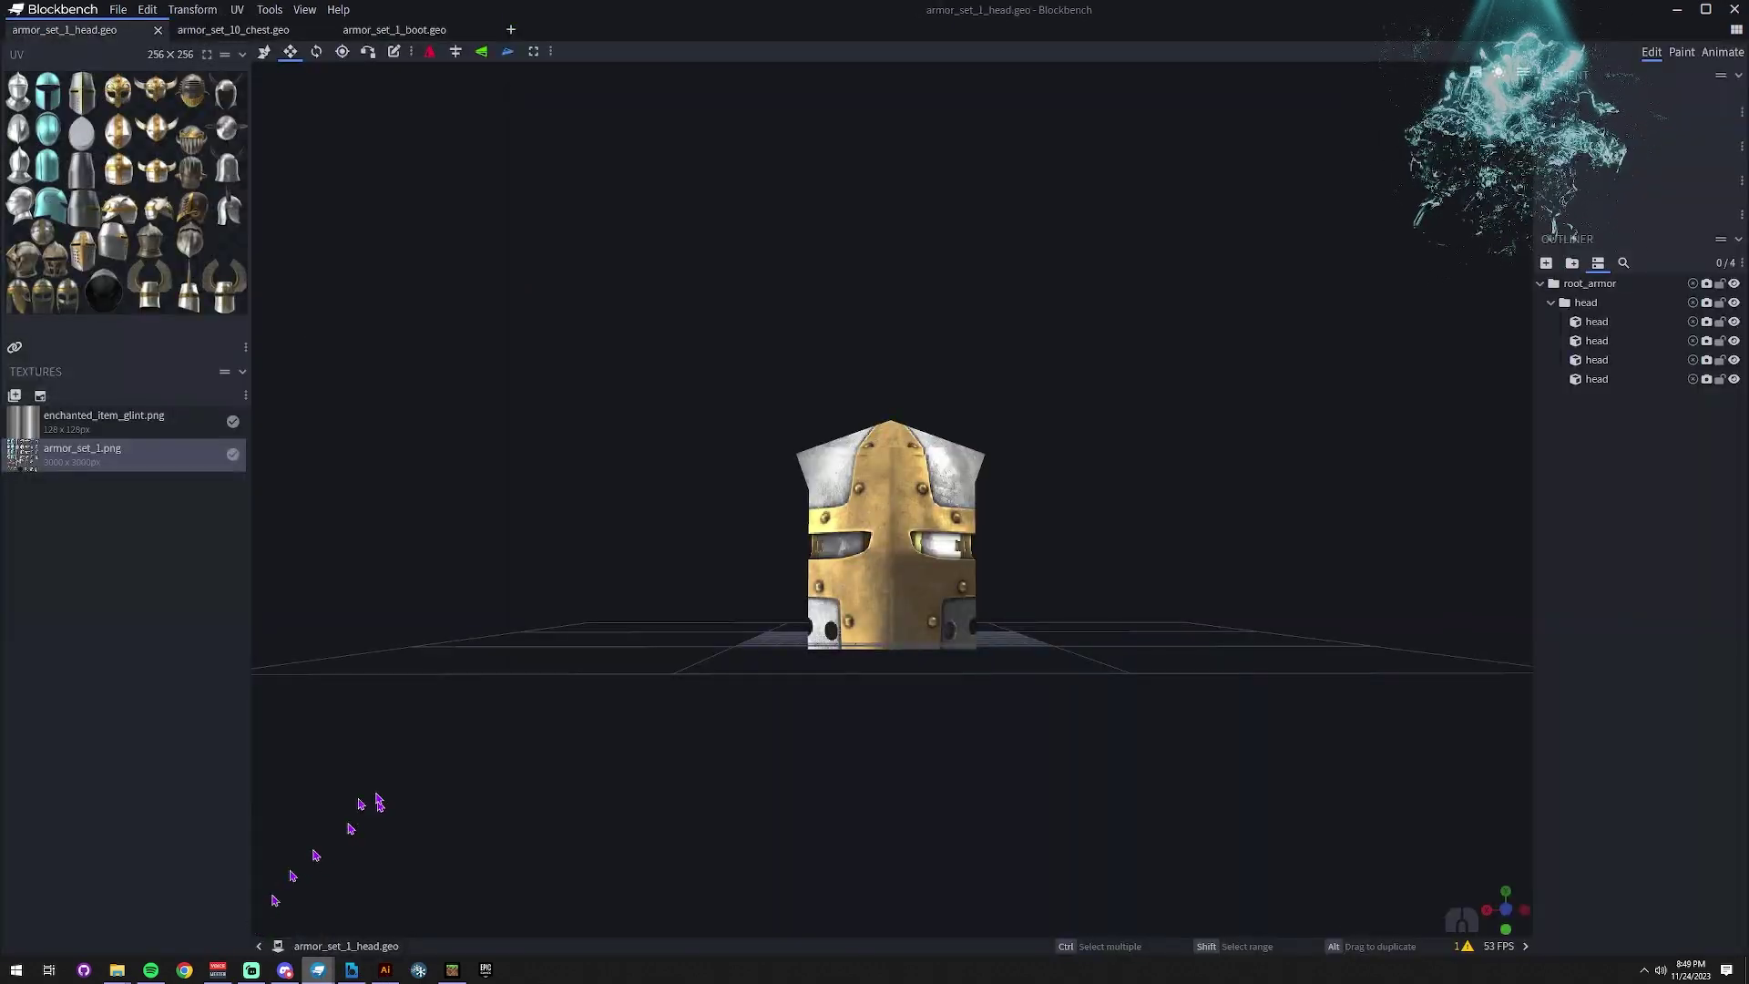
left_click_drag(380, 802, 510, 547)
left_click(393, 29)
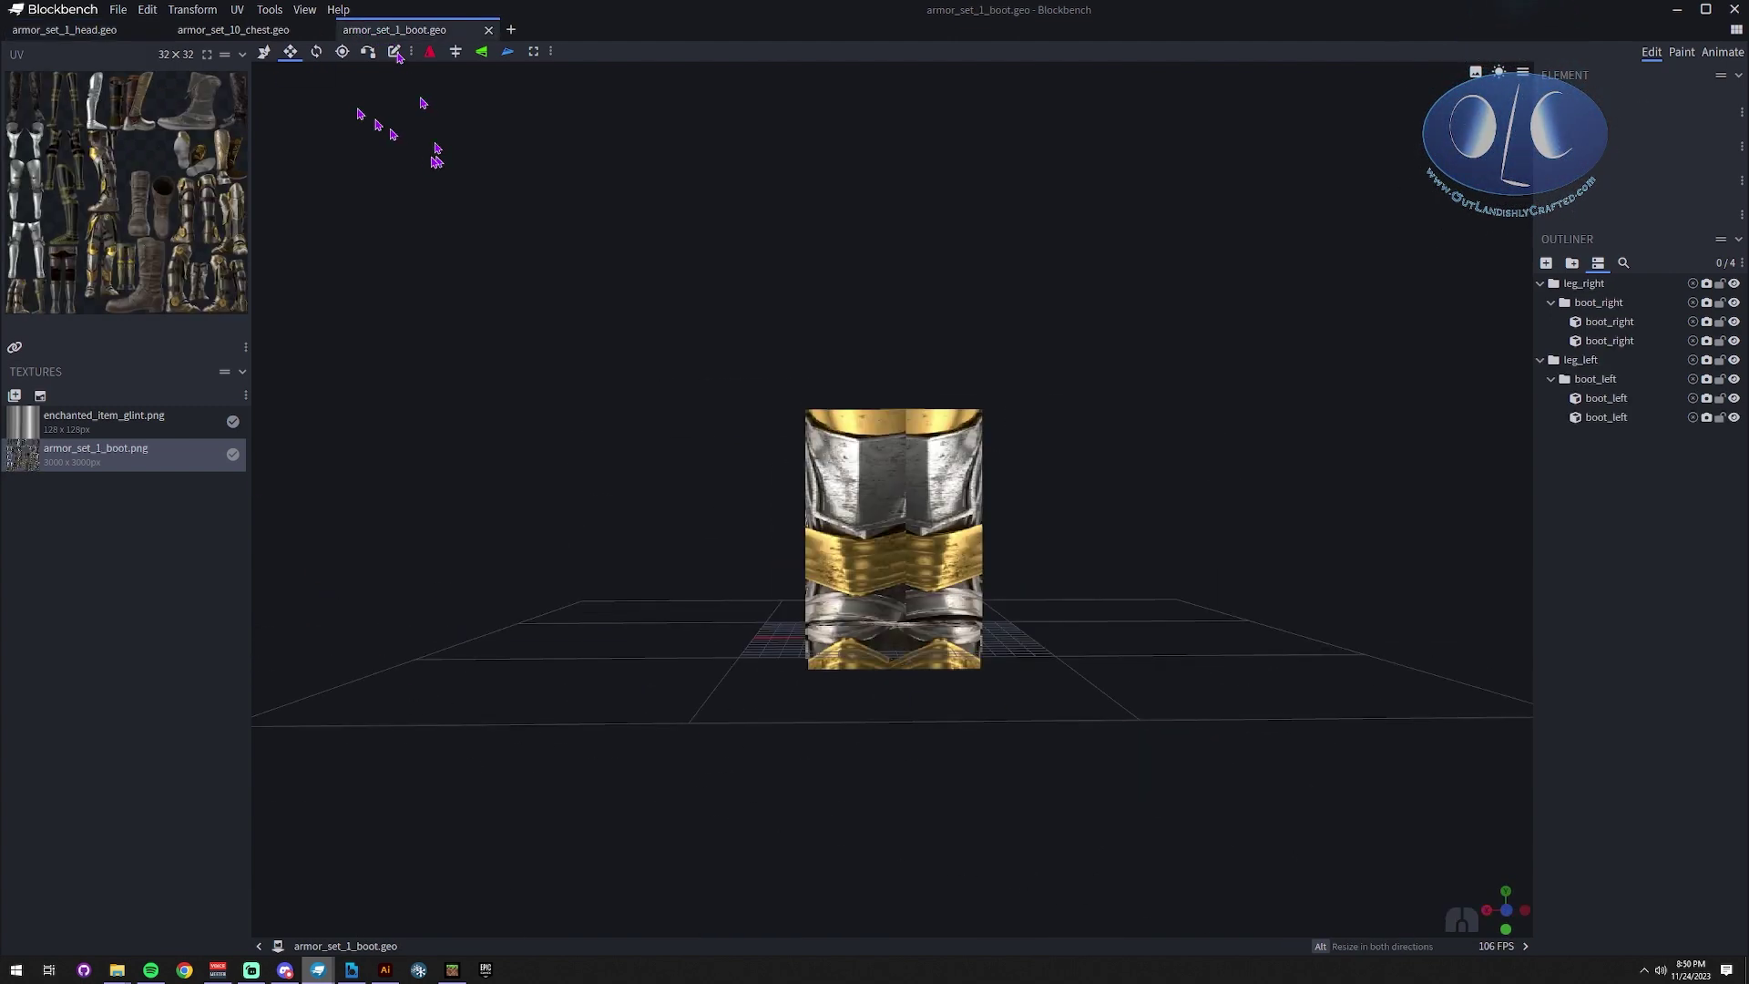
left_click_drag(437, 162, 725, 323)
left_click(266, 35)
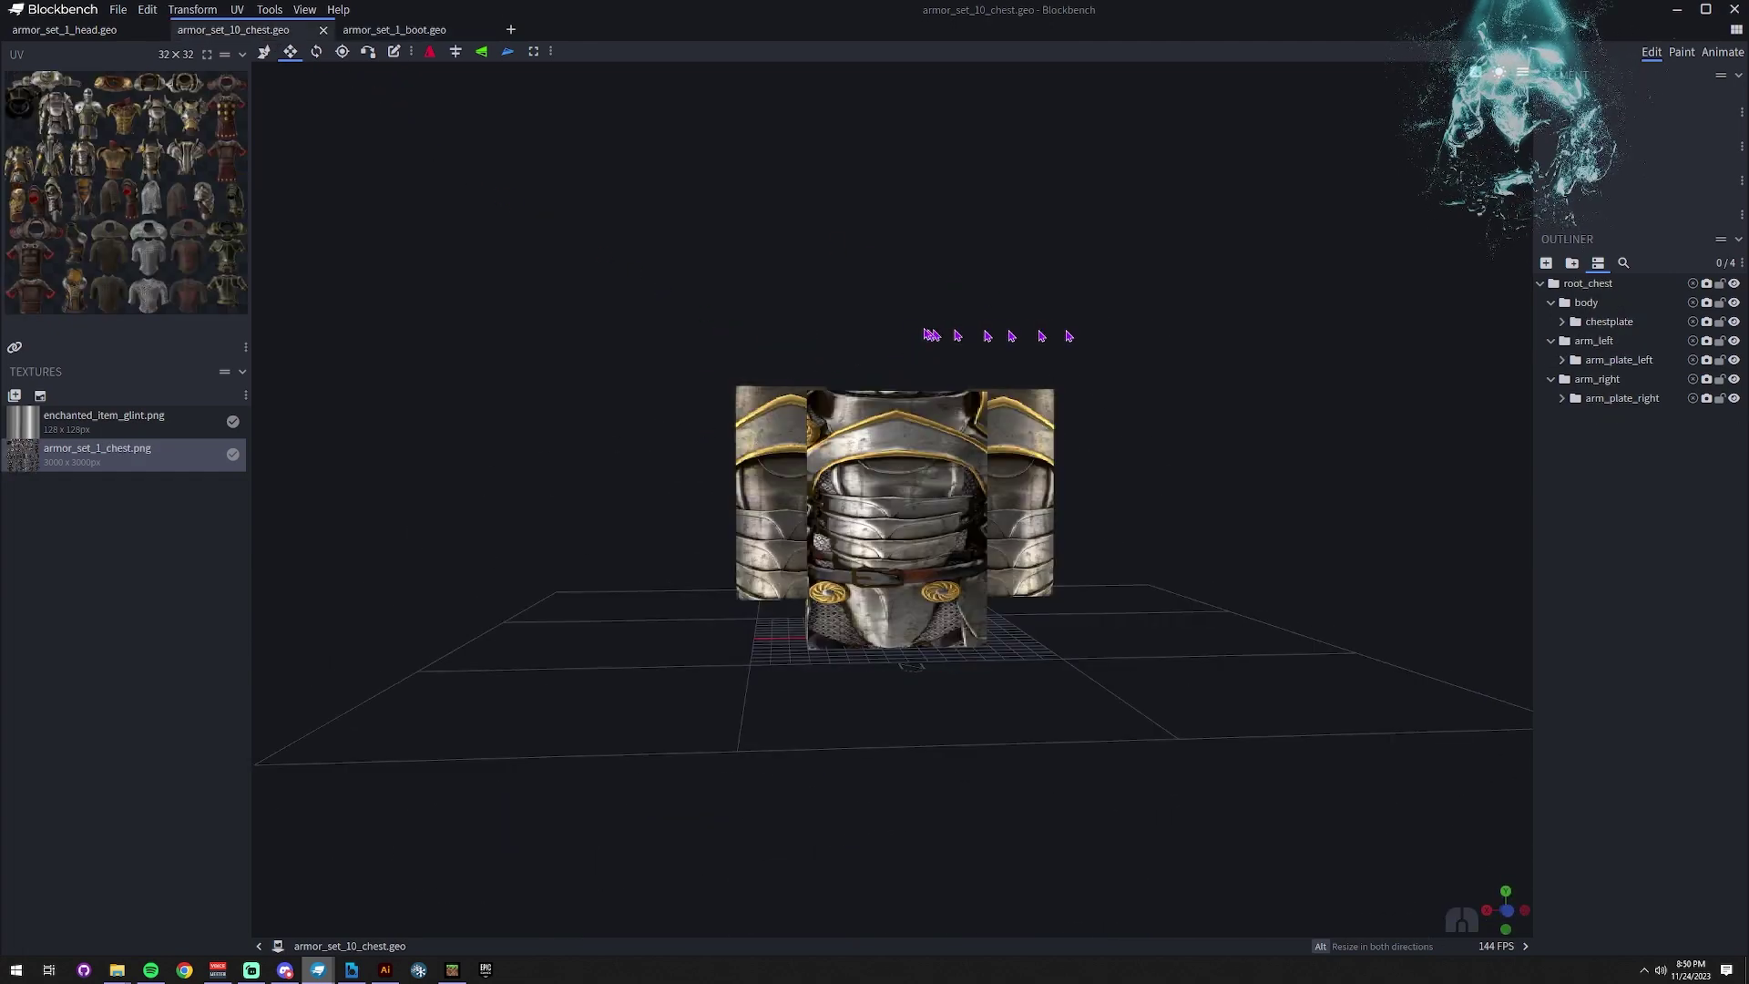
left_click_drag(1029, 314, 952, 321)
left_click_drag(672, 333, 1193, 279)
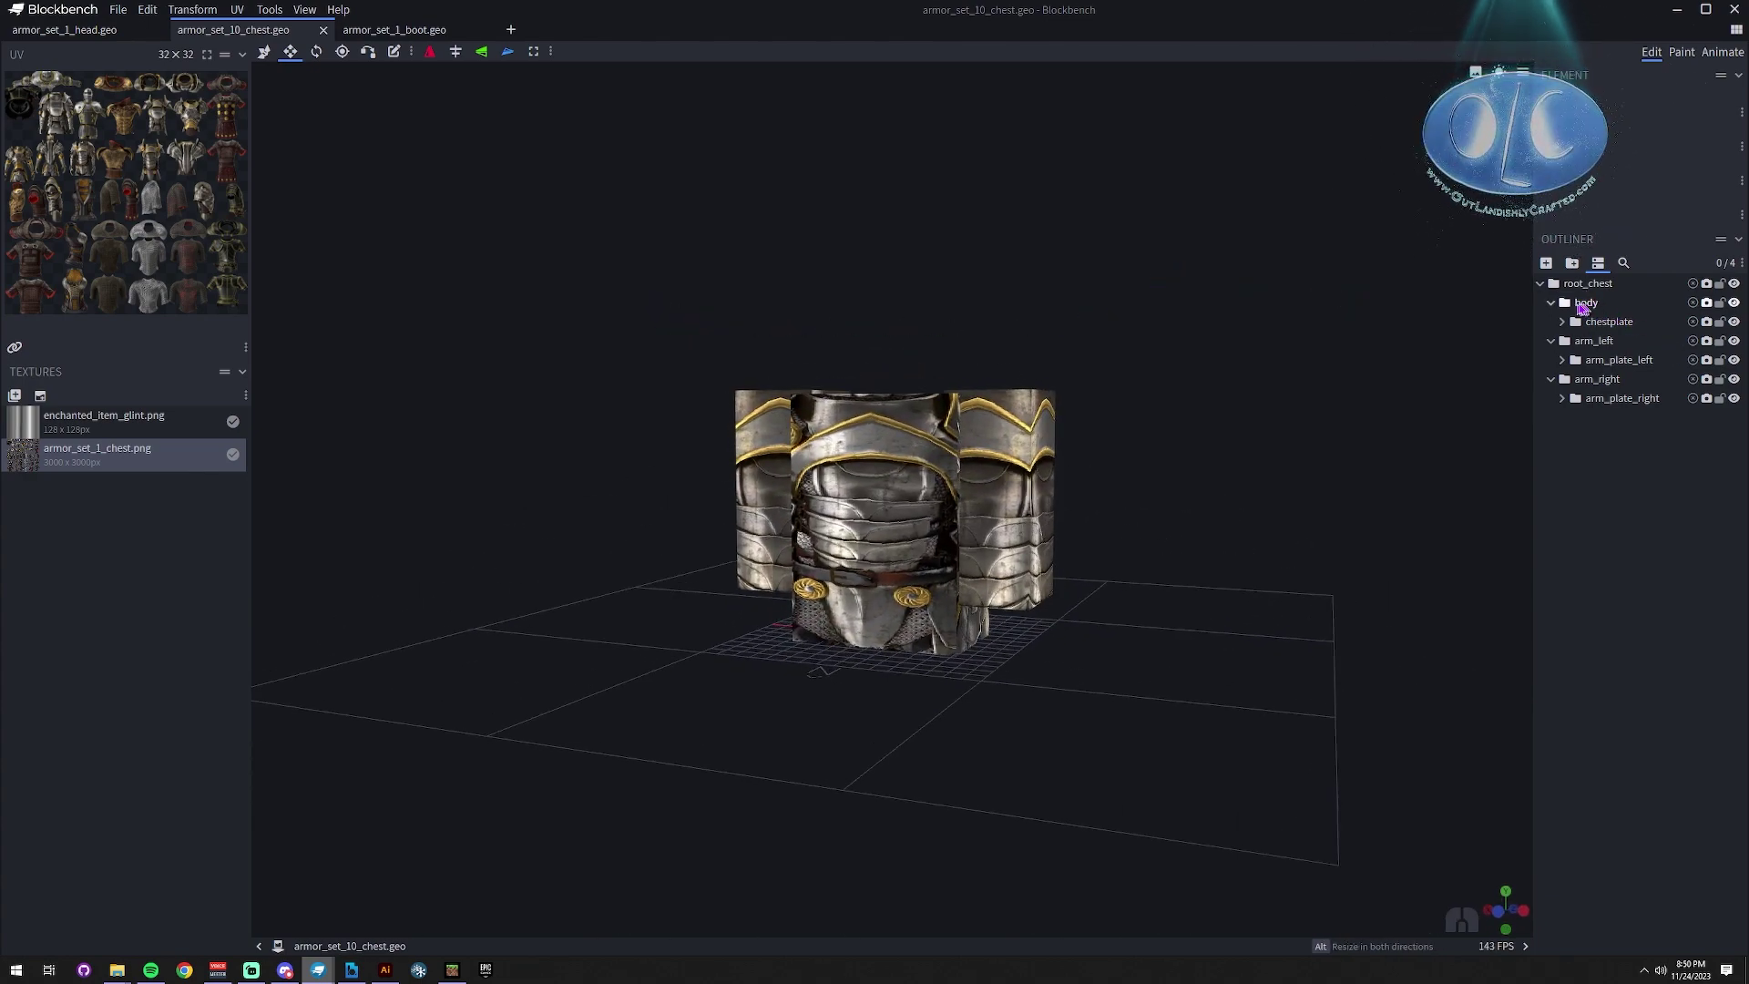
left_click(866, 619)
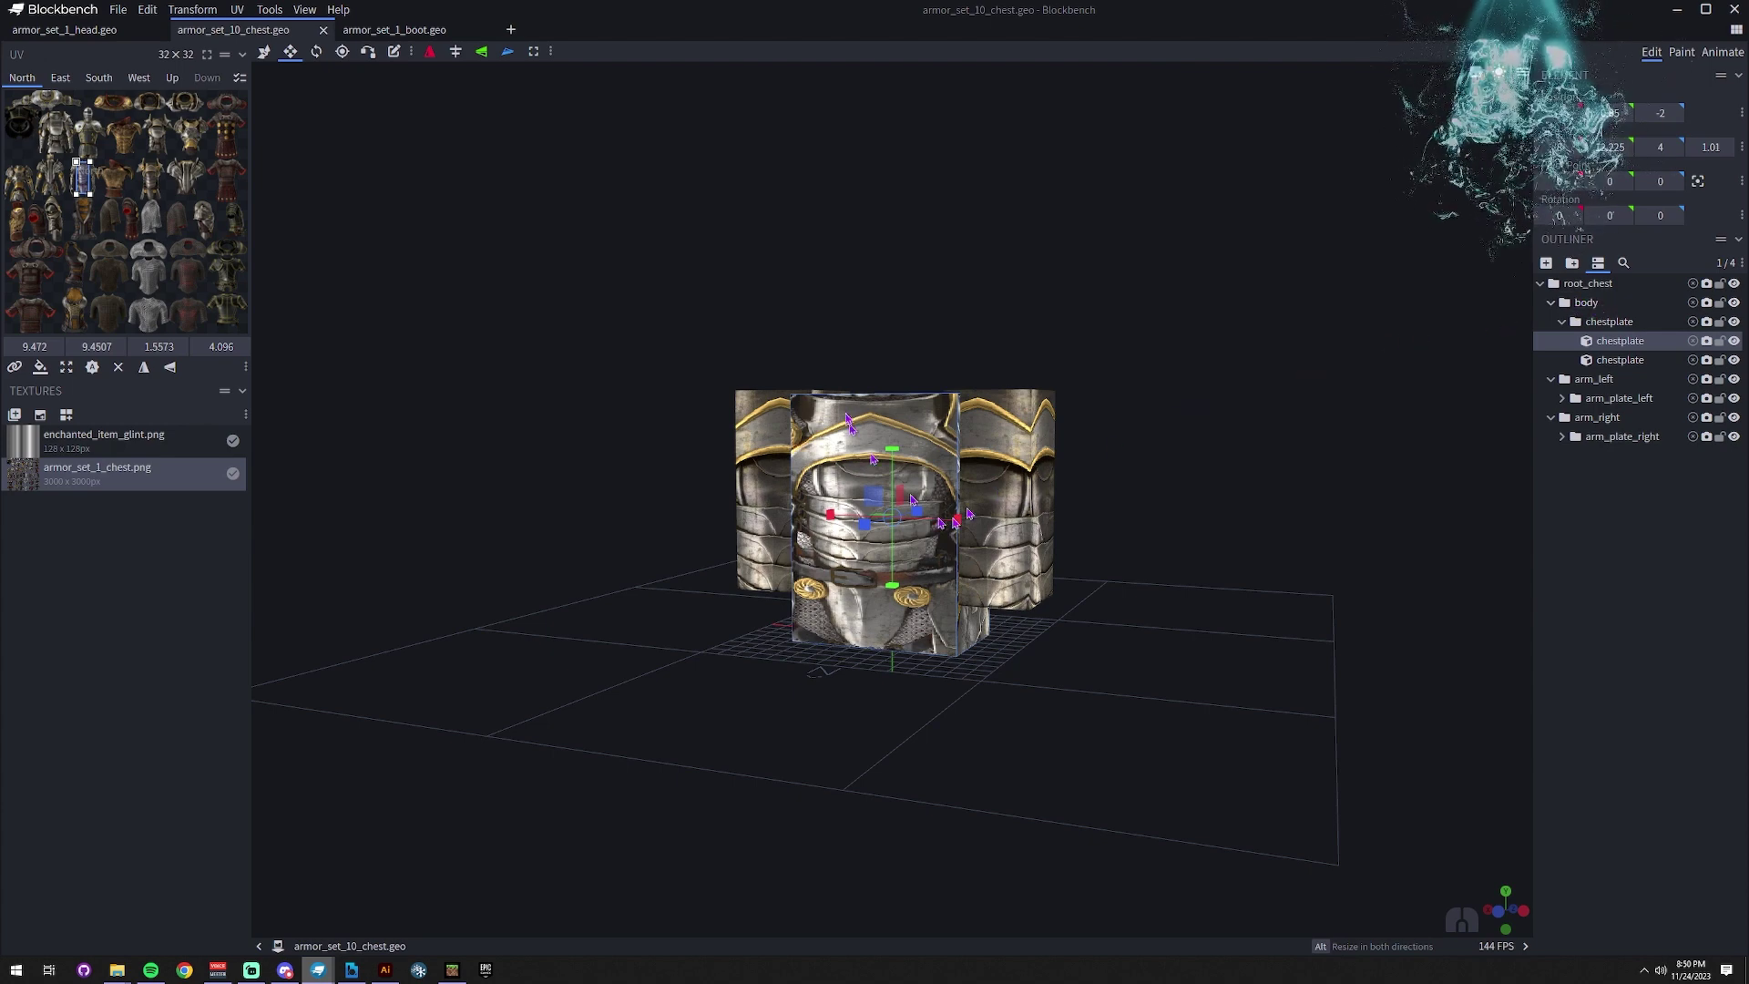
left_click(1609, 324)
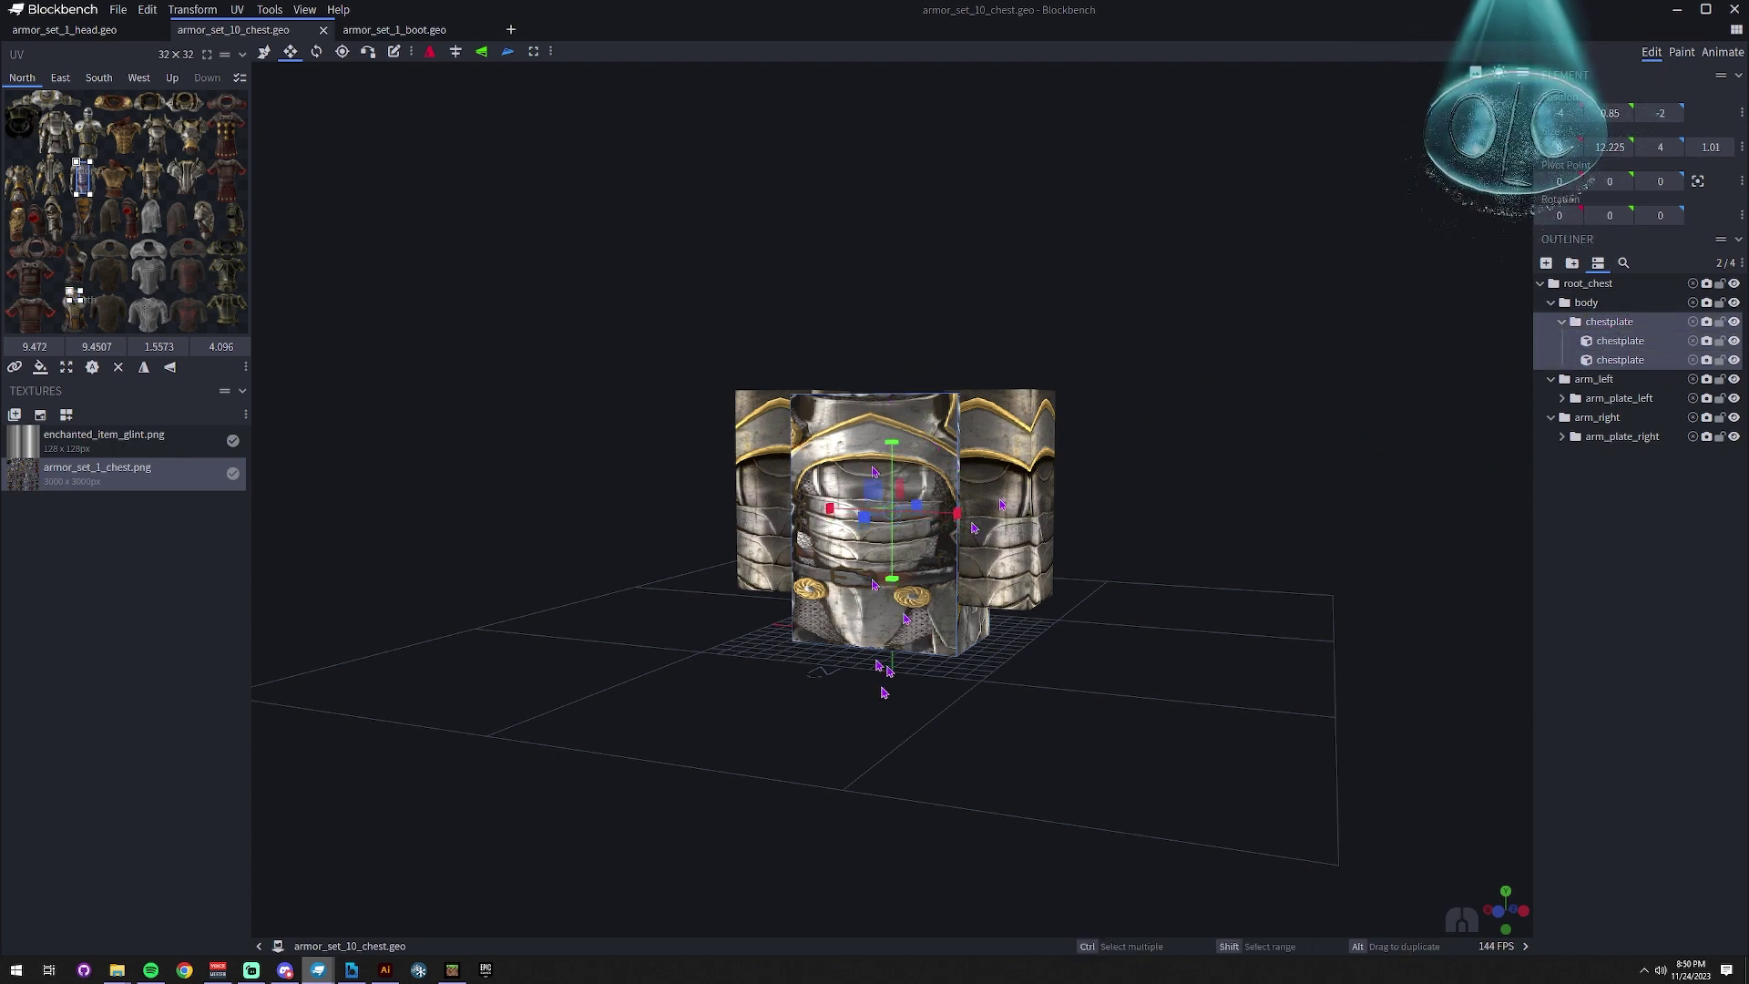
left_click(1589, 302)
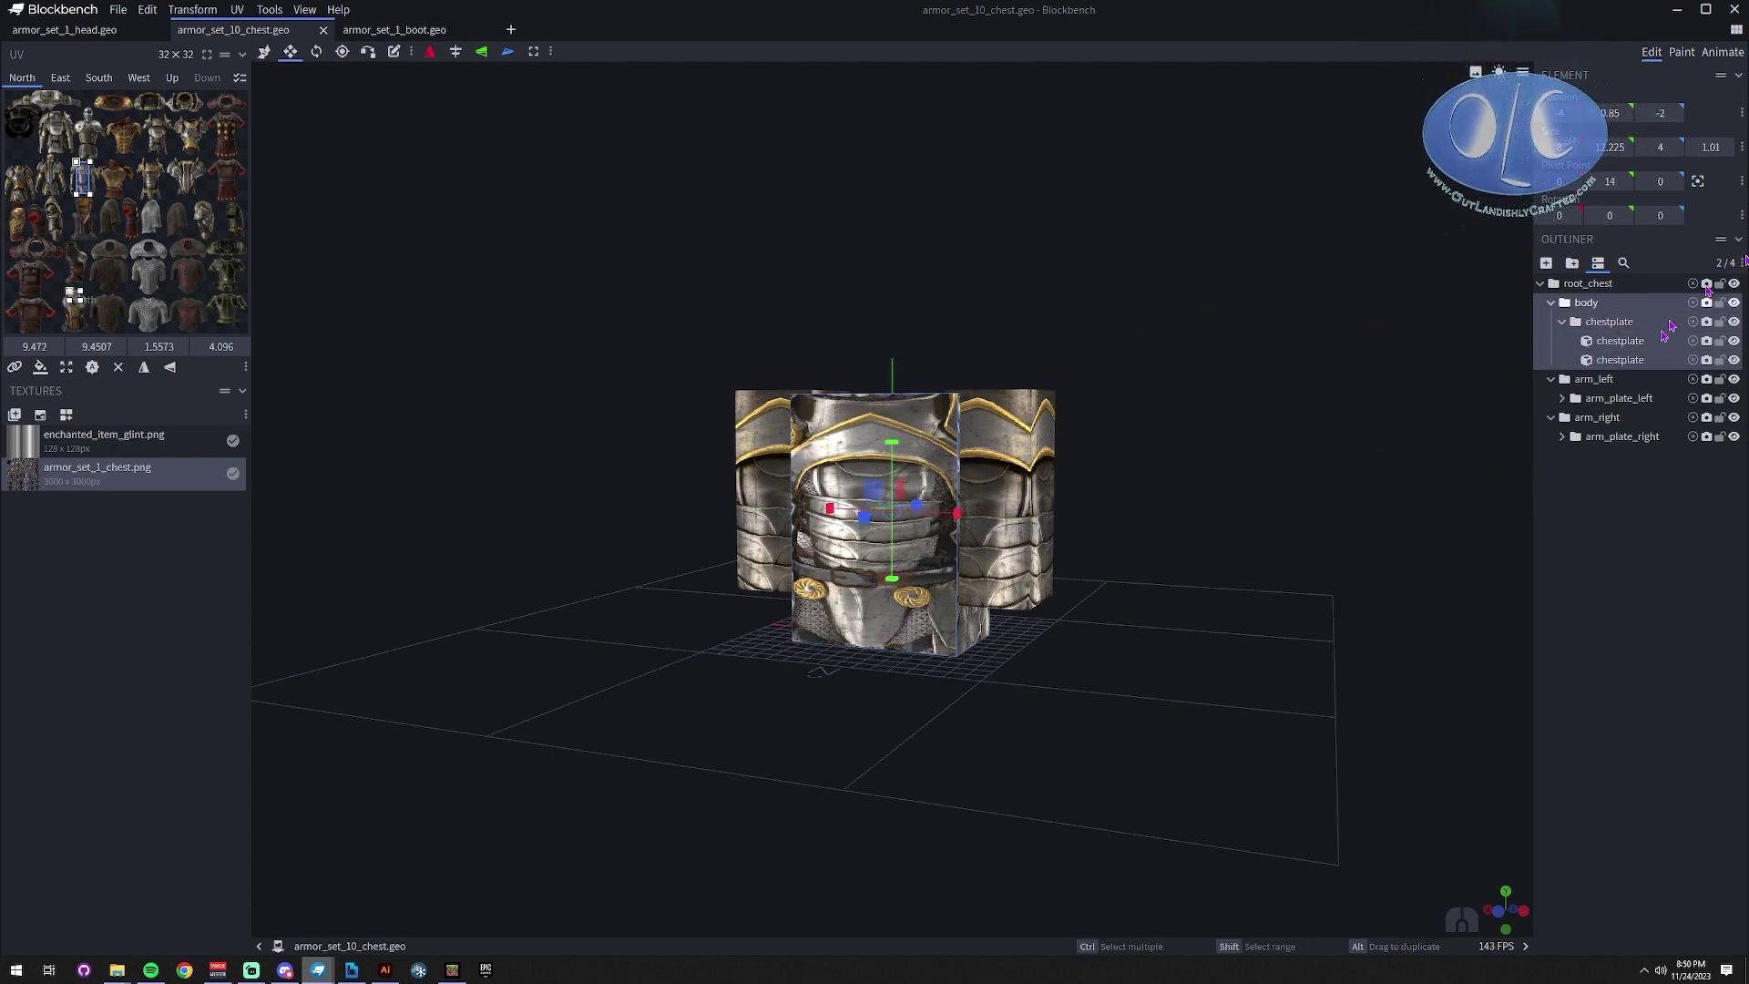
left_click(1594, 379)
left_click(1552, 304)
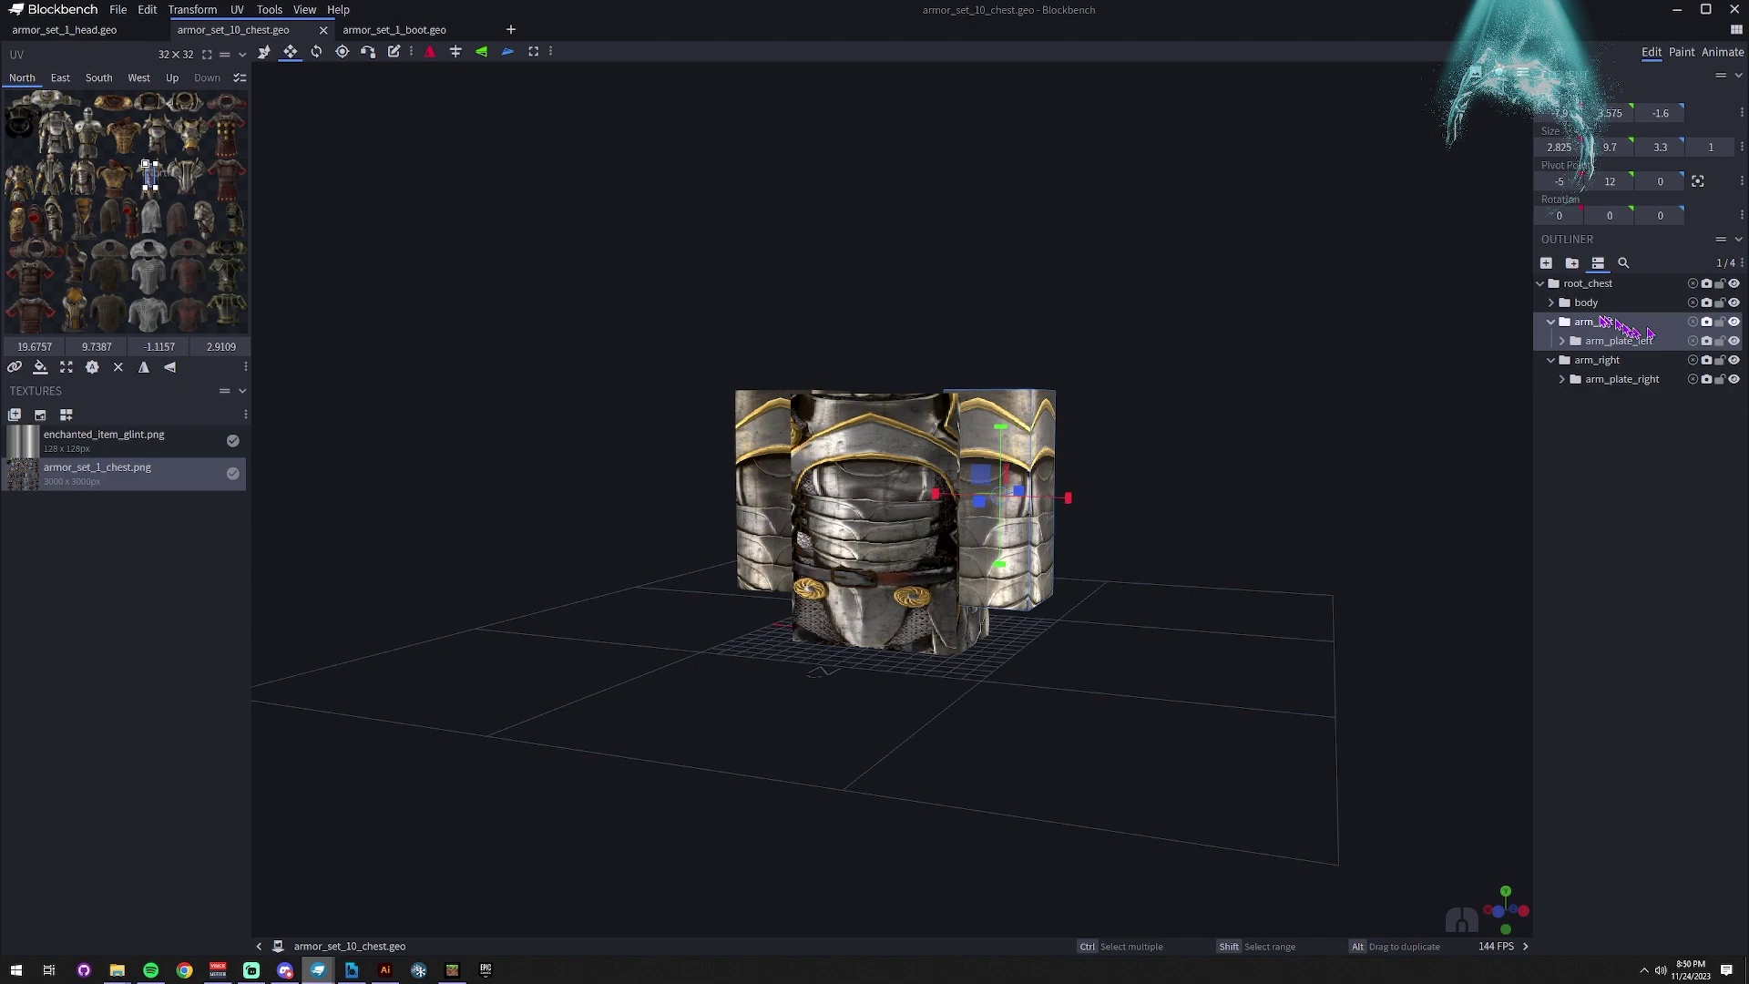
left_click(1598, 361)
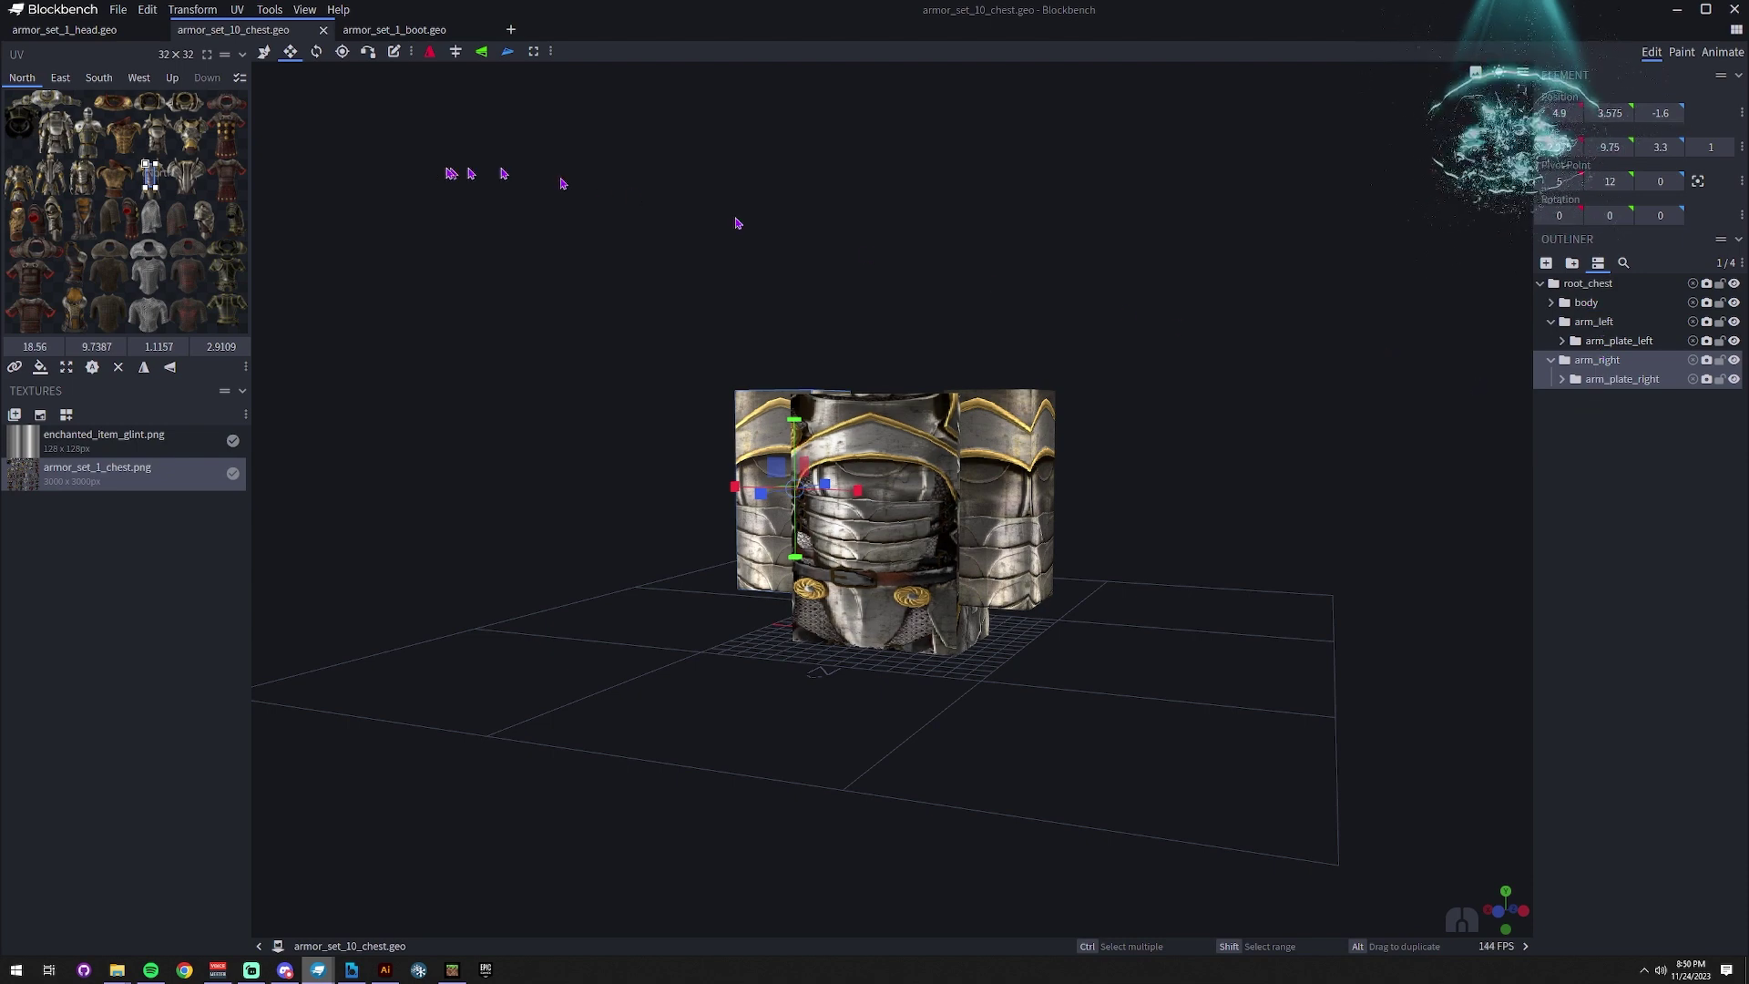
left_click(390, 30)
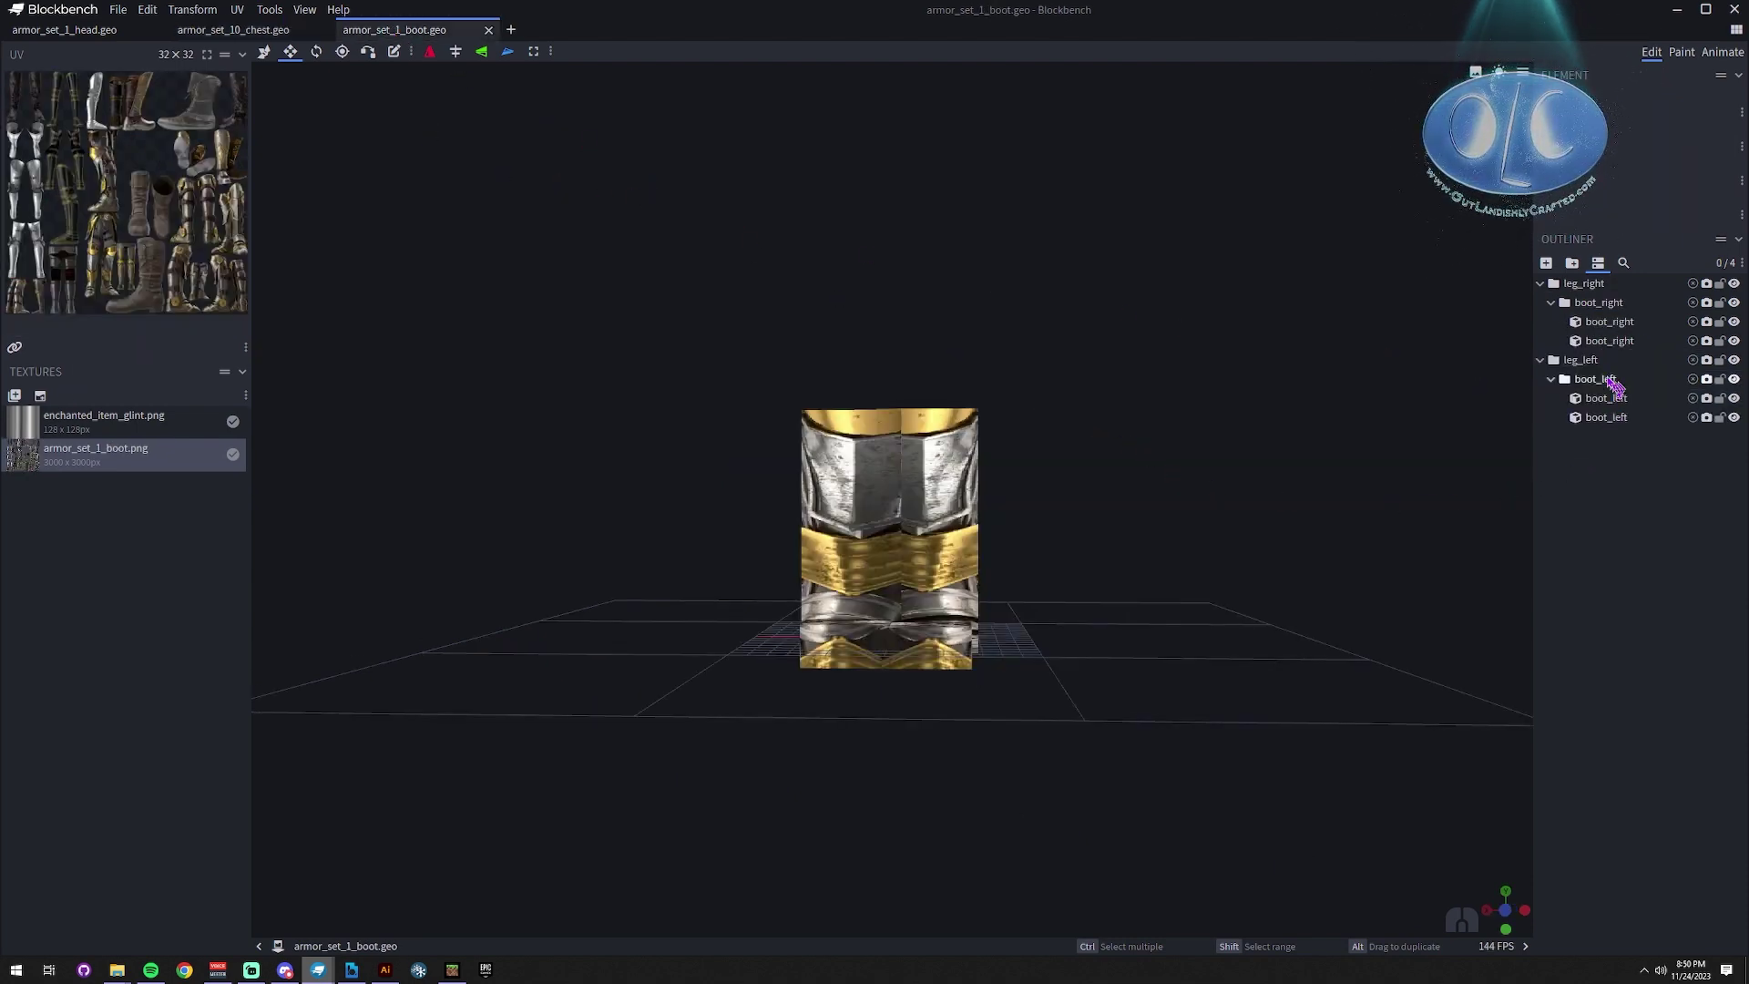
- Select the boot_right group, then the helmet's head group, orbiting around the helmet
left_click(1600, 308)
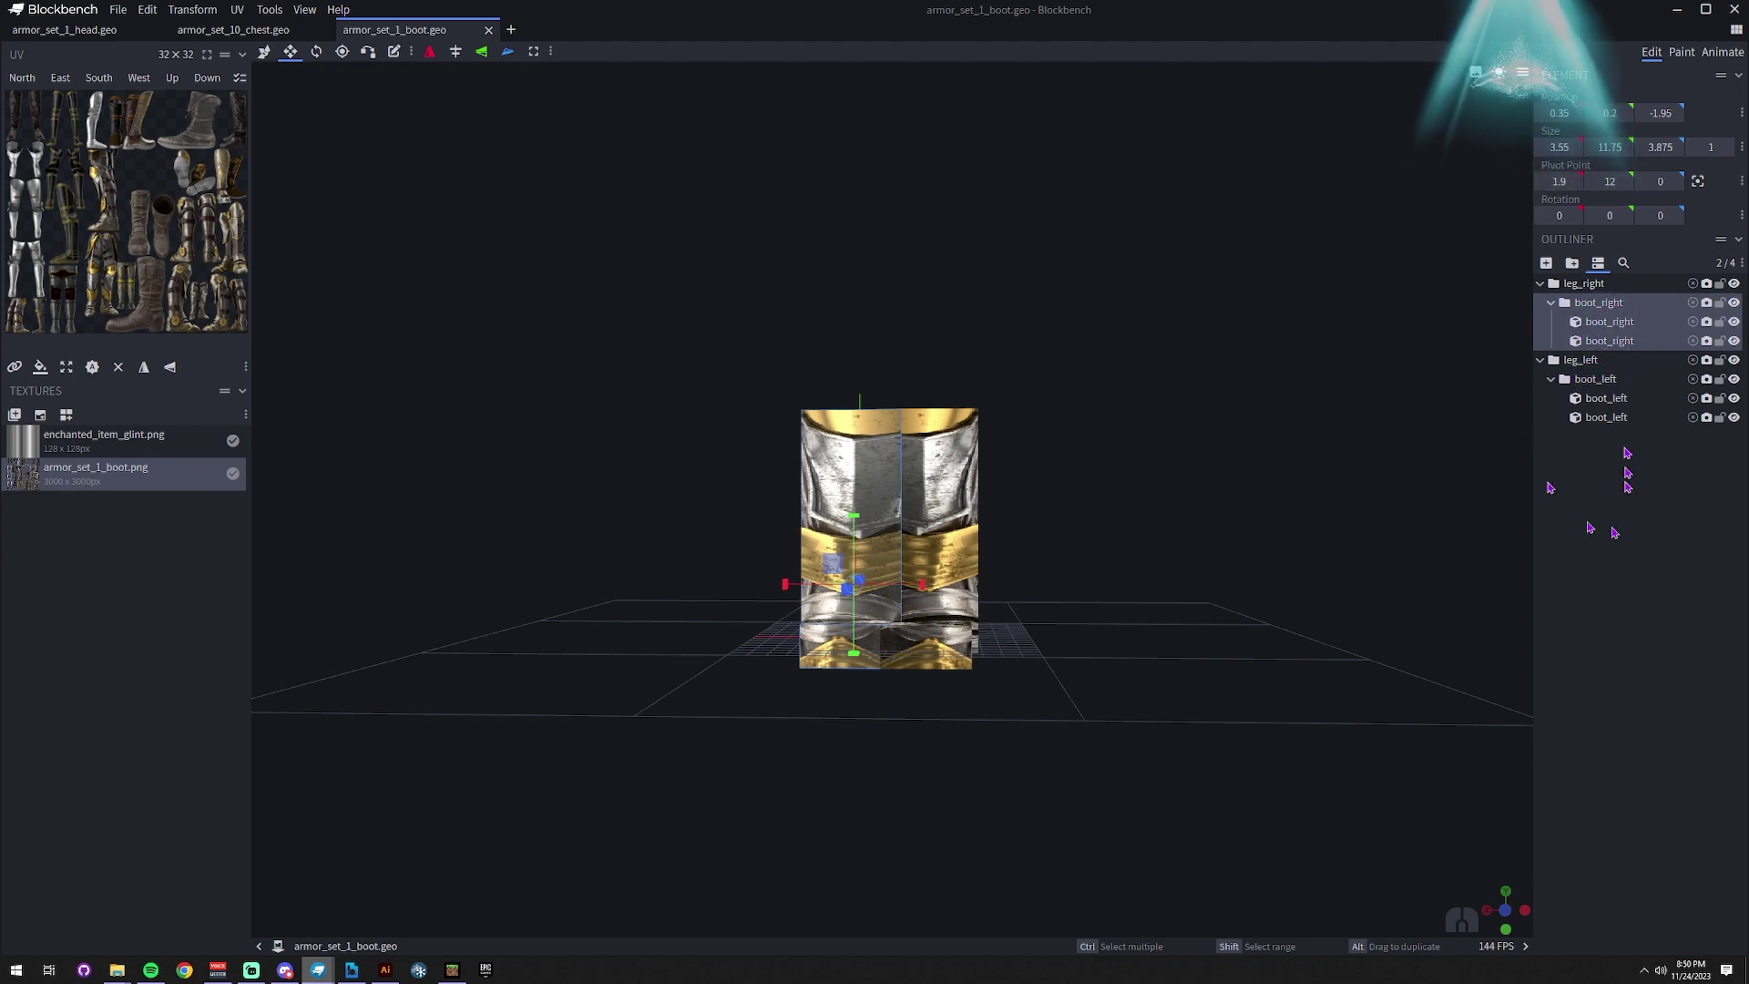
left_click(64, 30)
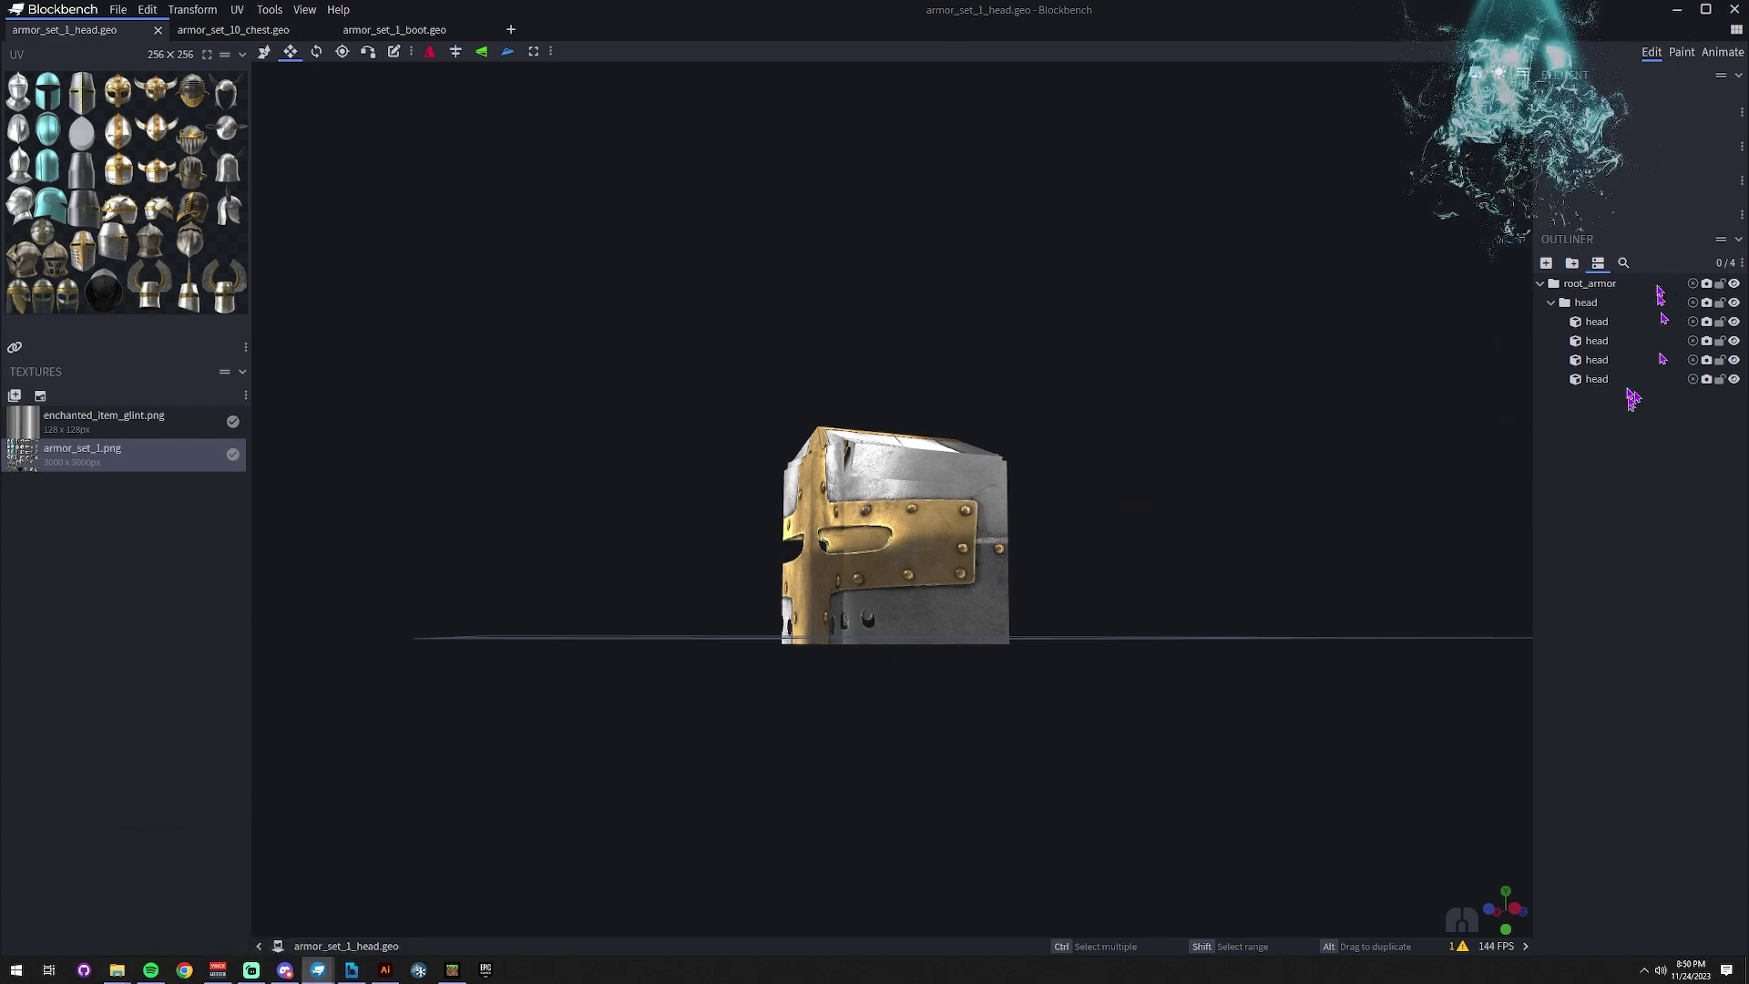
left_click(1587, 304)
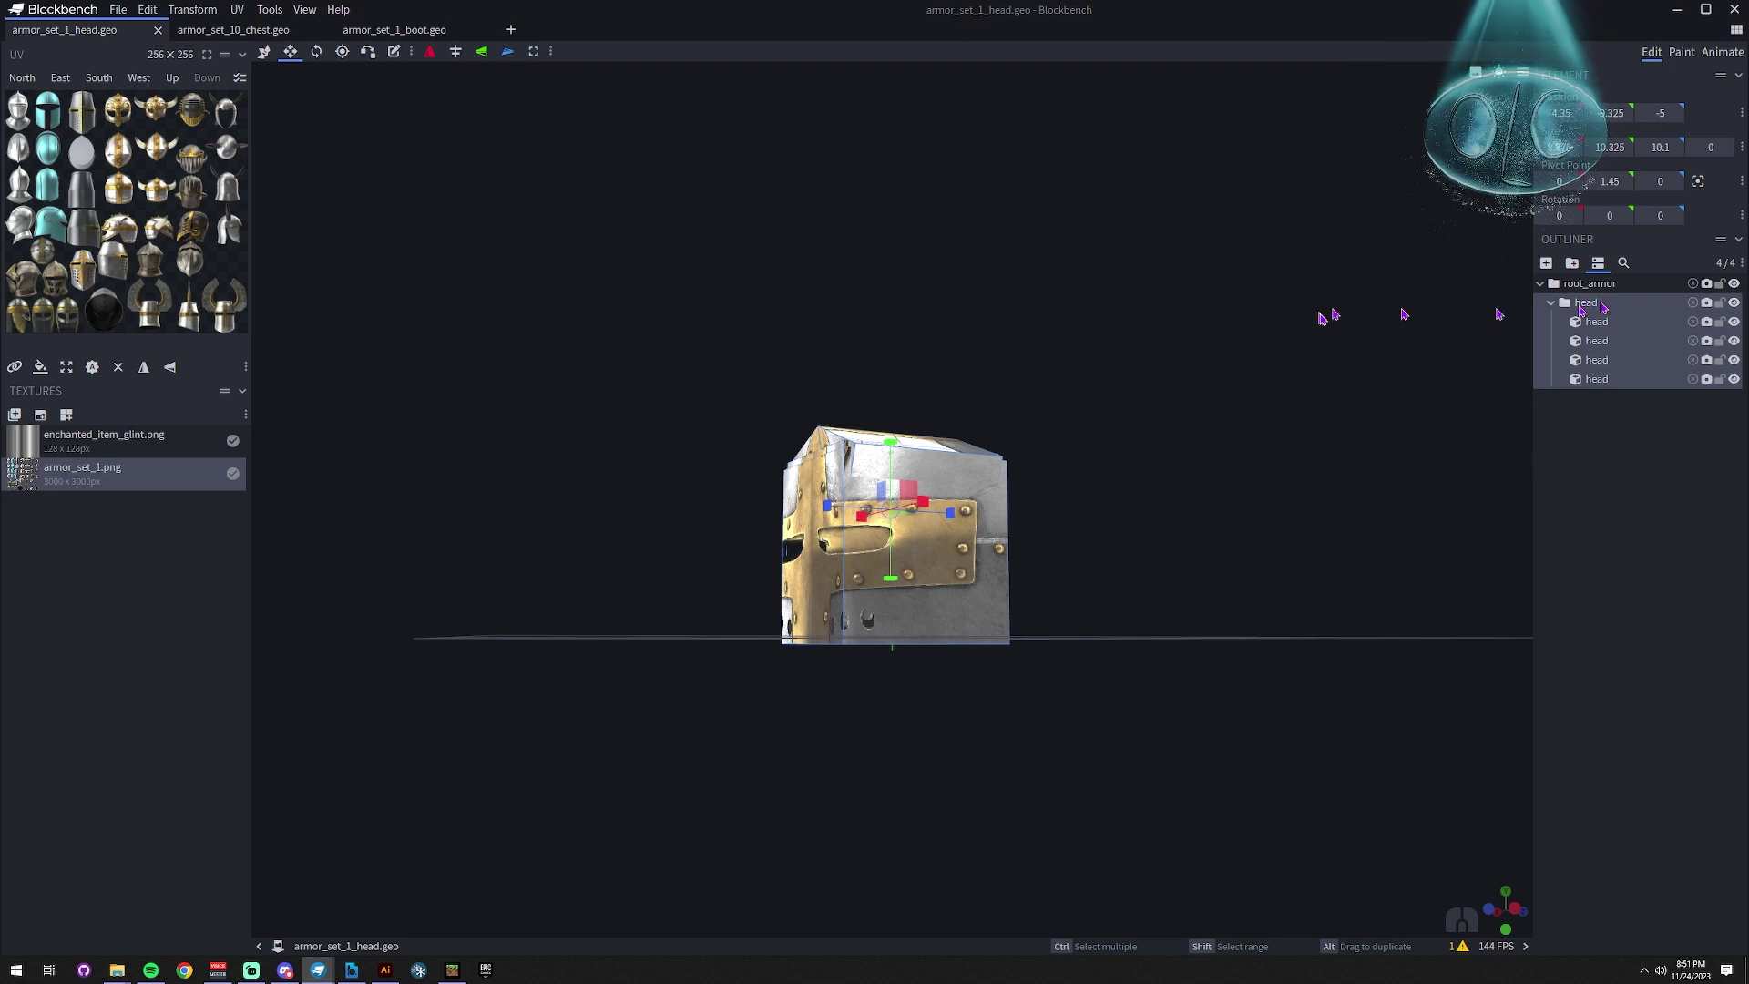
left_click_drag(1458, 324, 1279, 328)
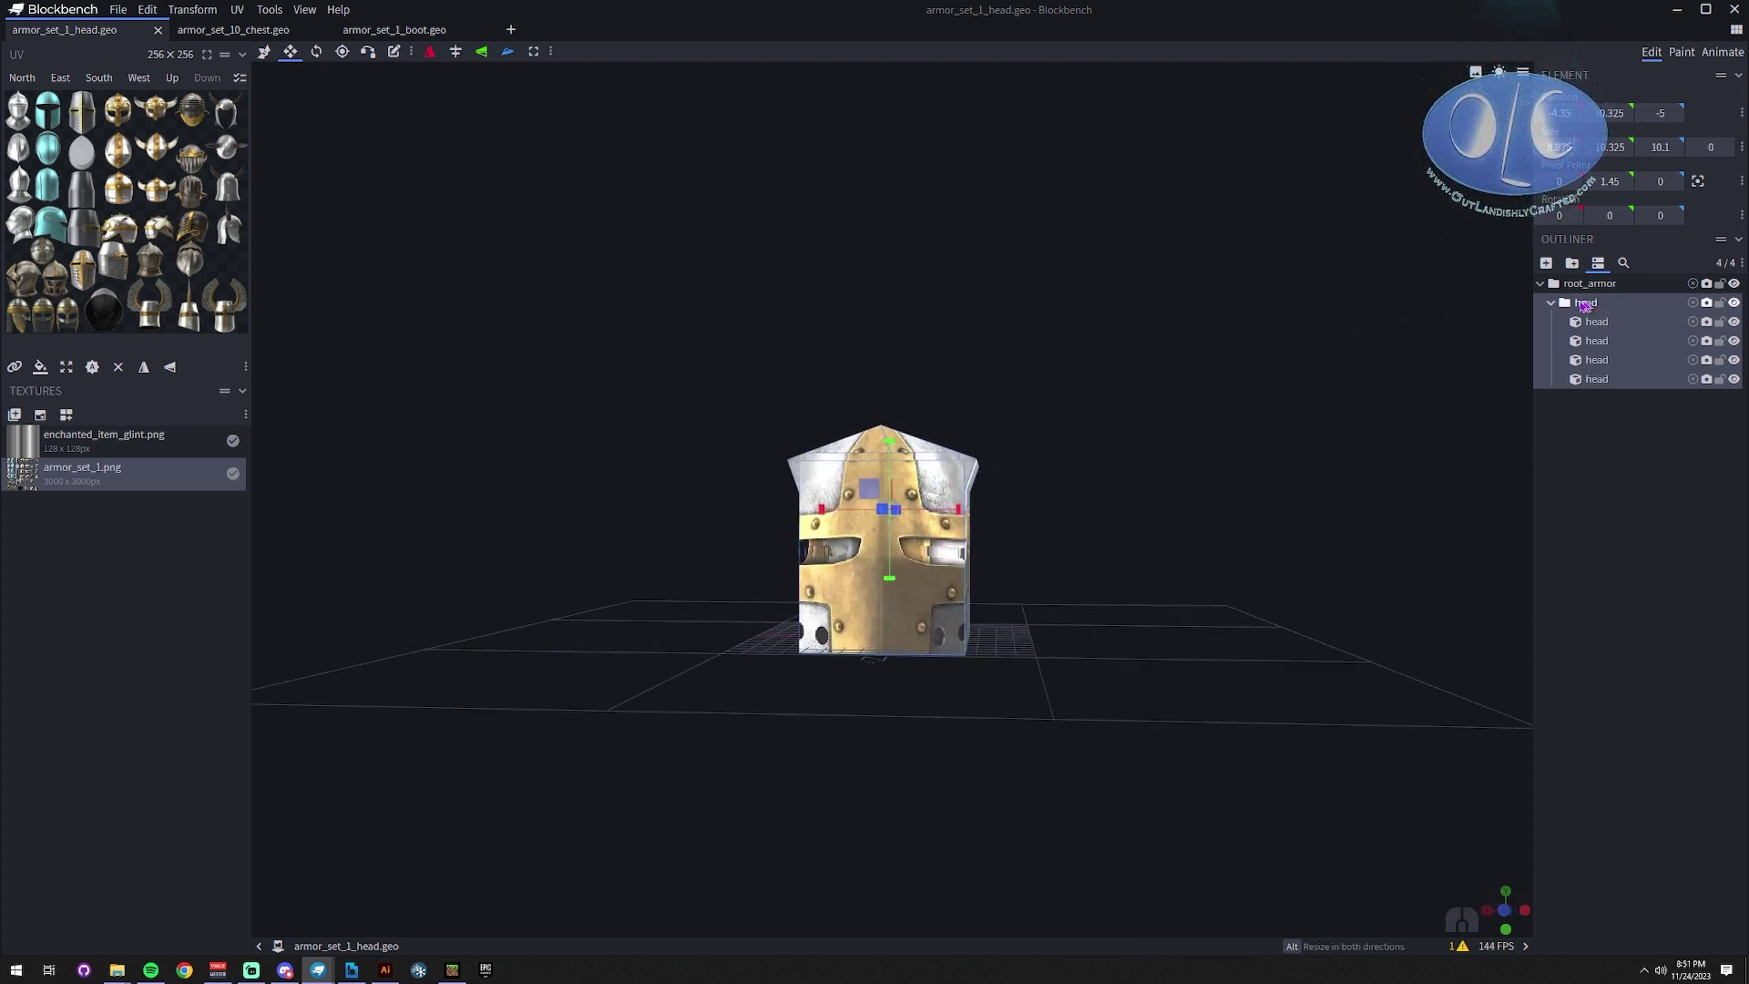
mouse_move(1503, 315)
left_mouse_down()
mouse_move(1346, 313)
mouse_move(1522, 319)
left_mouse_up()
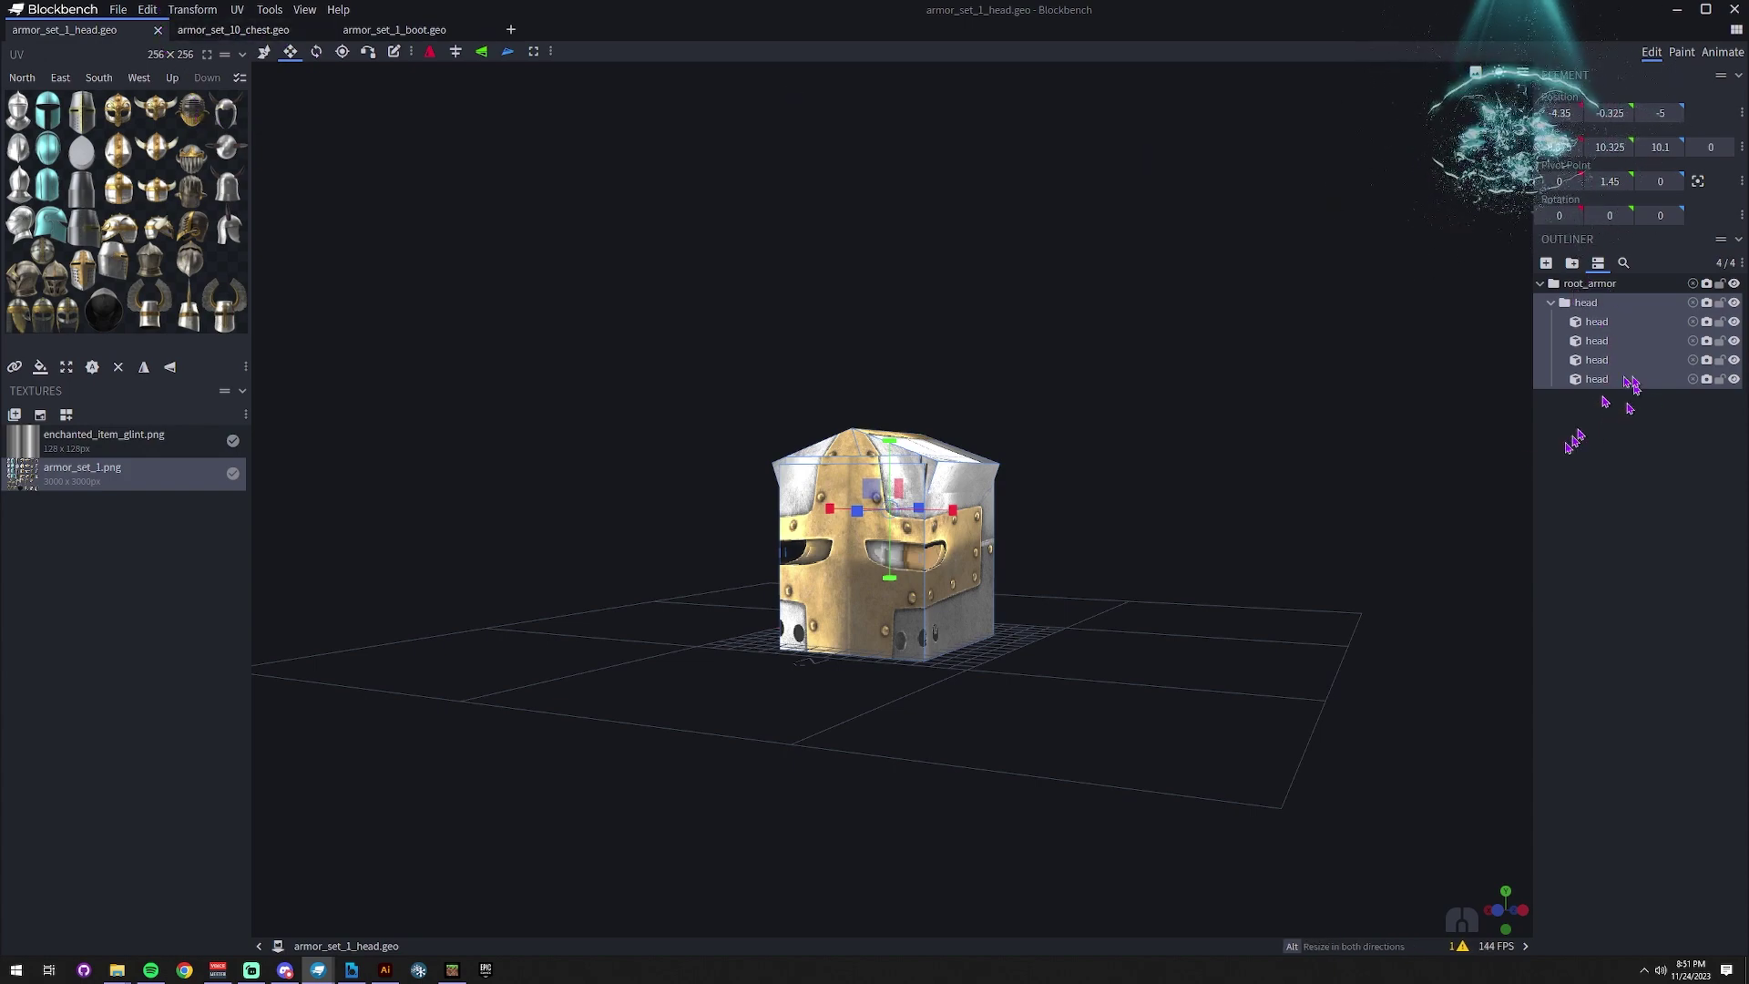
left_click_drag(1046, 344, 724, 546)
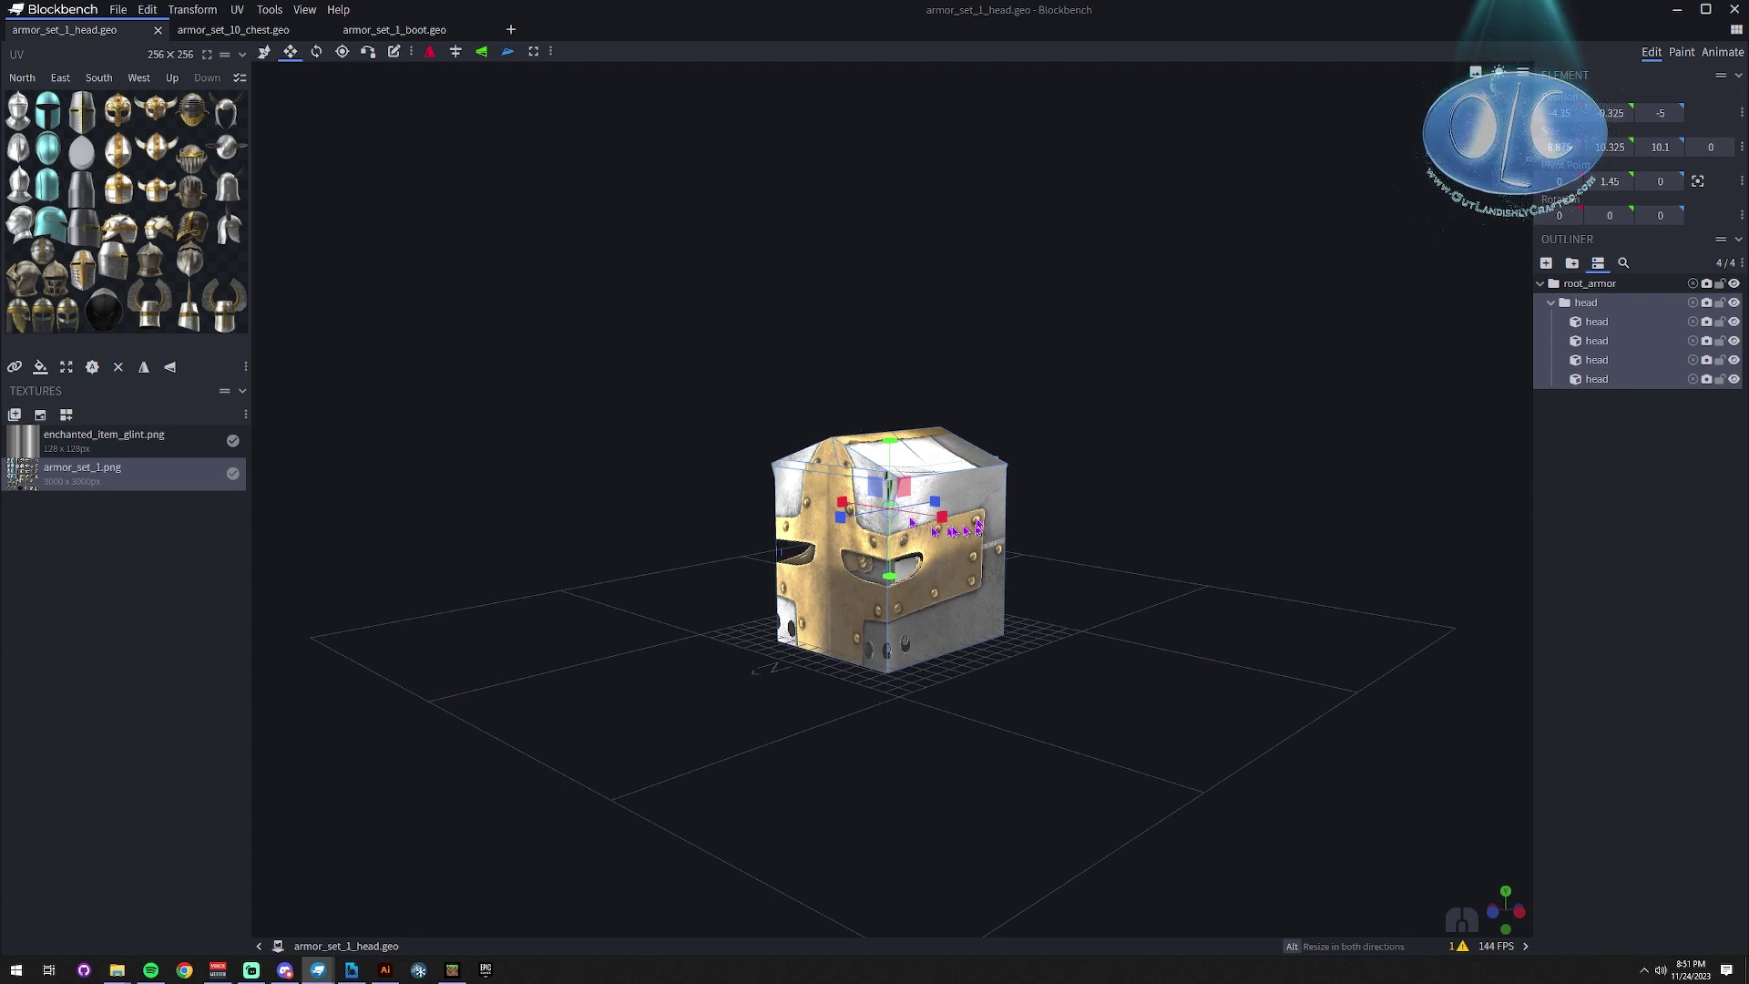
left_click_drag(1509, 379, 1331, 501)
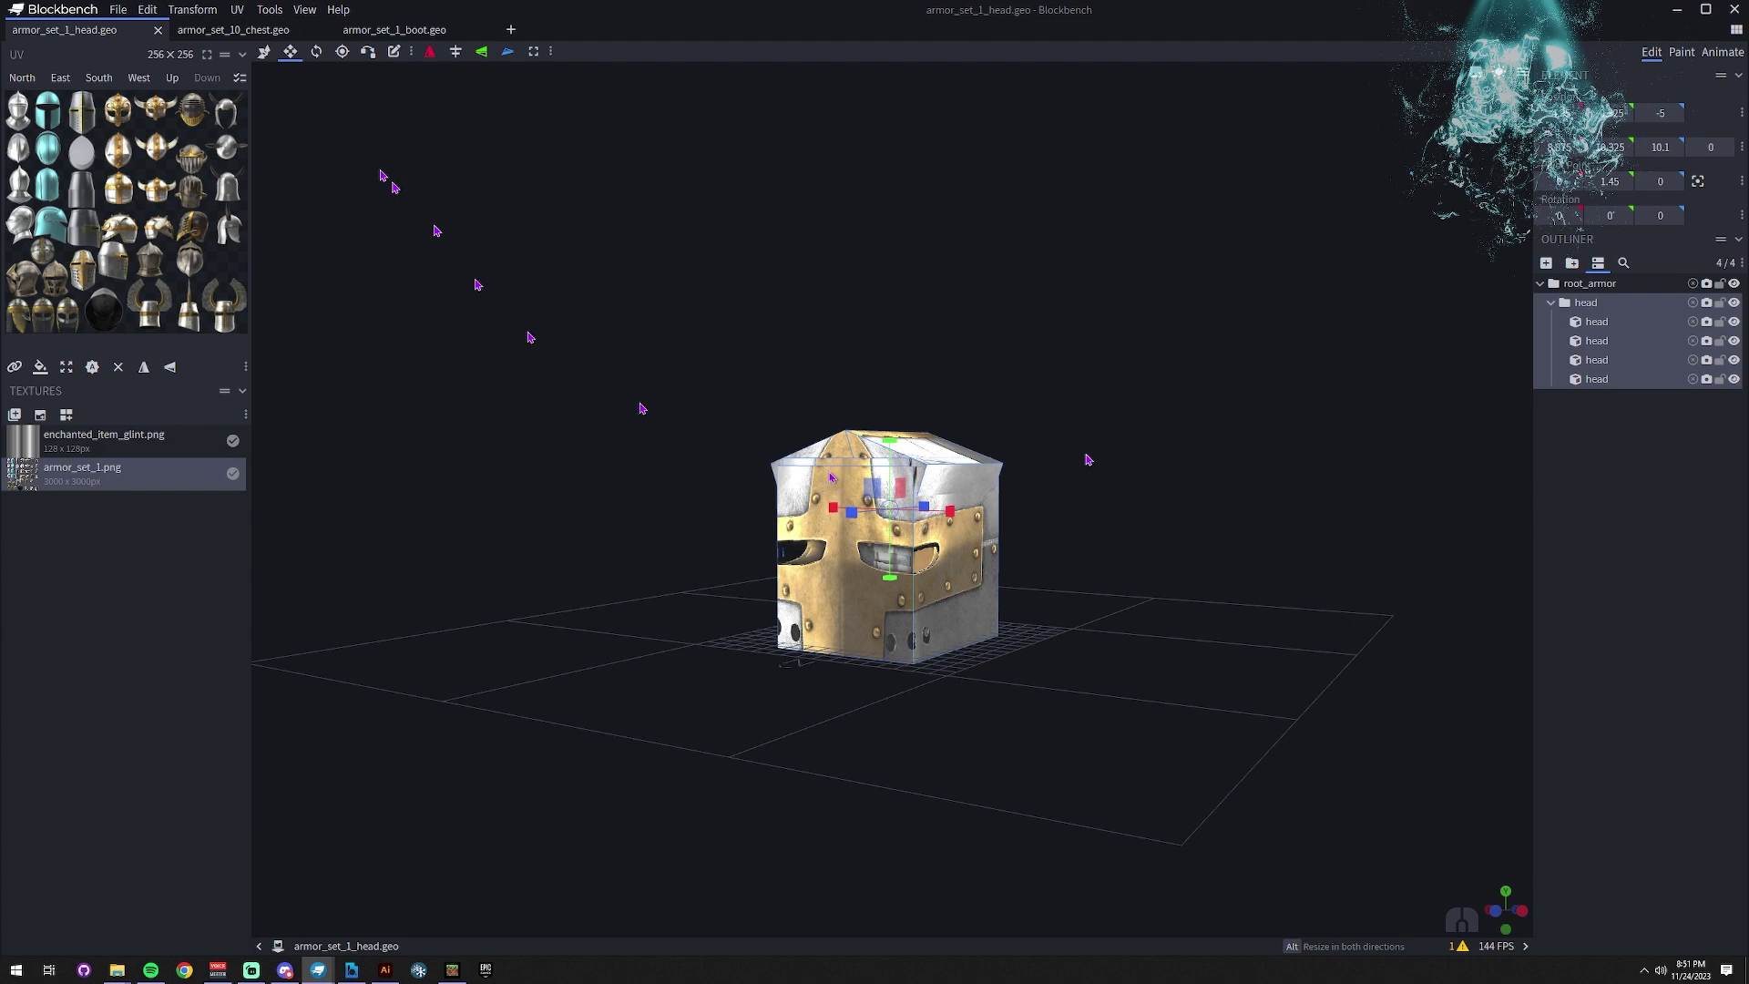
- Look over the chest and boot models, then switch to the bridge olc_armor project
left_click(283, 33)
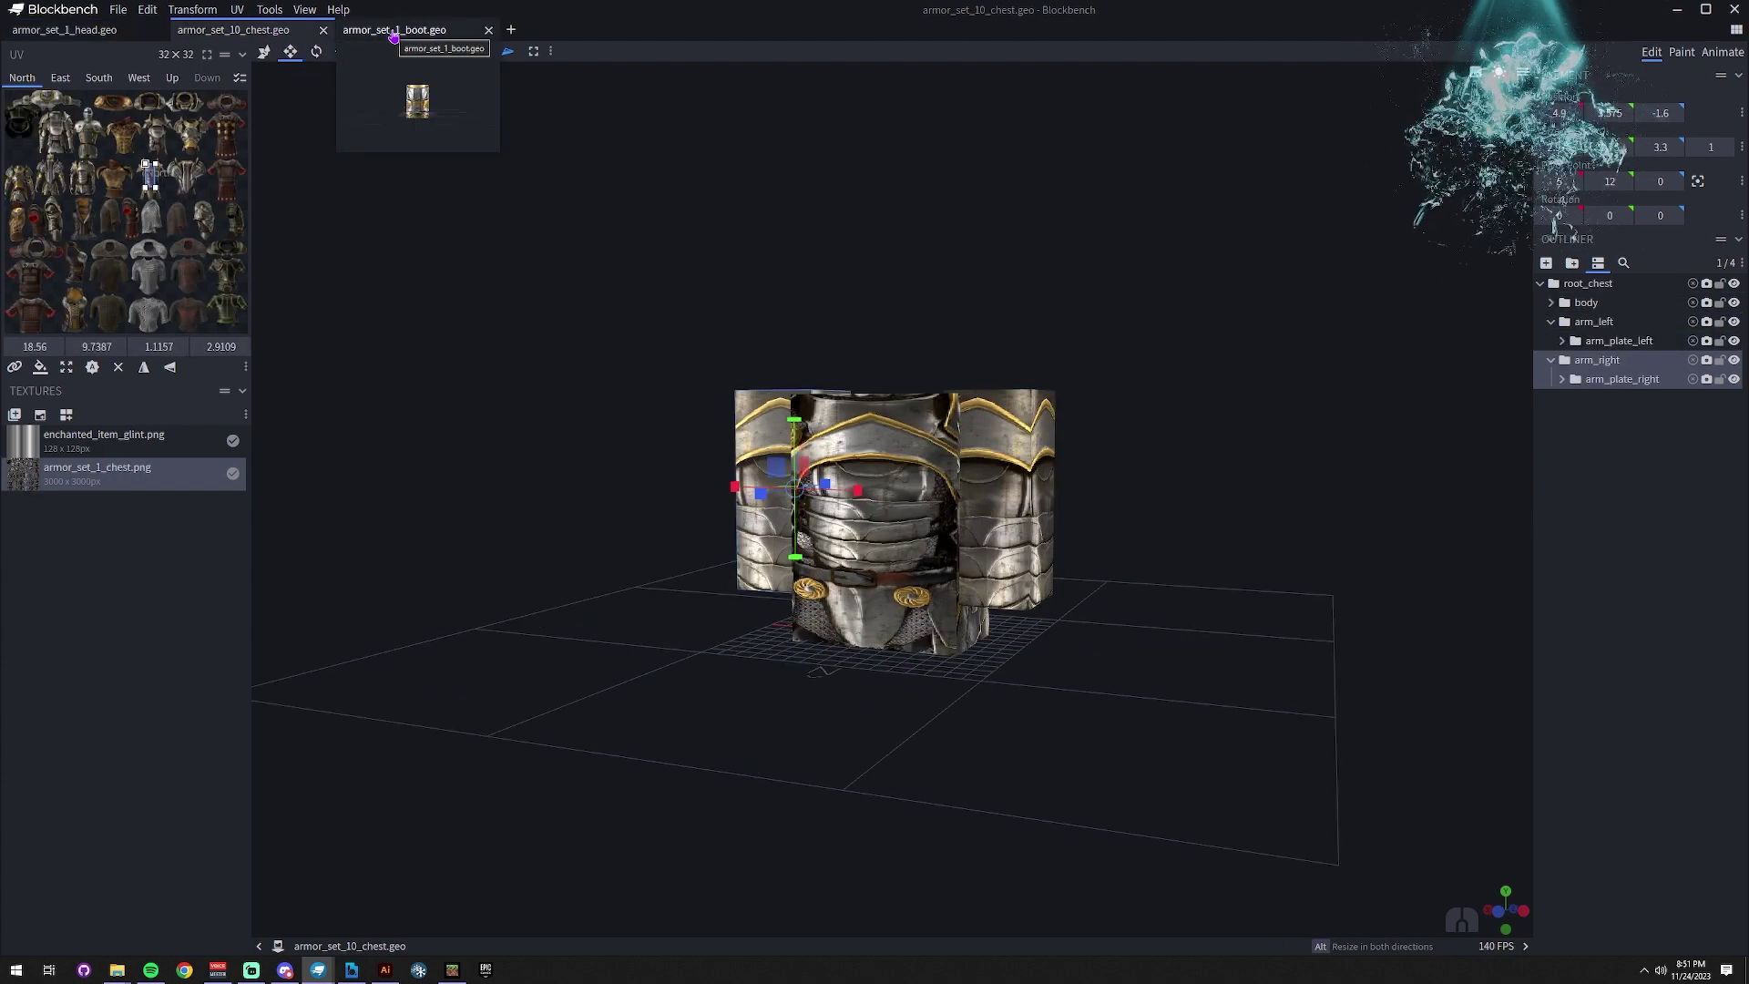
left_click(393, 33)
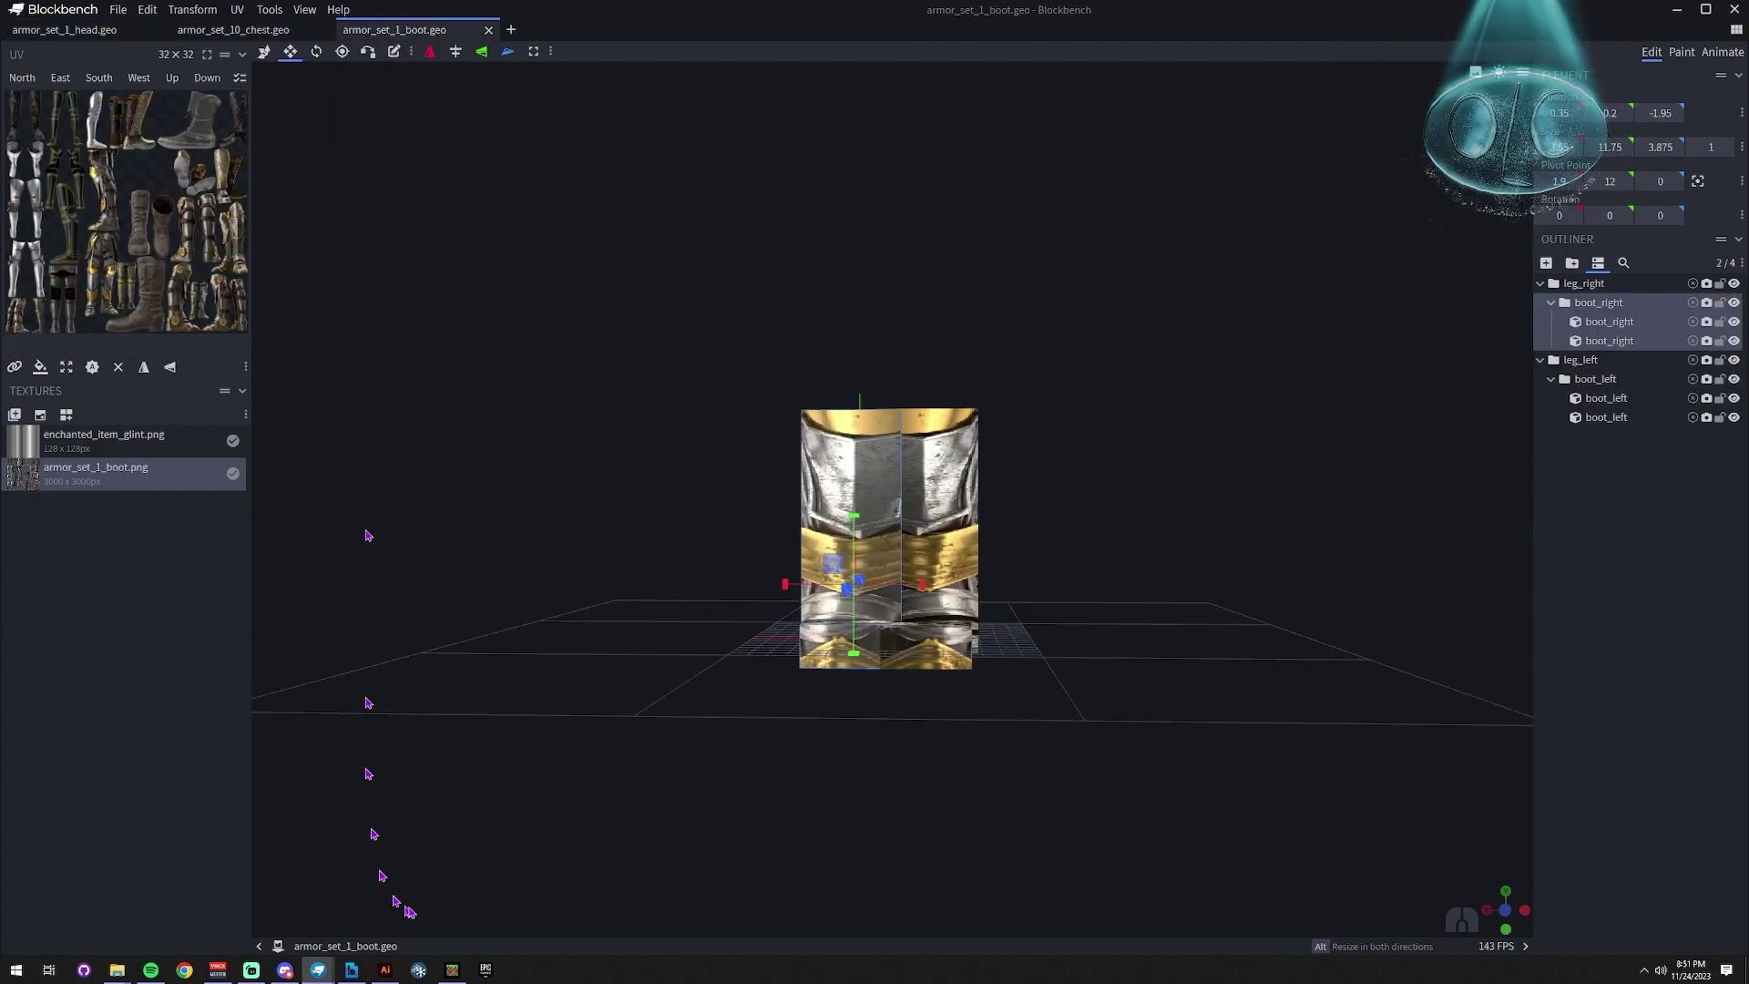
left_click_drag(929, 331, 965, 355)
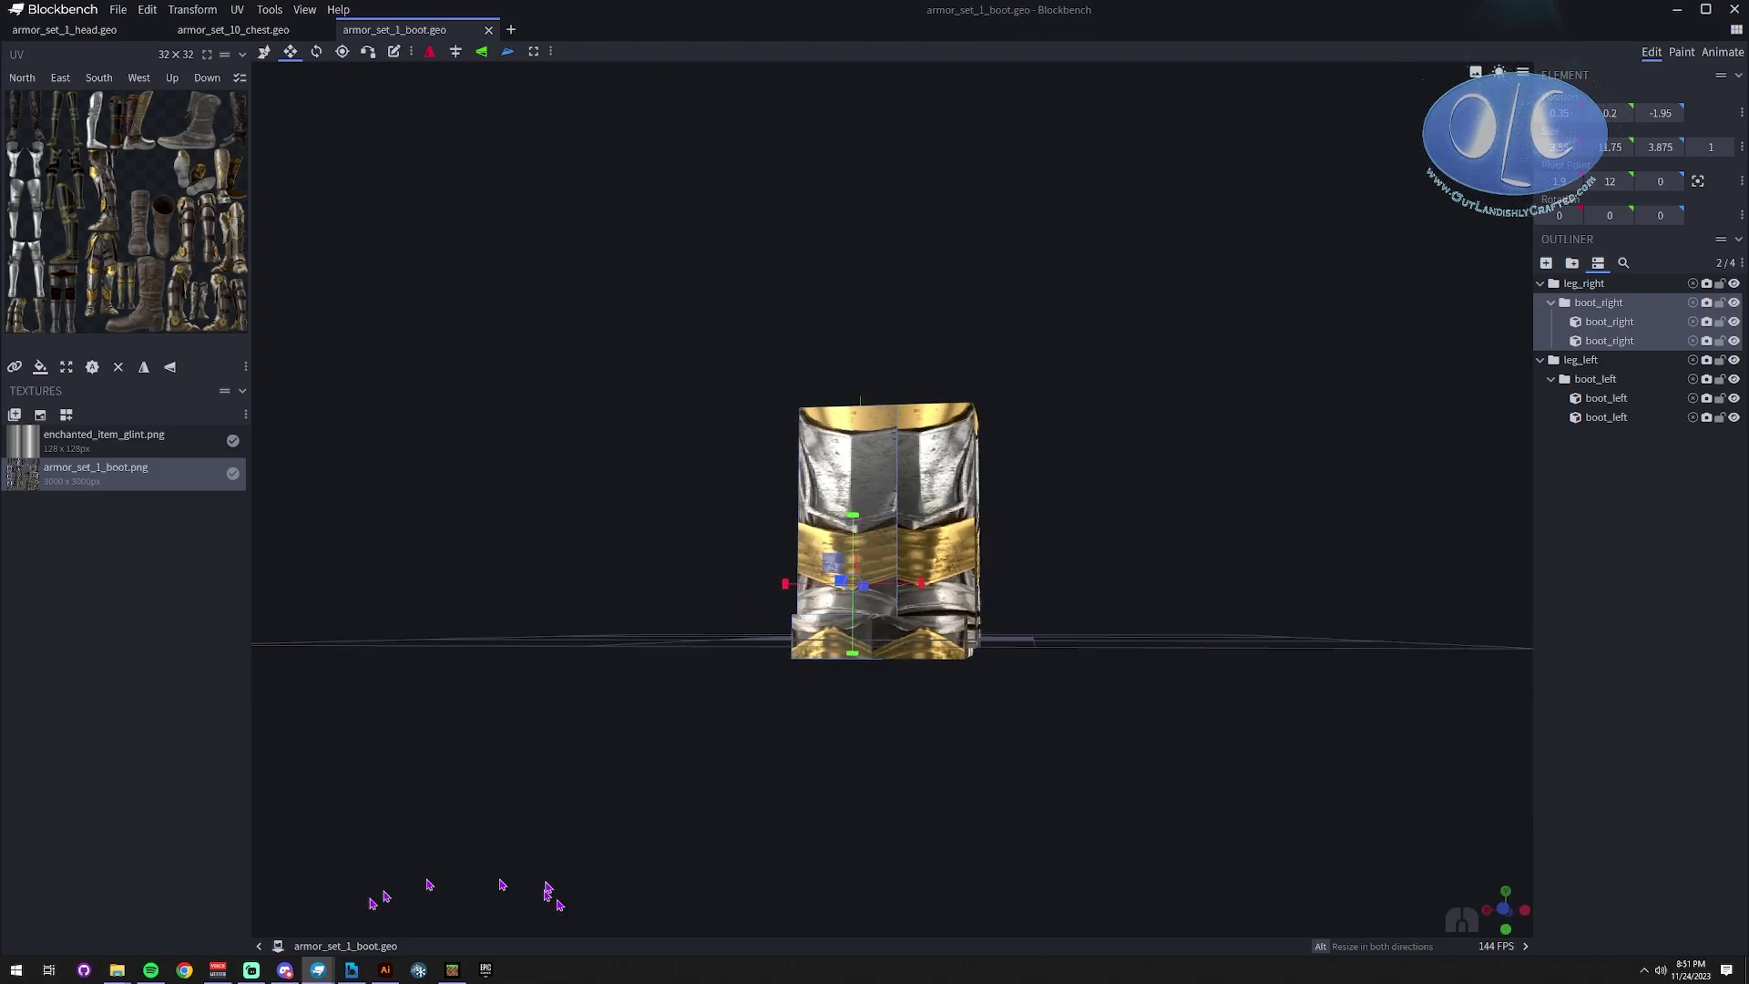
mouse_move(346, 970)
left_click(392, 911)
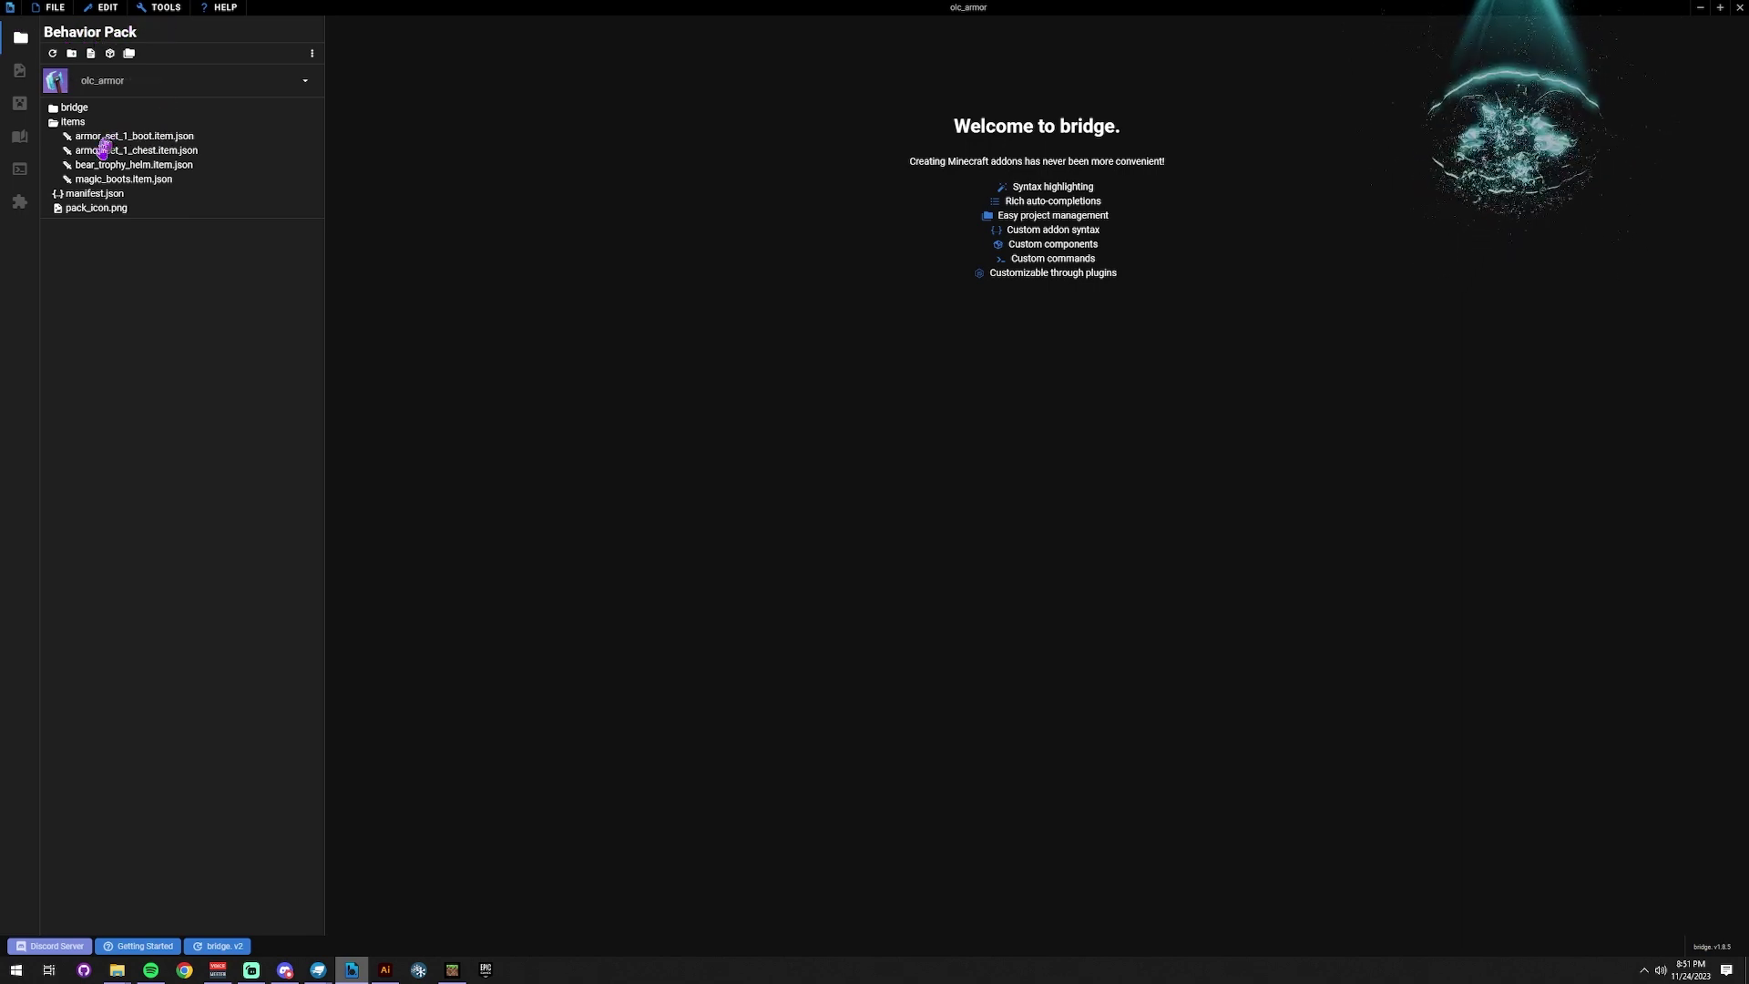
left_click(108, 179)
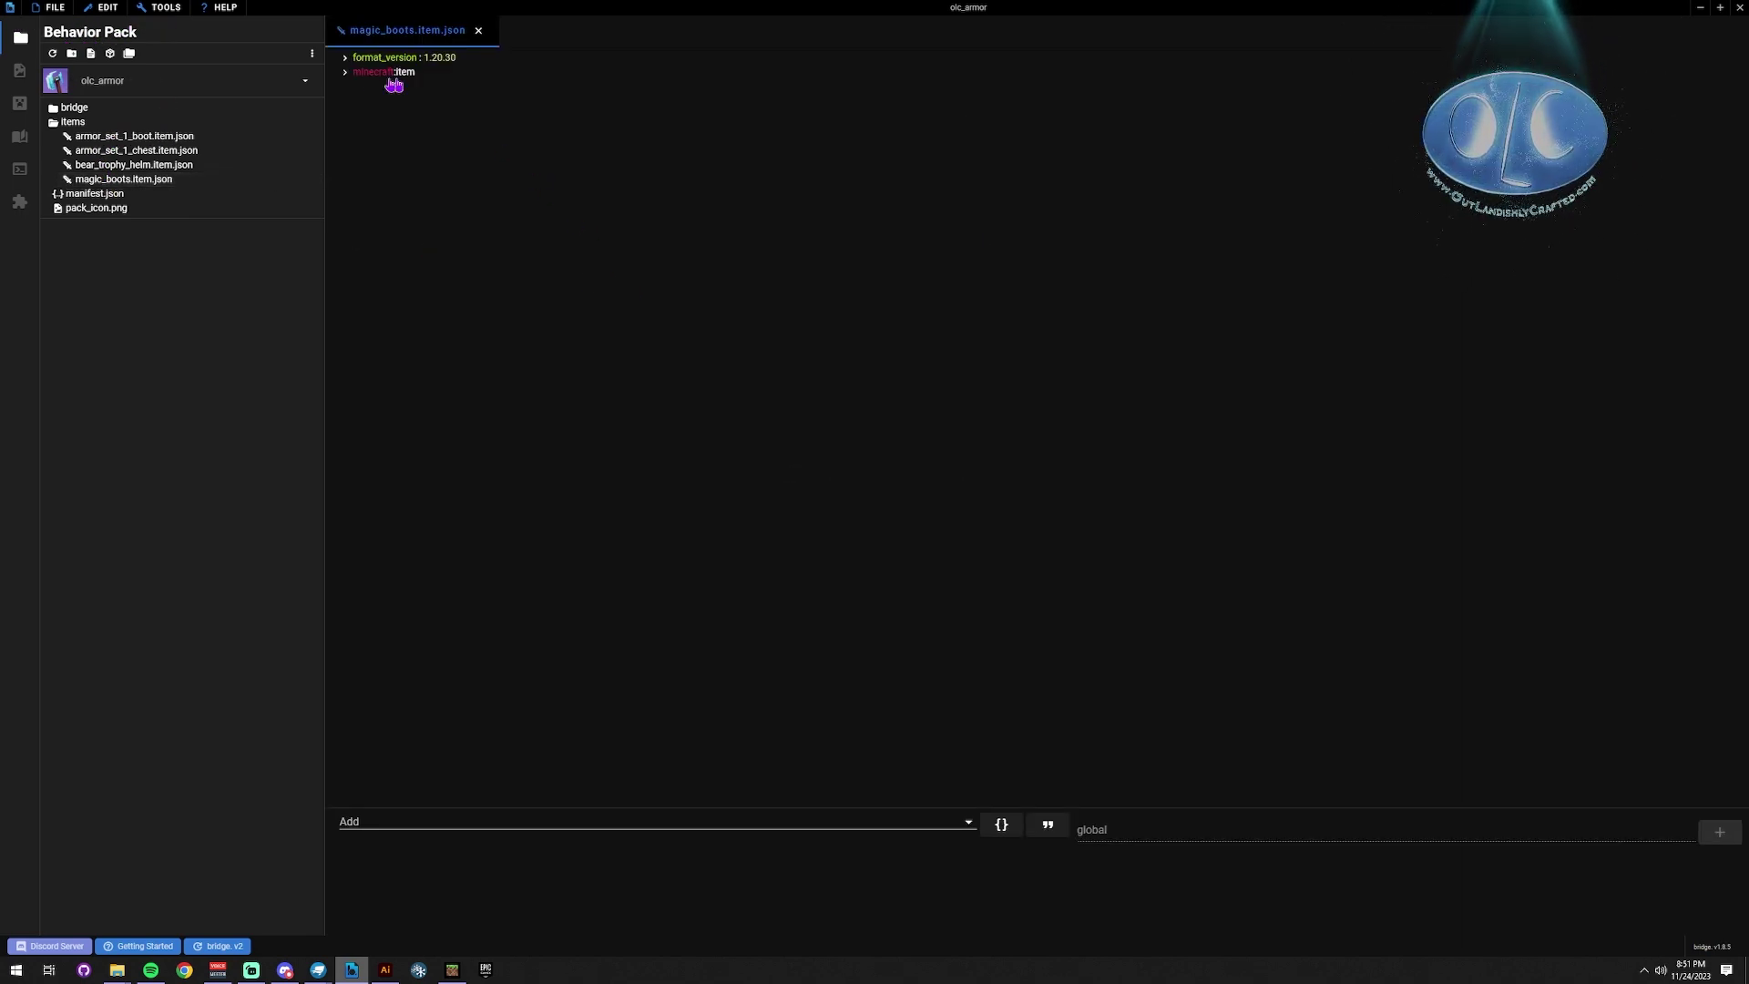
left_click(358, 100)
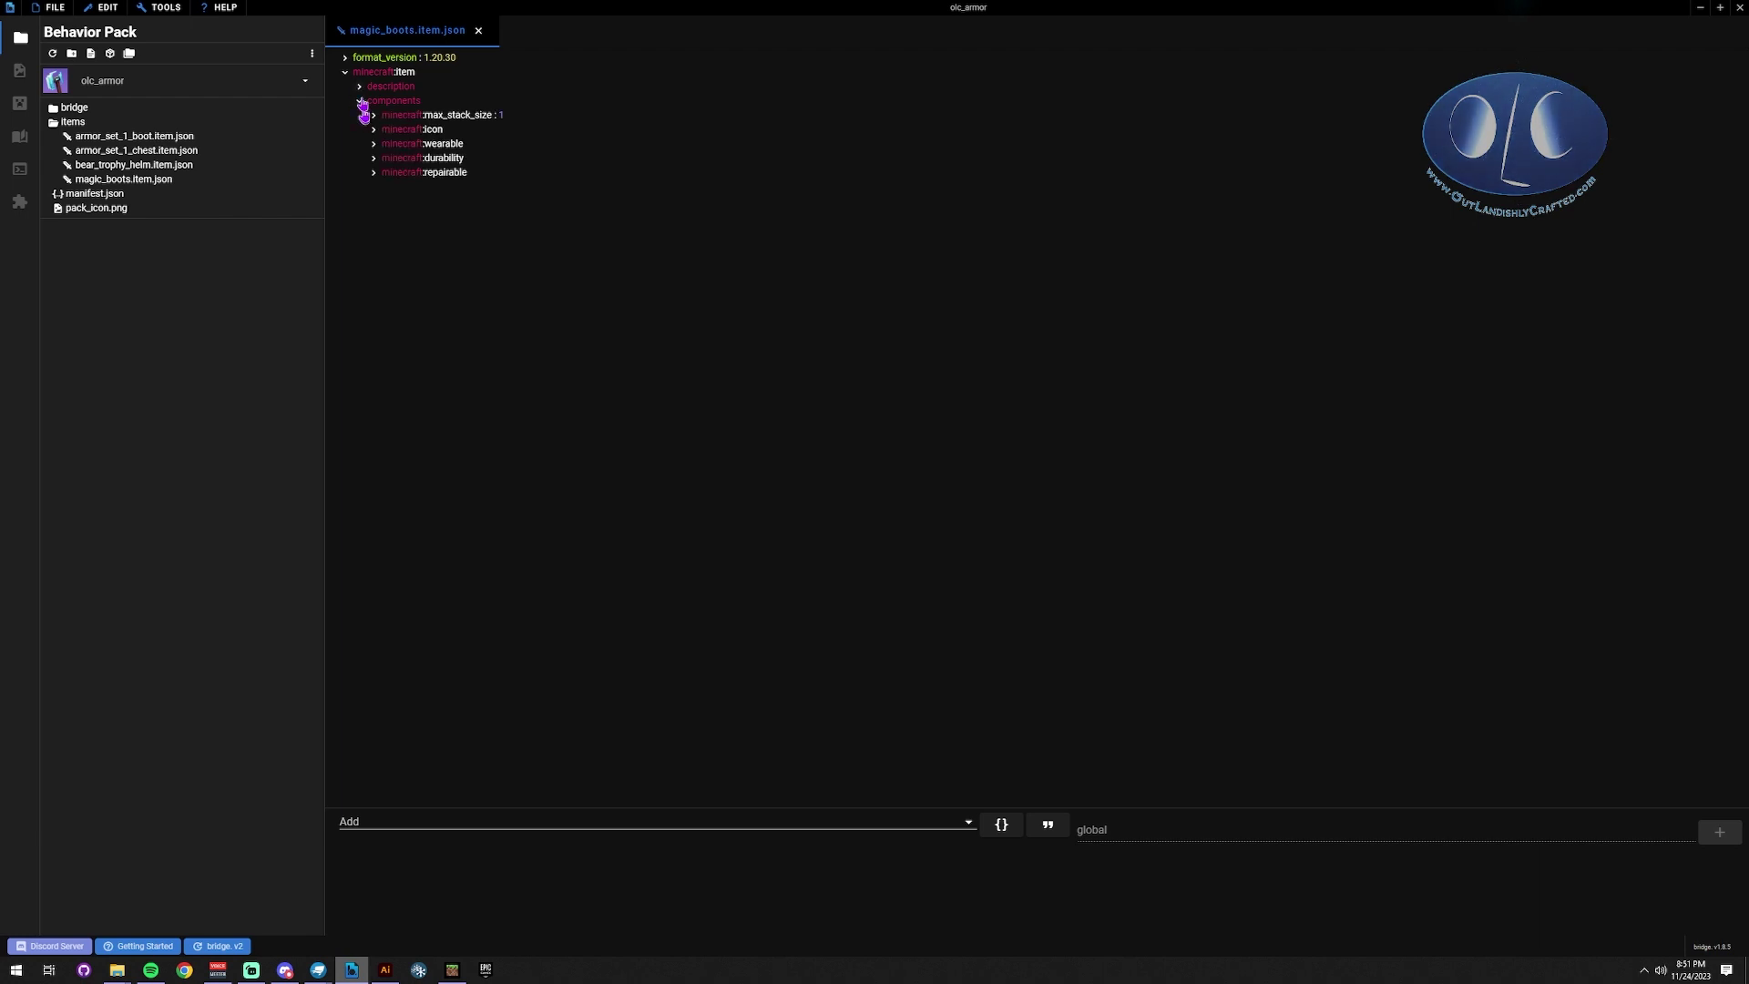
left_click(359, 85)
left_click(445, 114)
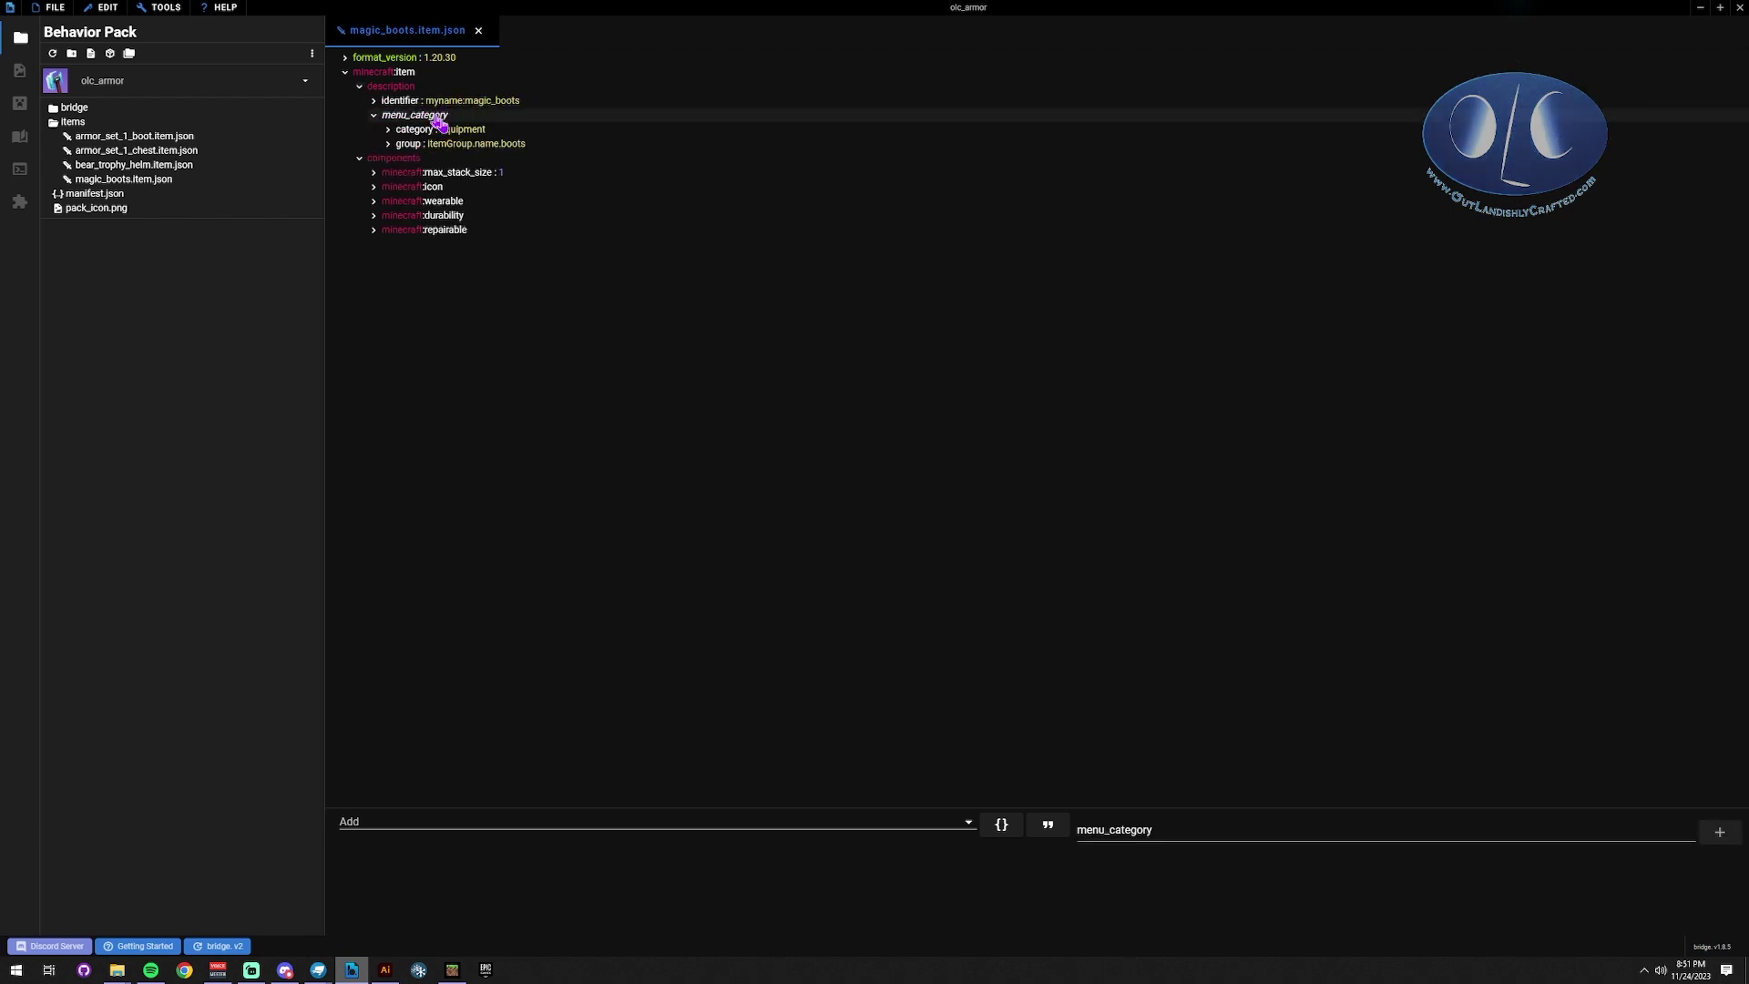
left_click(374, 229)
left_click(373, 215)
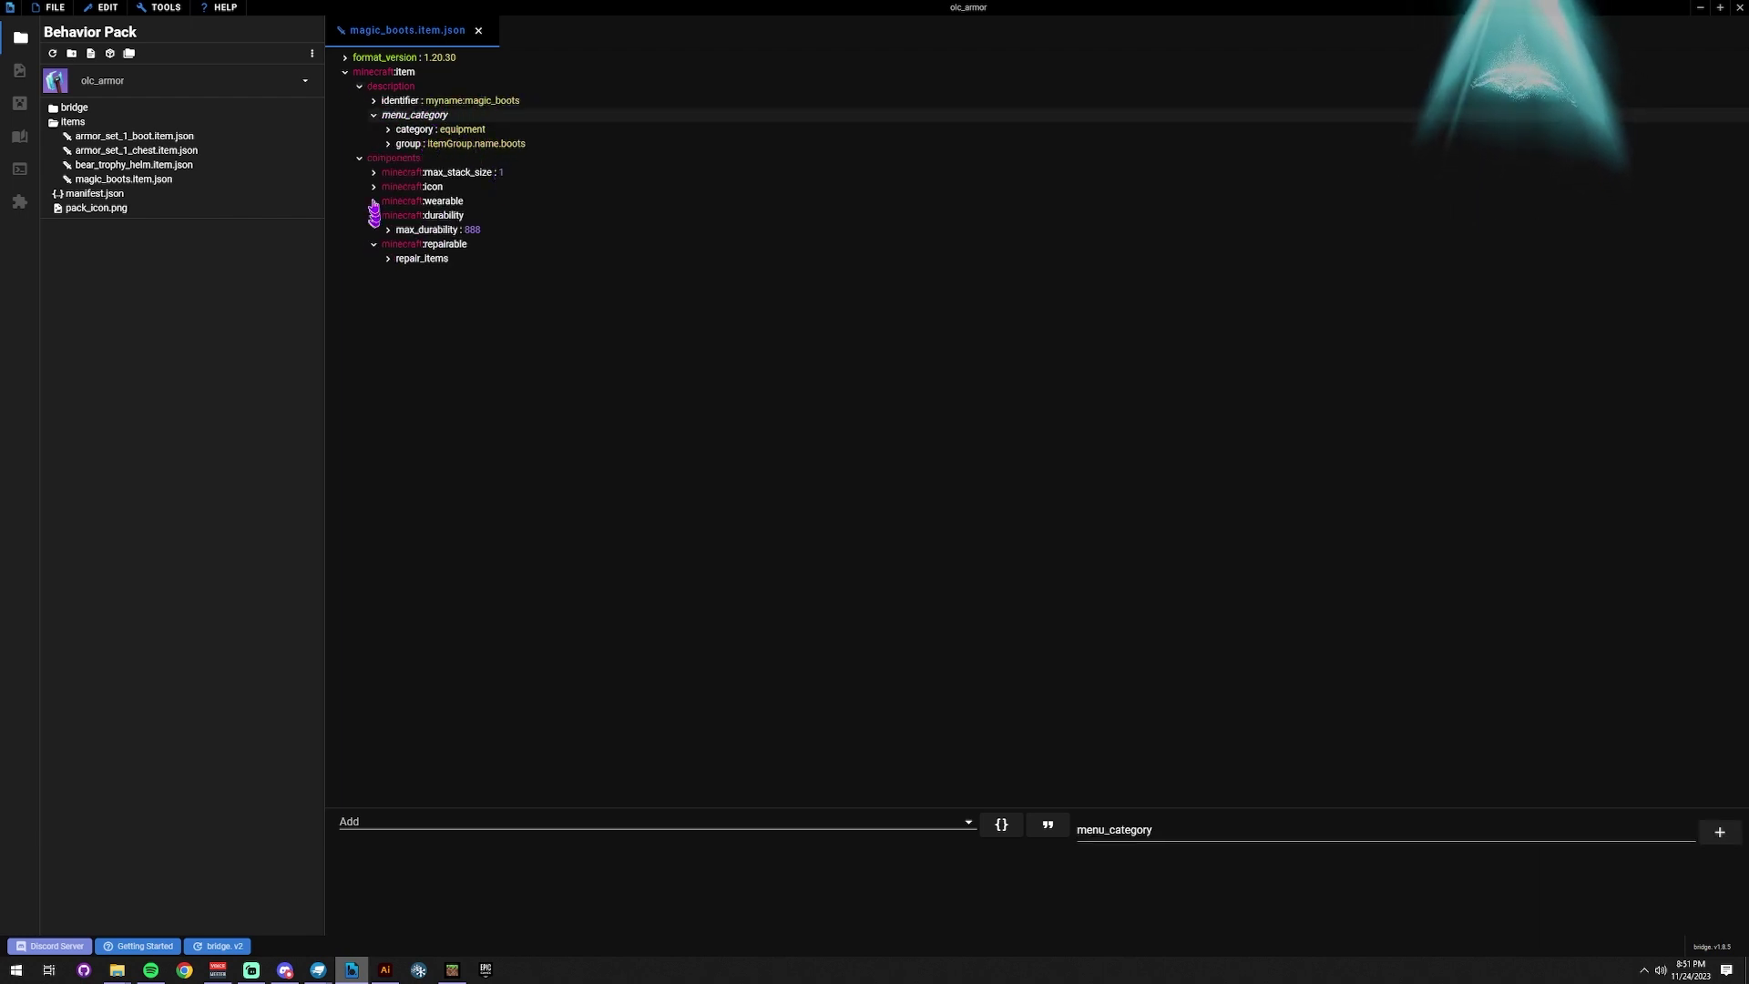
left_click(374, 201)
left_click(374, 187)
left_click(373, 172)
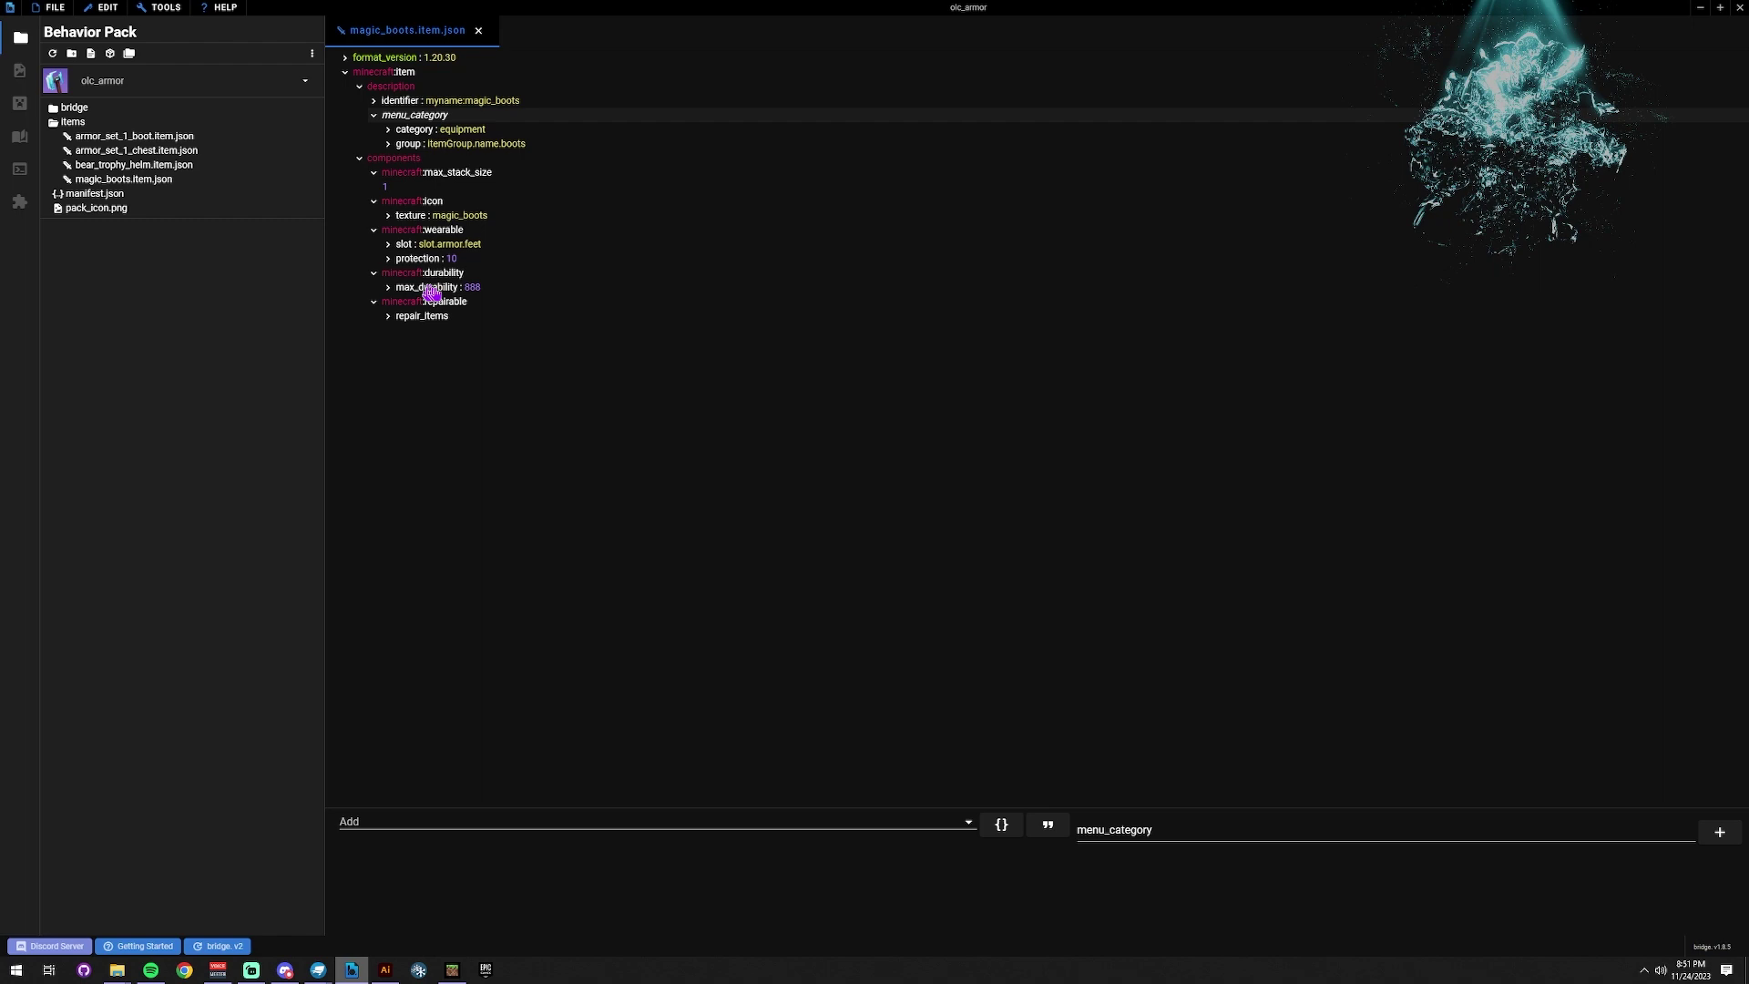
left_click(410, 317)
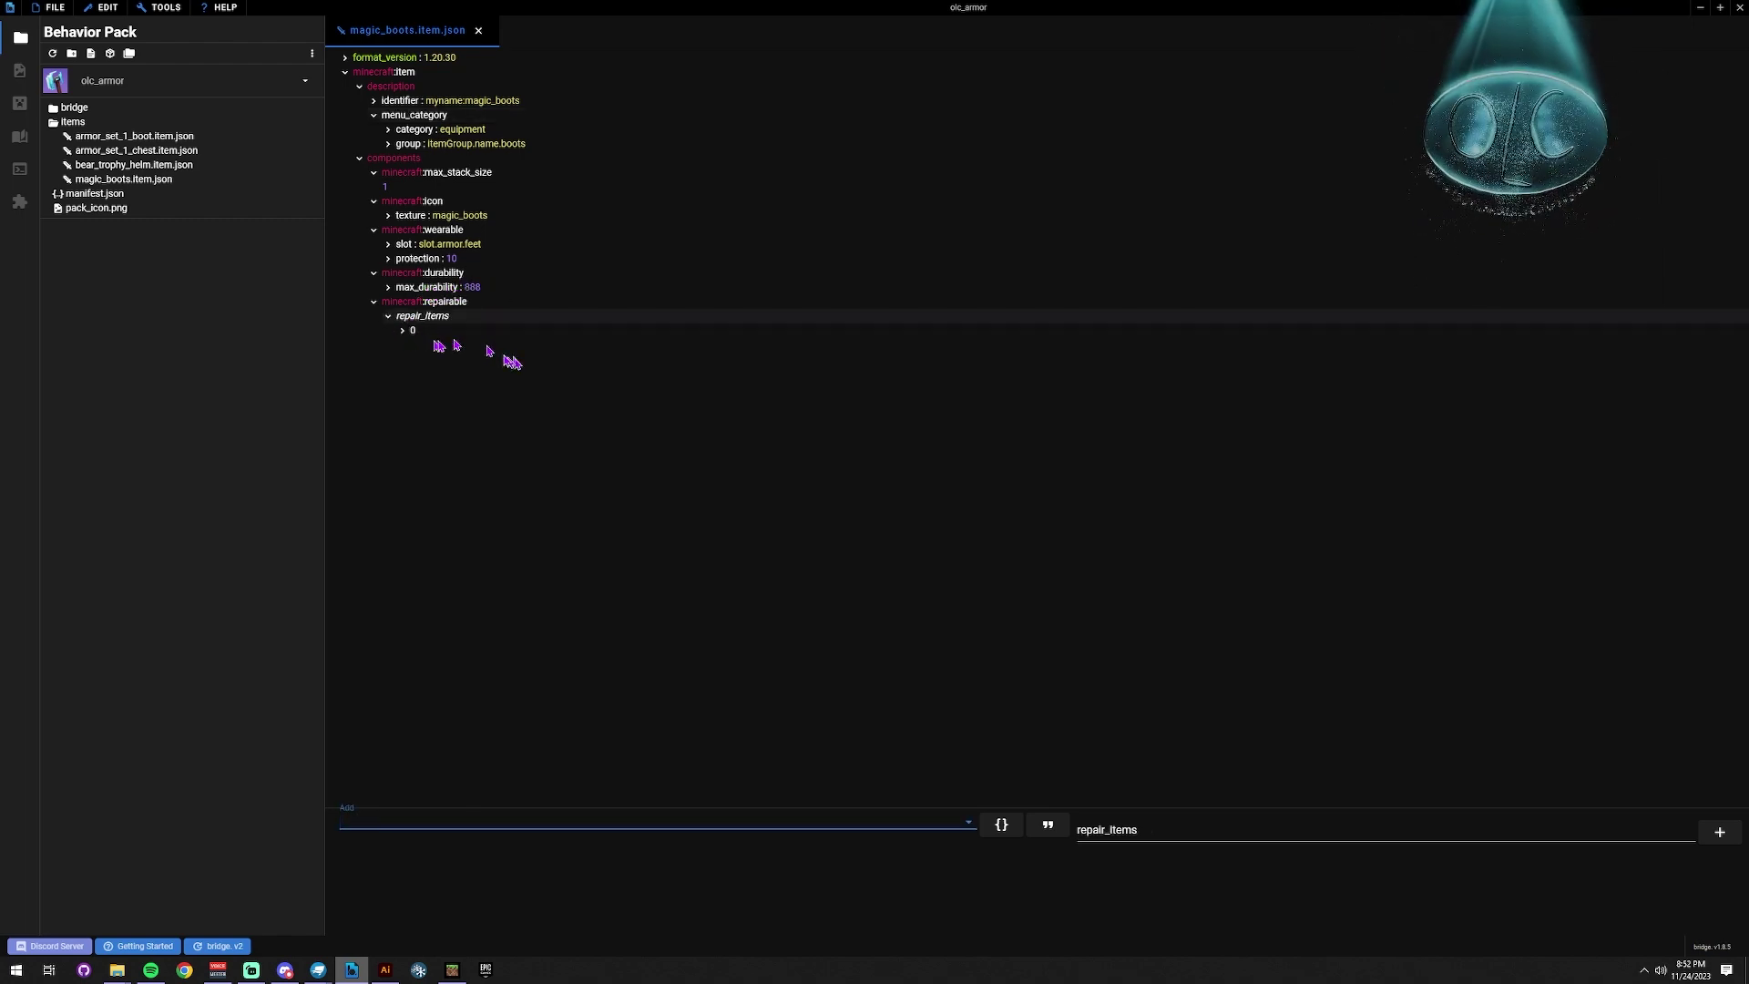
left_click(421, 333)
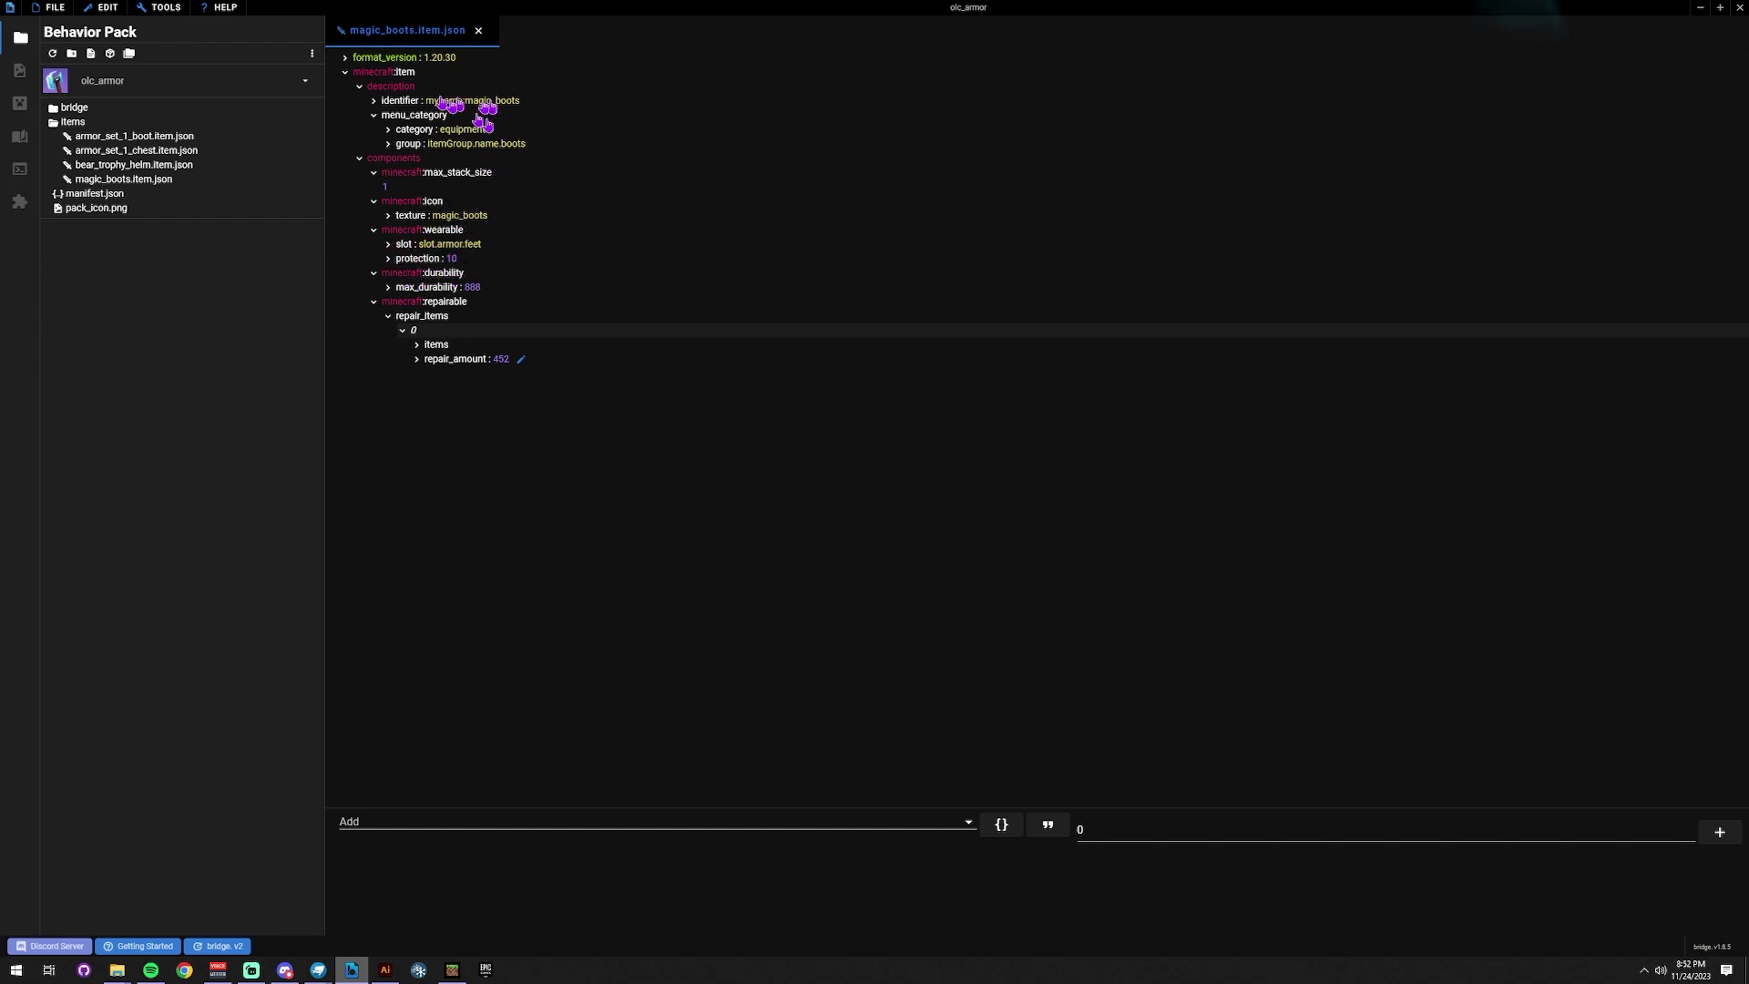
left_click(478, 30)
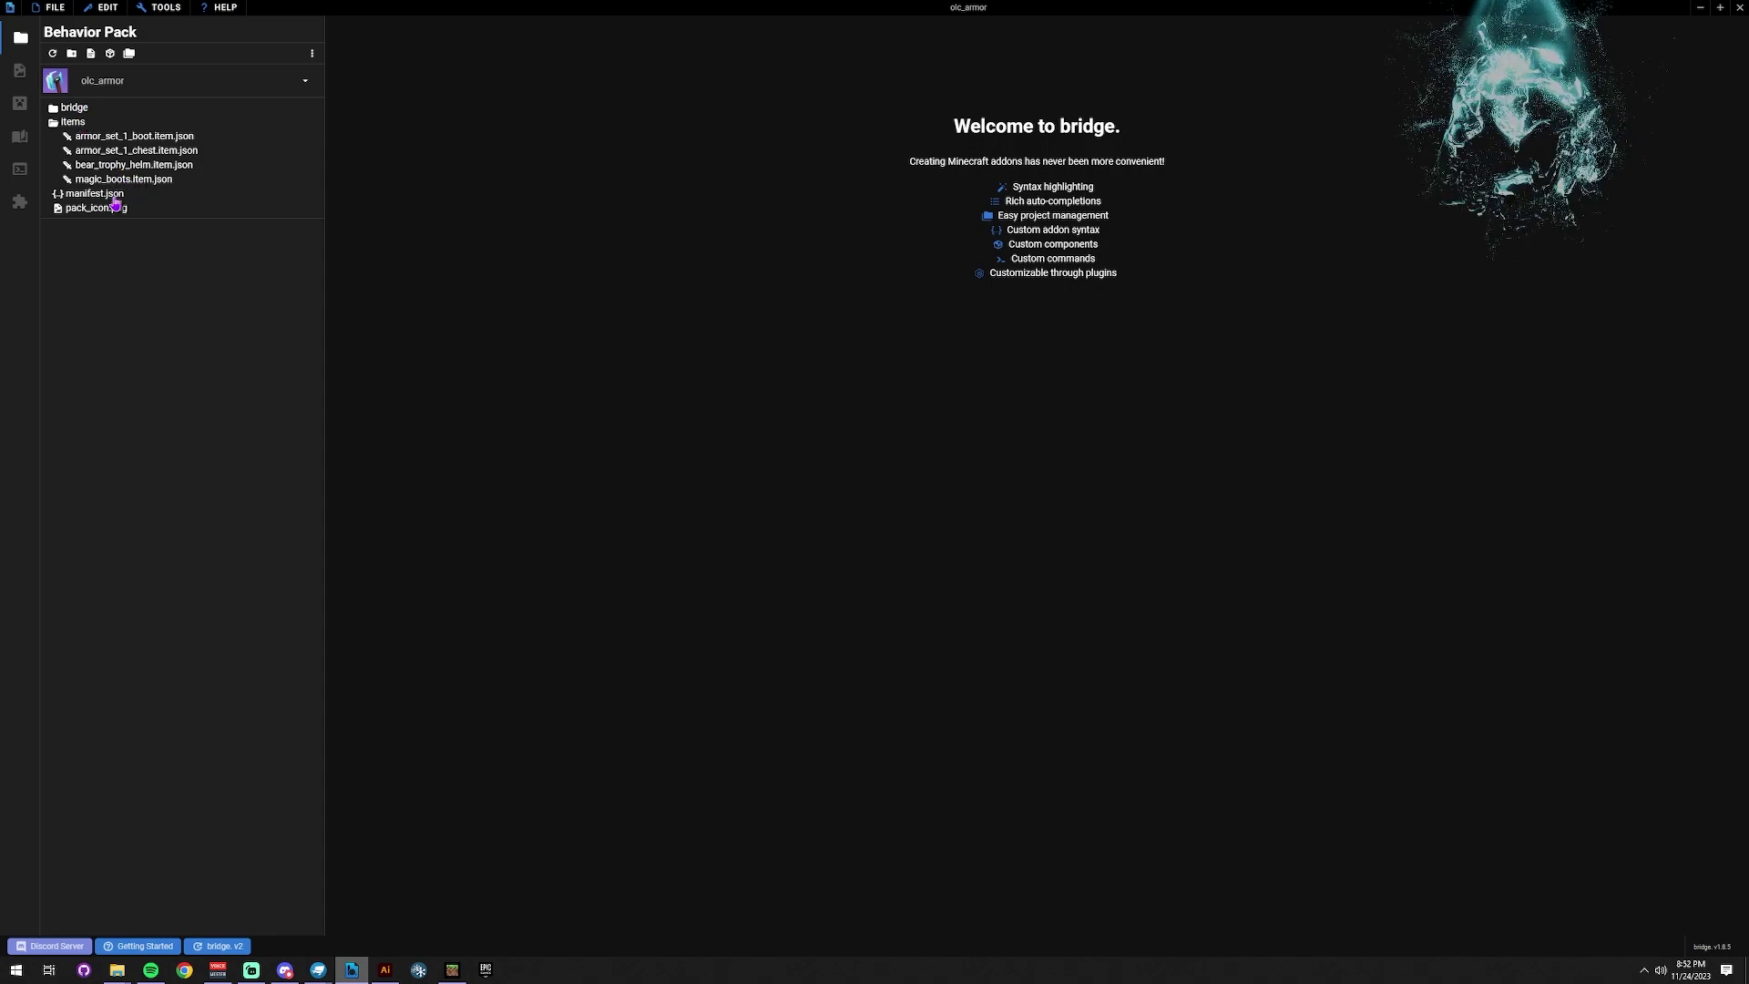
- Open magic_boots.attachable.json and expand its geometry, texture, material and render-controller entries
left_click(20, 70)
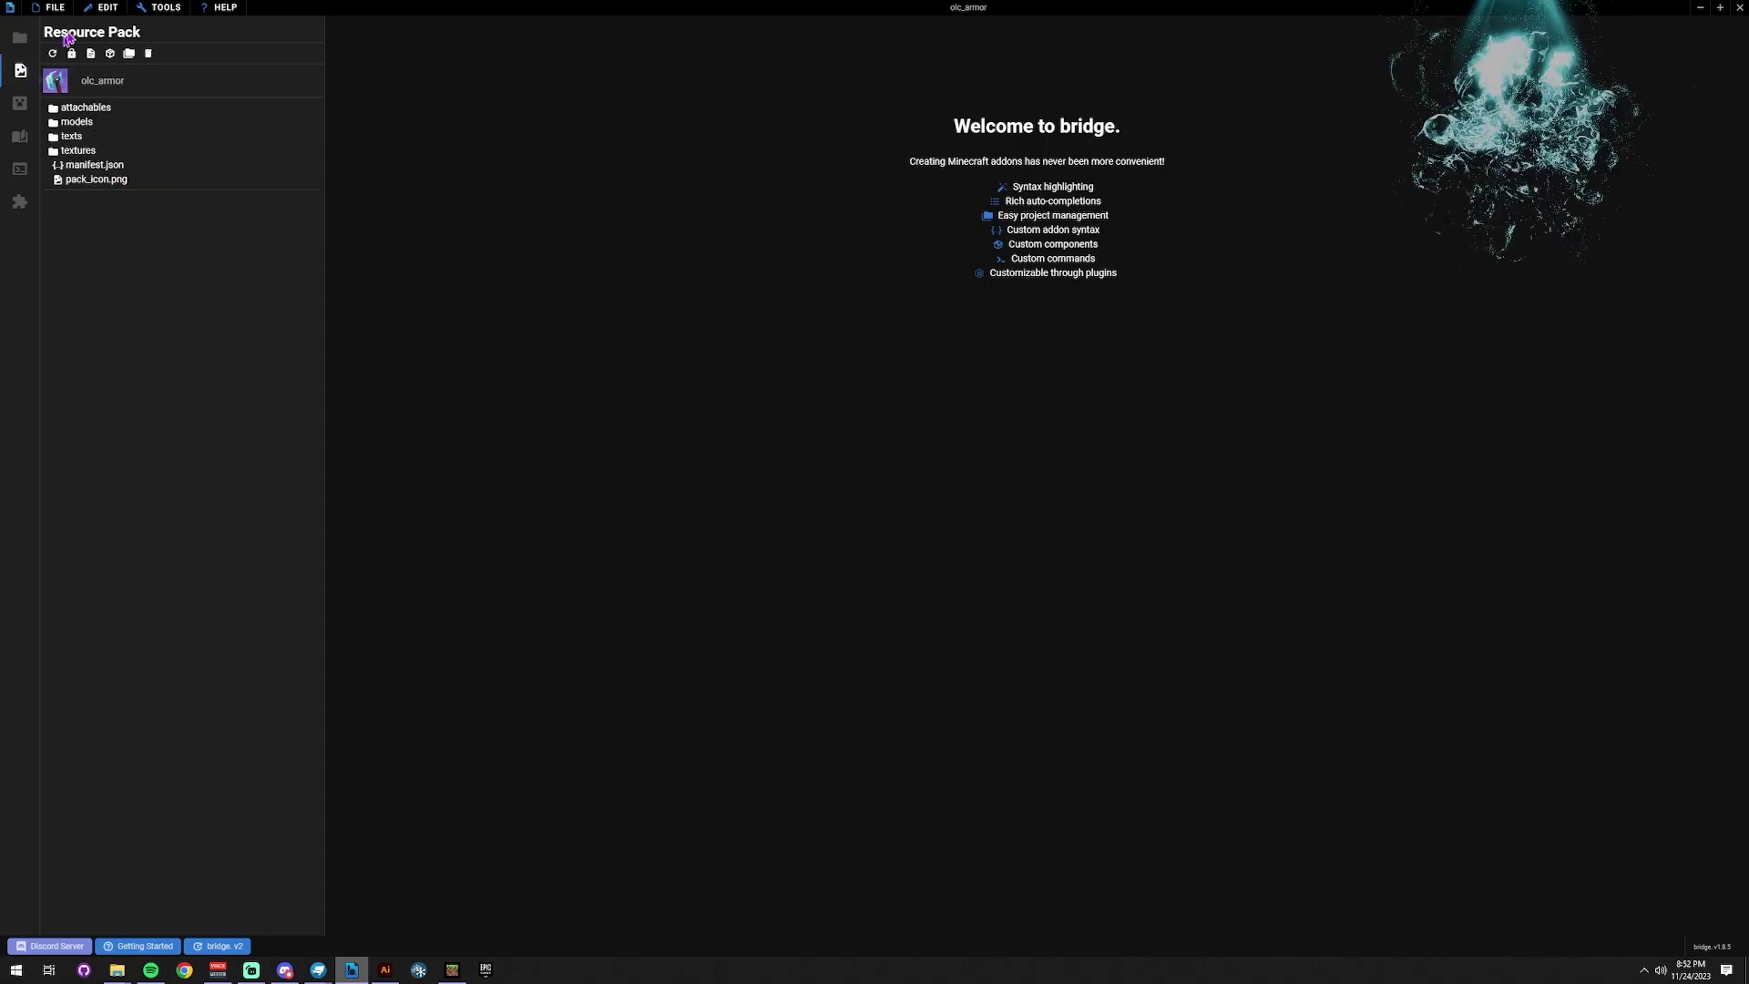
left_click(114, 108)
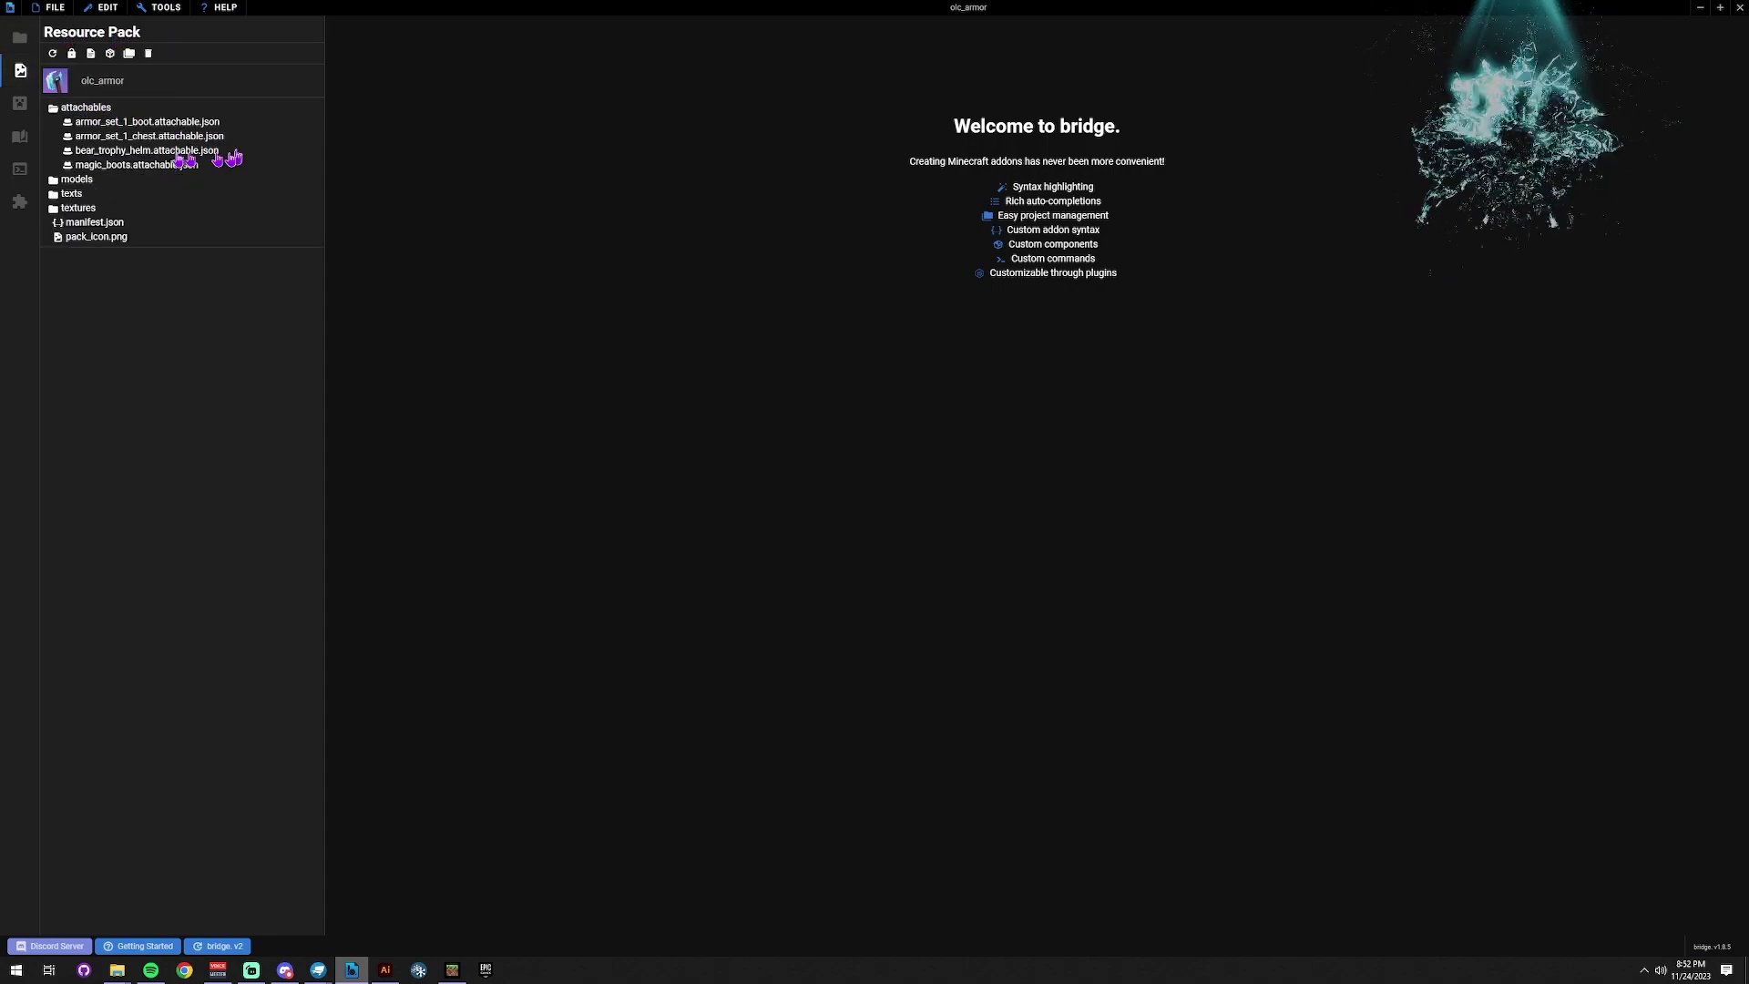
left_click(109, 165)
left_click(402, 74)
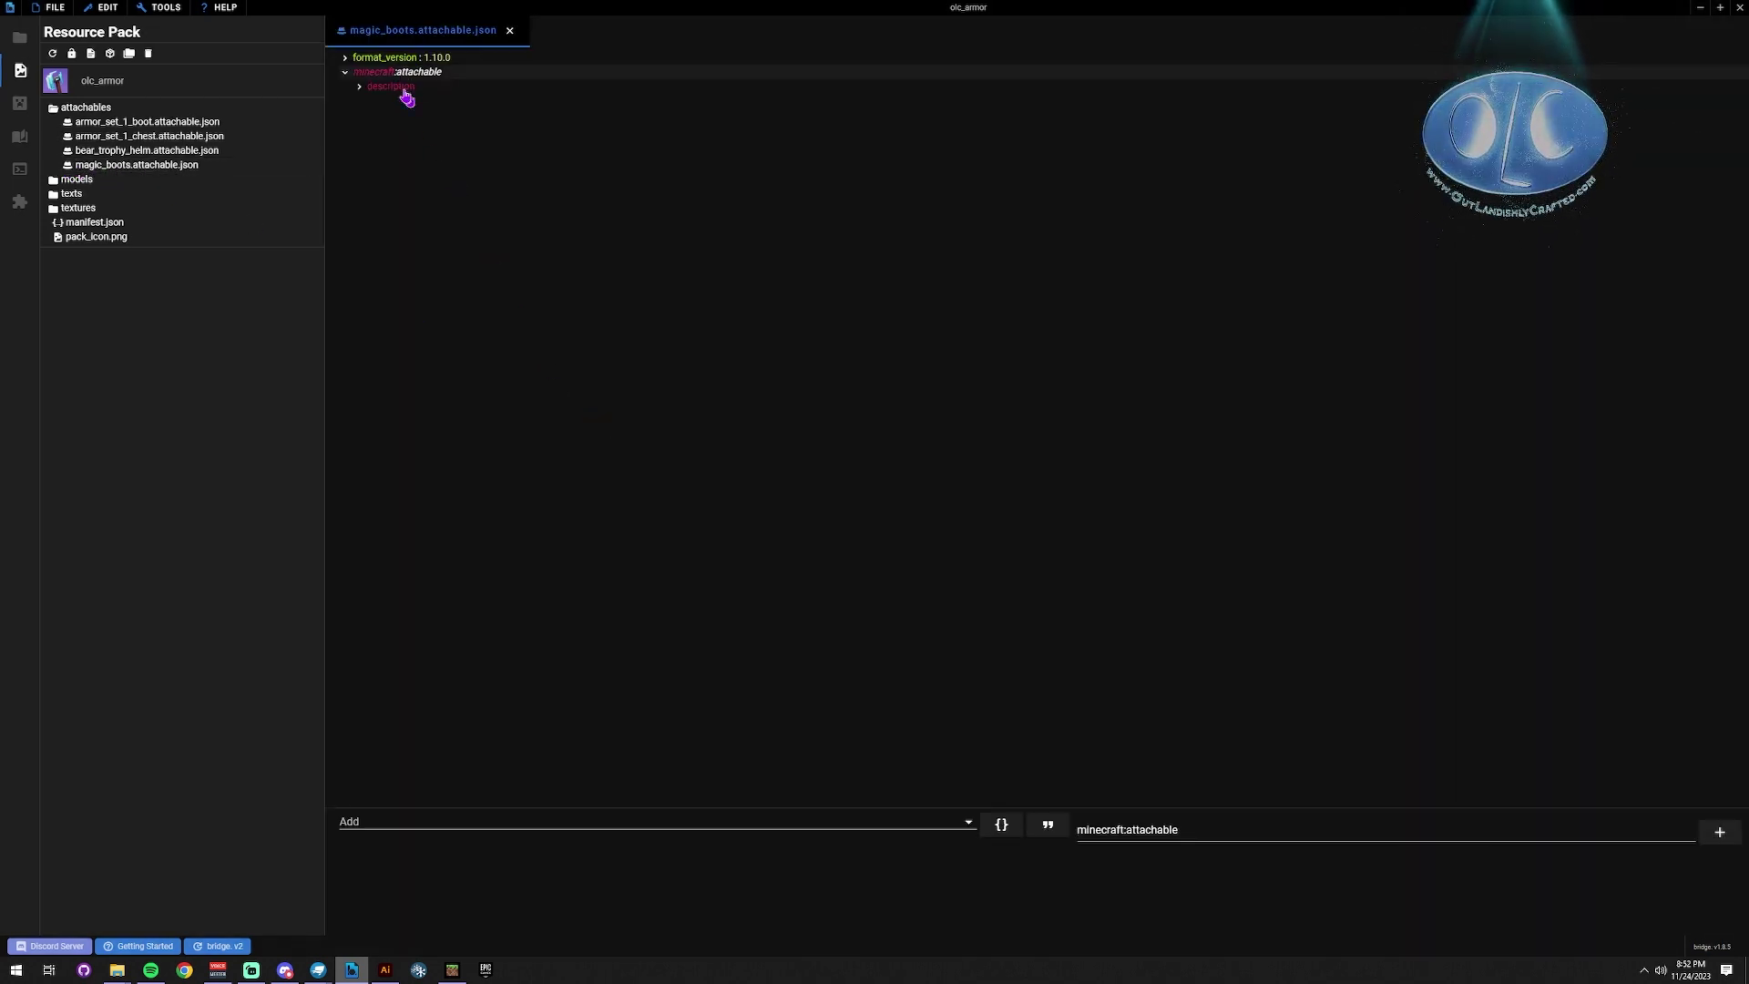
left_click(401, 87)
left_click(404, 159)
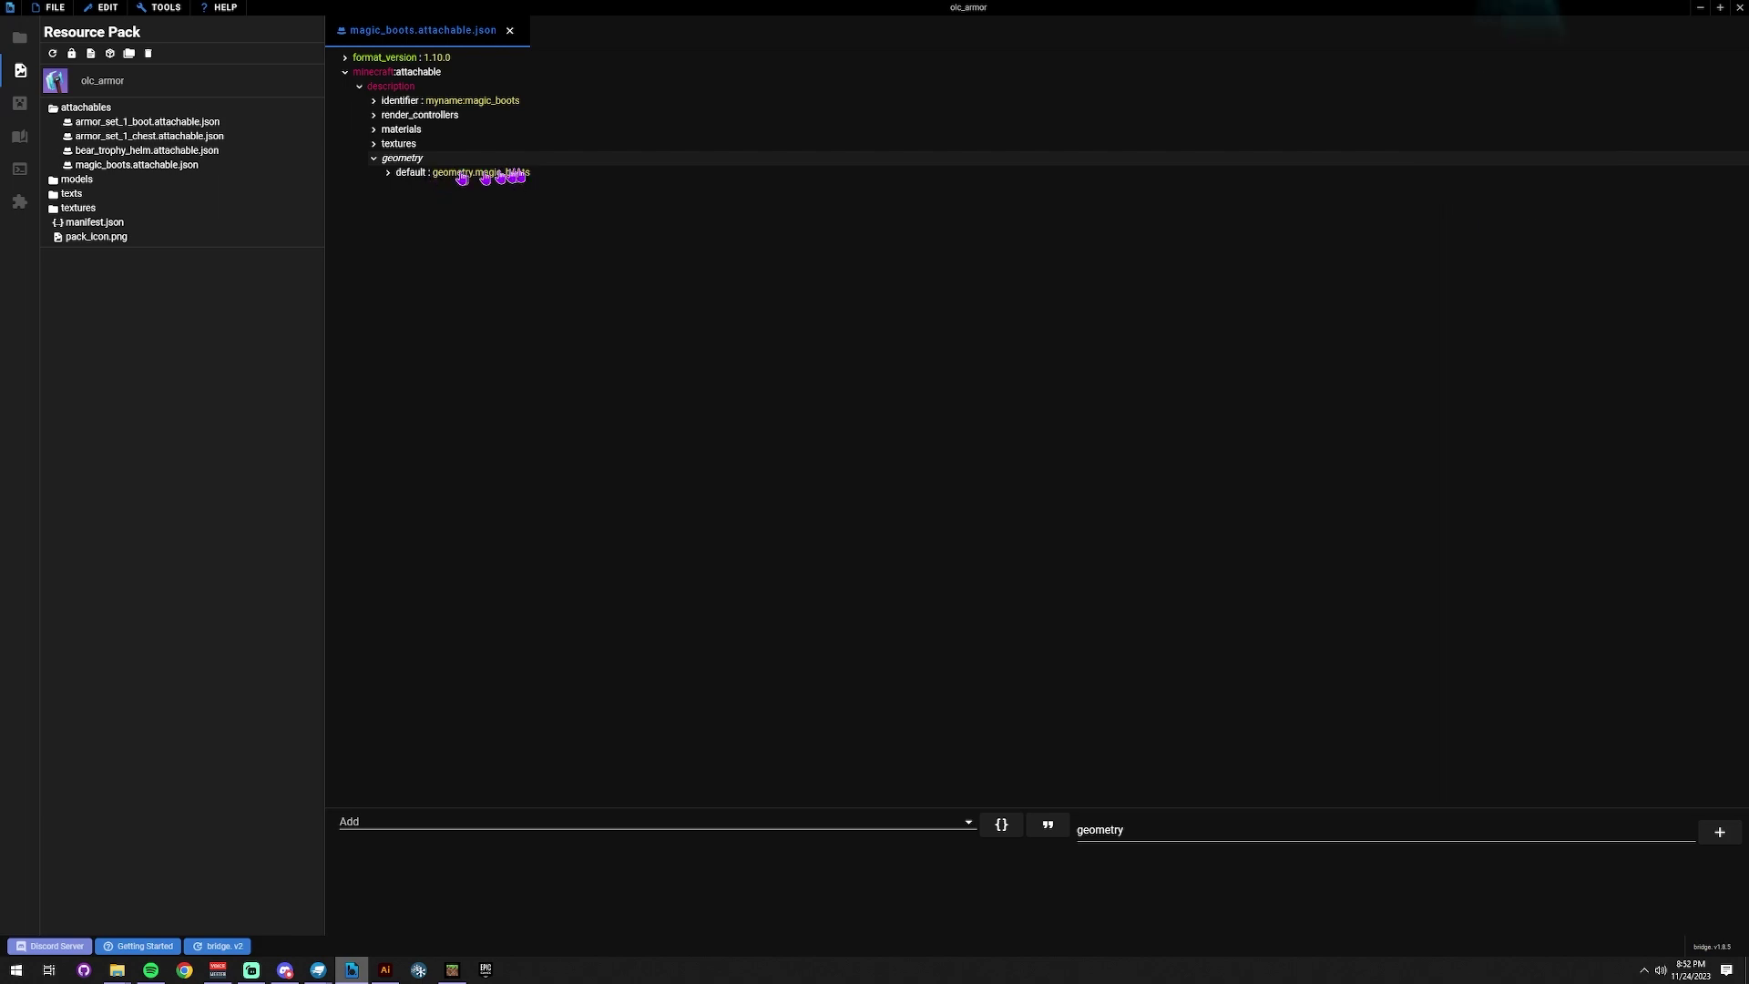
left_click(400, 144)
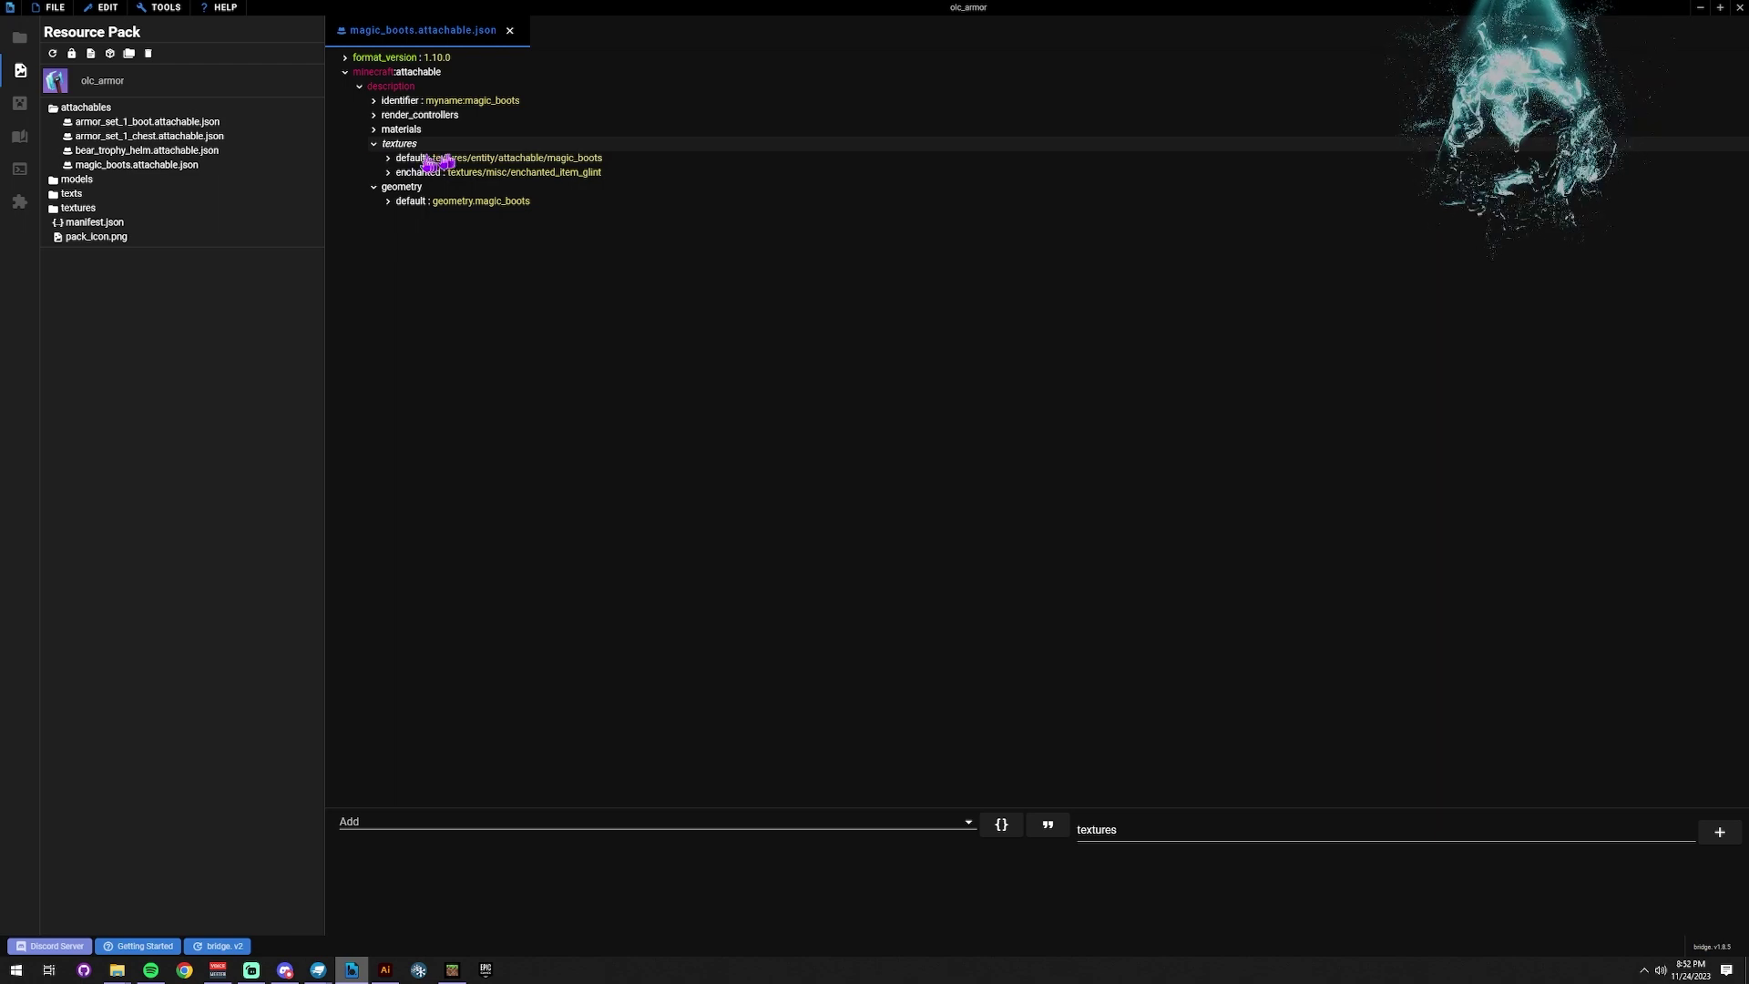
left_click(408, 131)
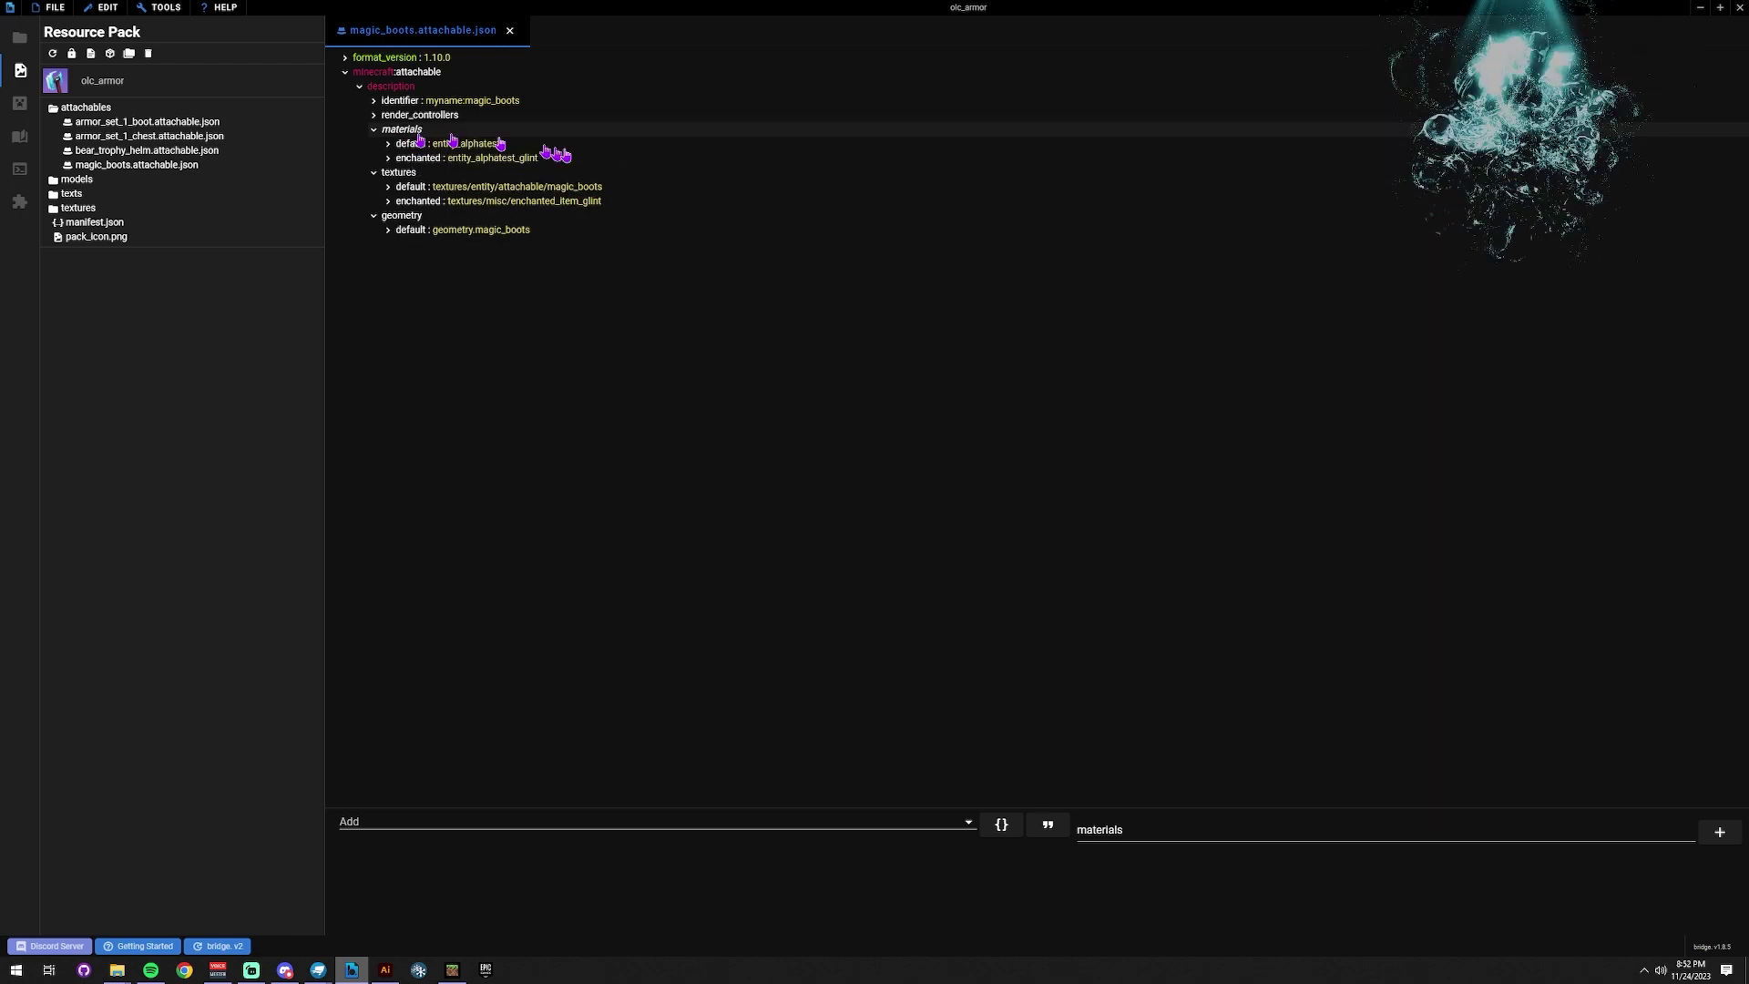
left_click(418, 115)
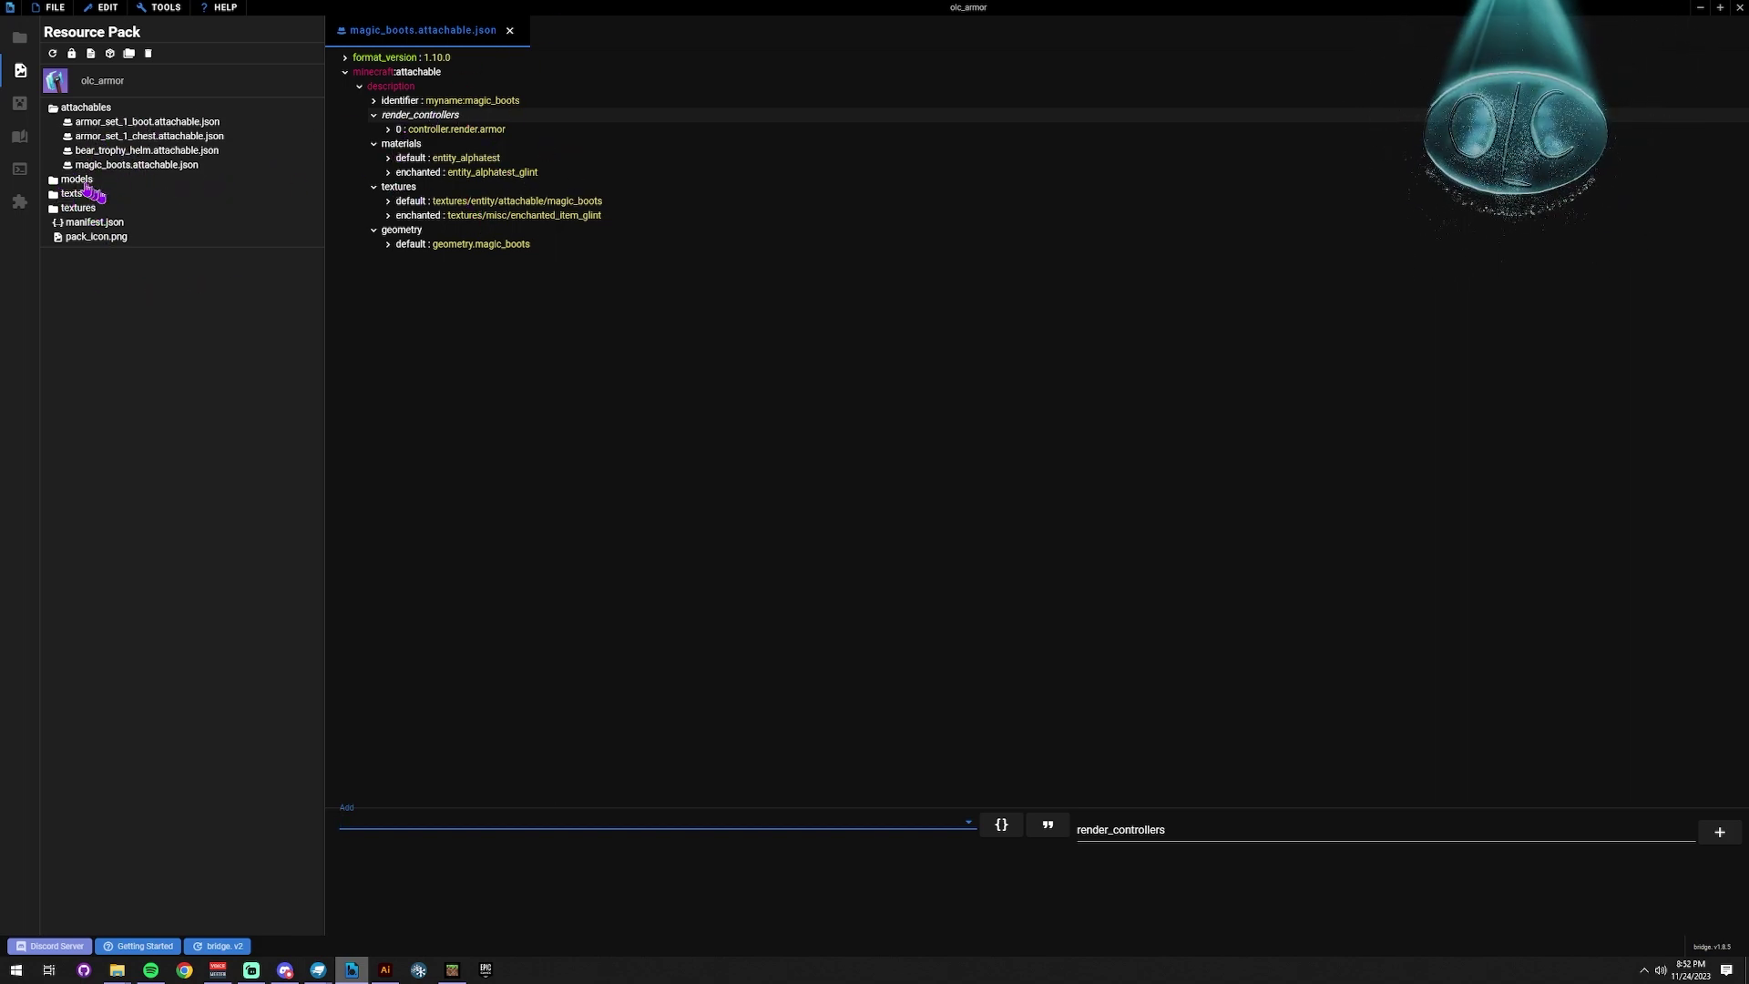
- Browse the models and textures folders, then close the attachable and return to the Behavior Pack
left_click(81, 181)
left_click(81, 194)
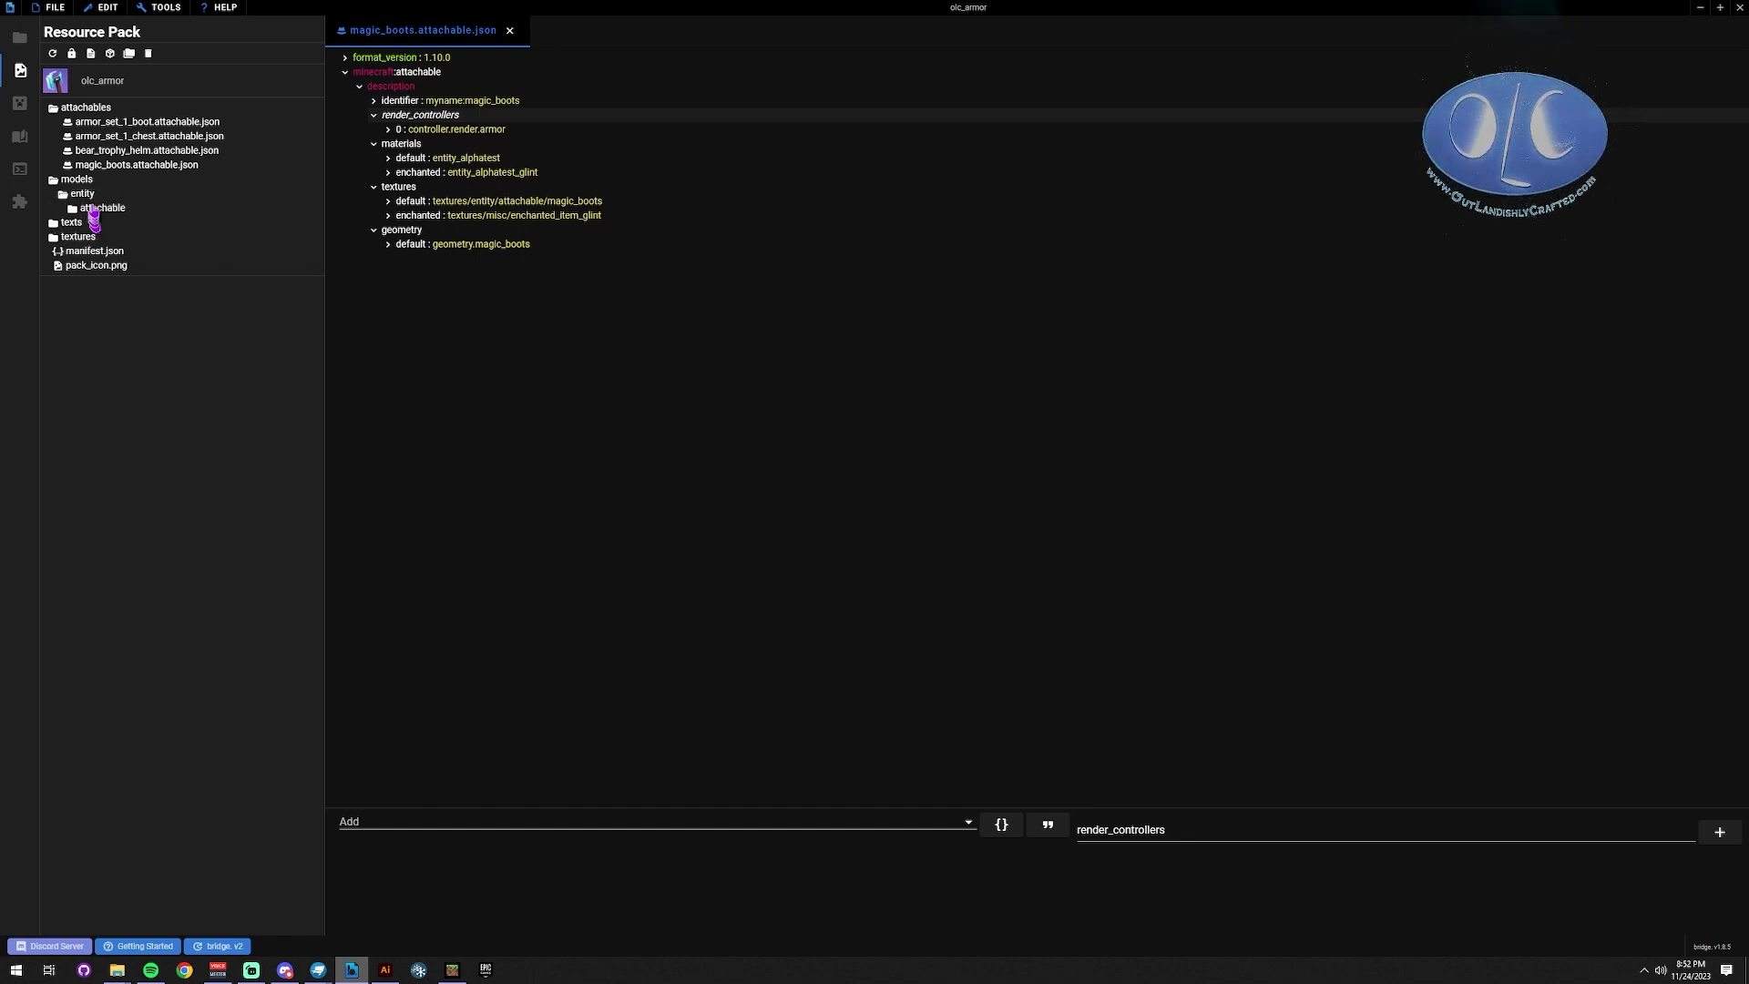
left_click(95, 209)
left_click(80, 296)
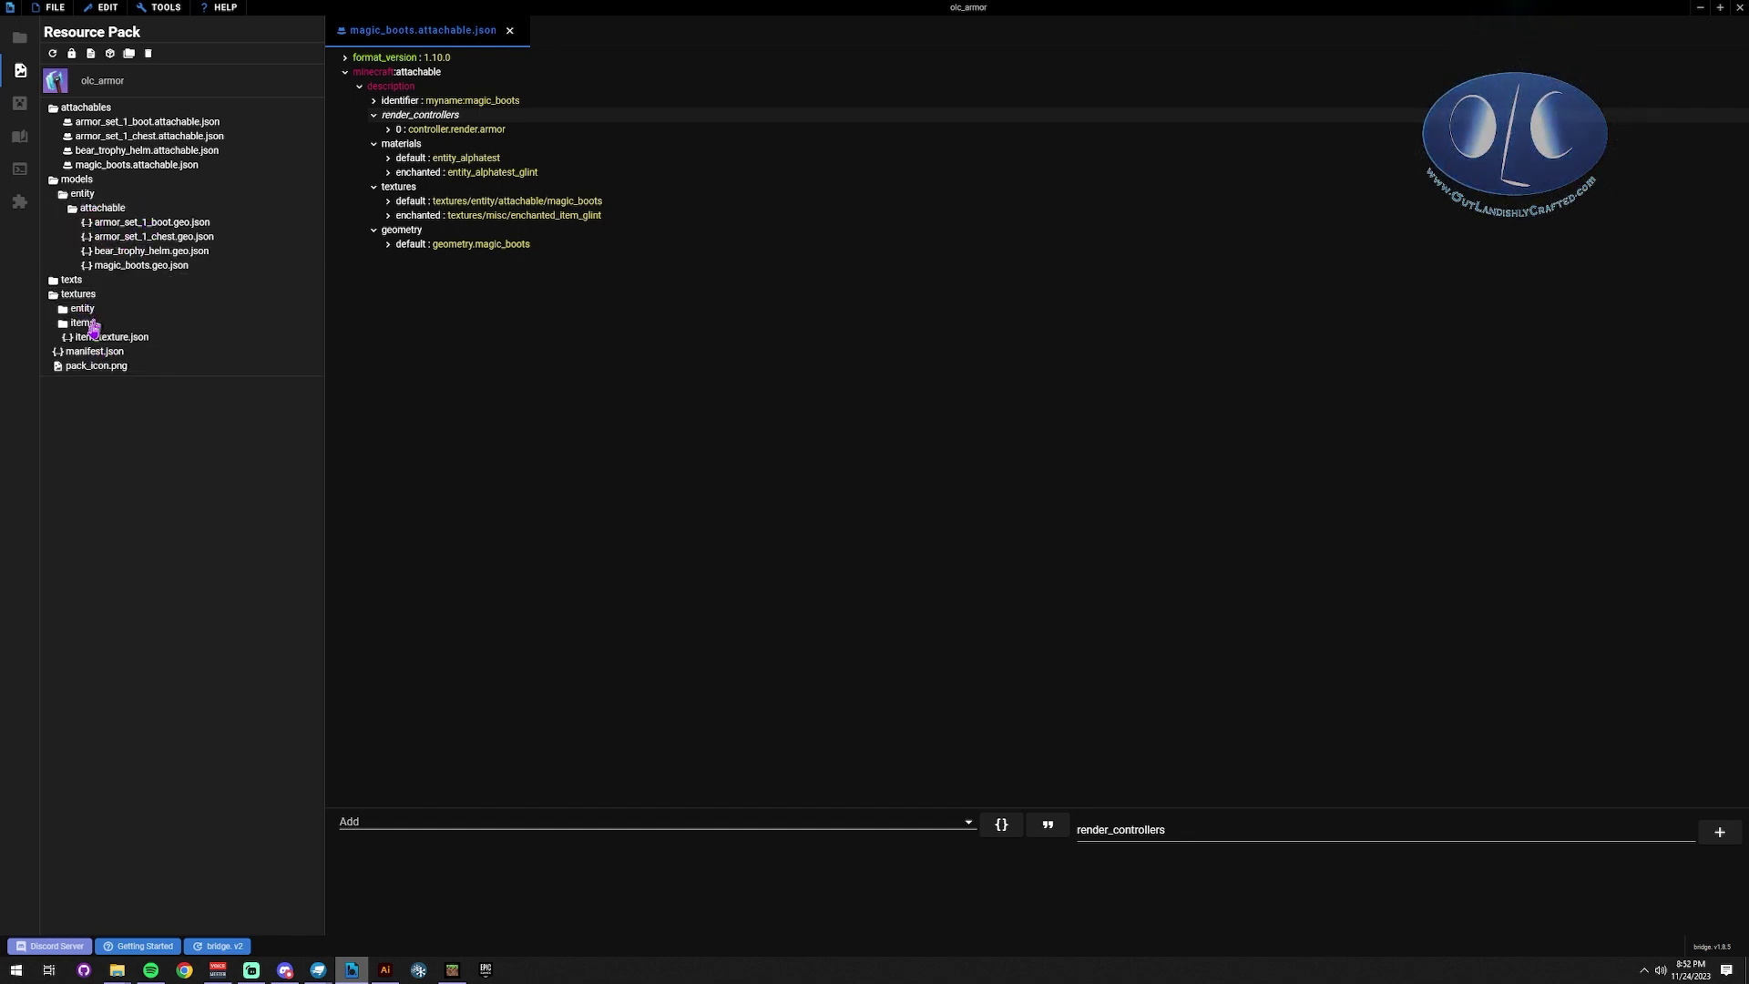
left_click(93, 325)
left_click(84, 310)
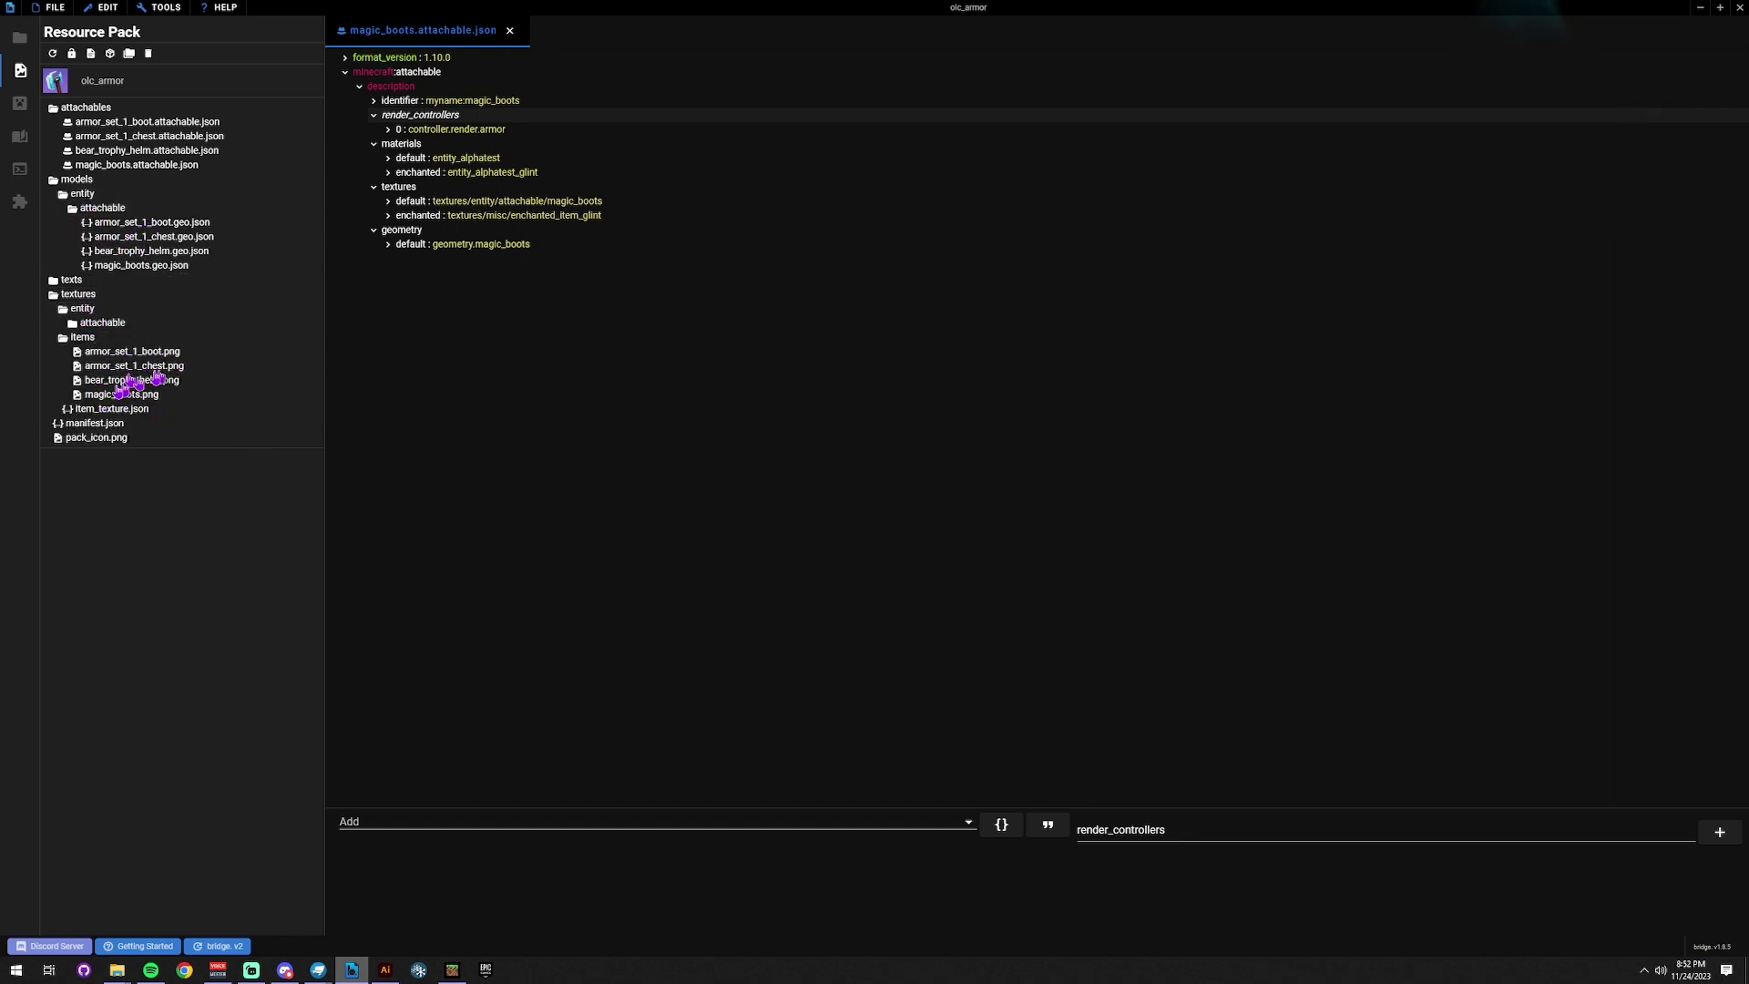
left_click(102, 323)
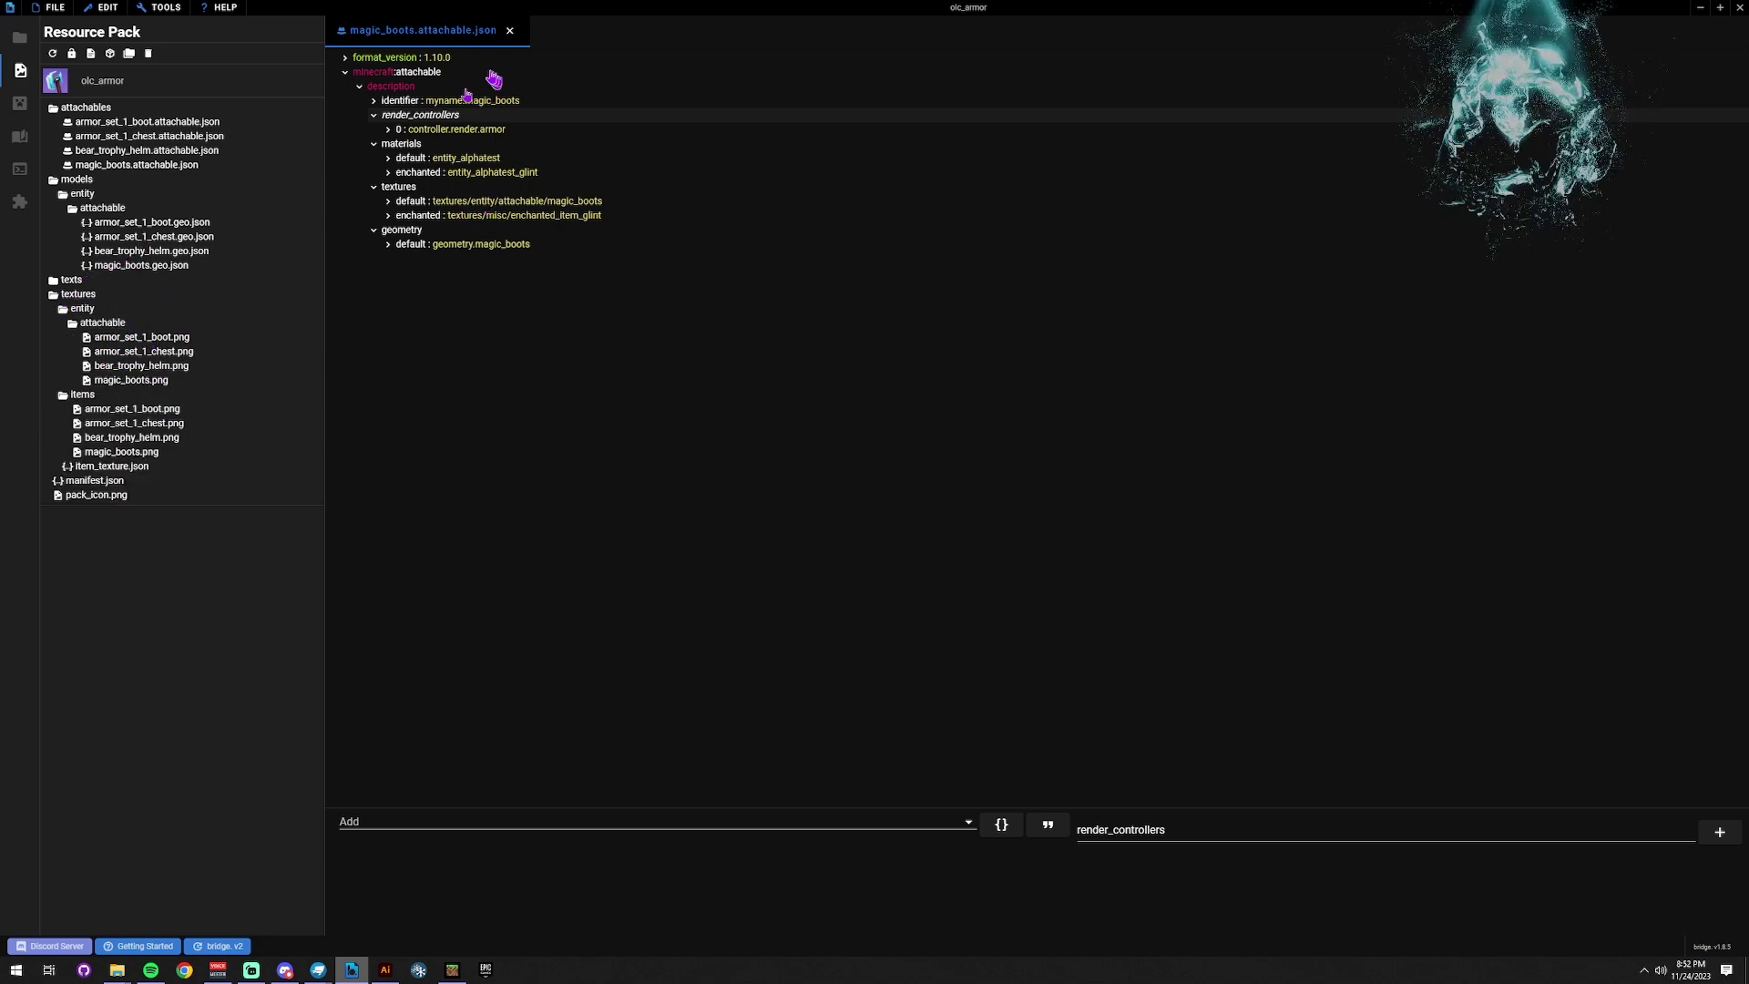
left_click(509, 31)
left_click(20, 37)
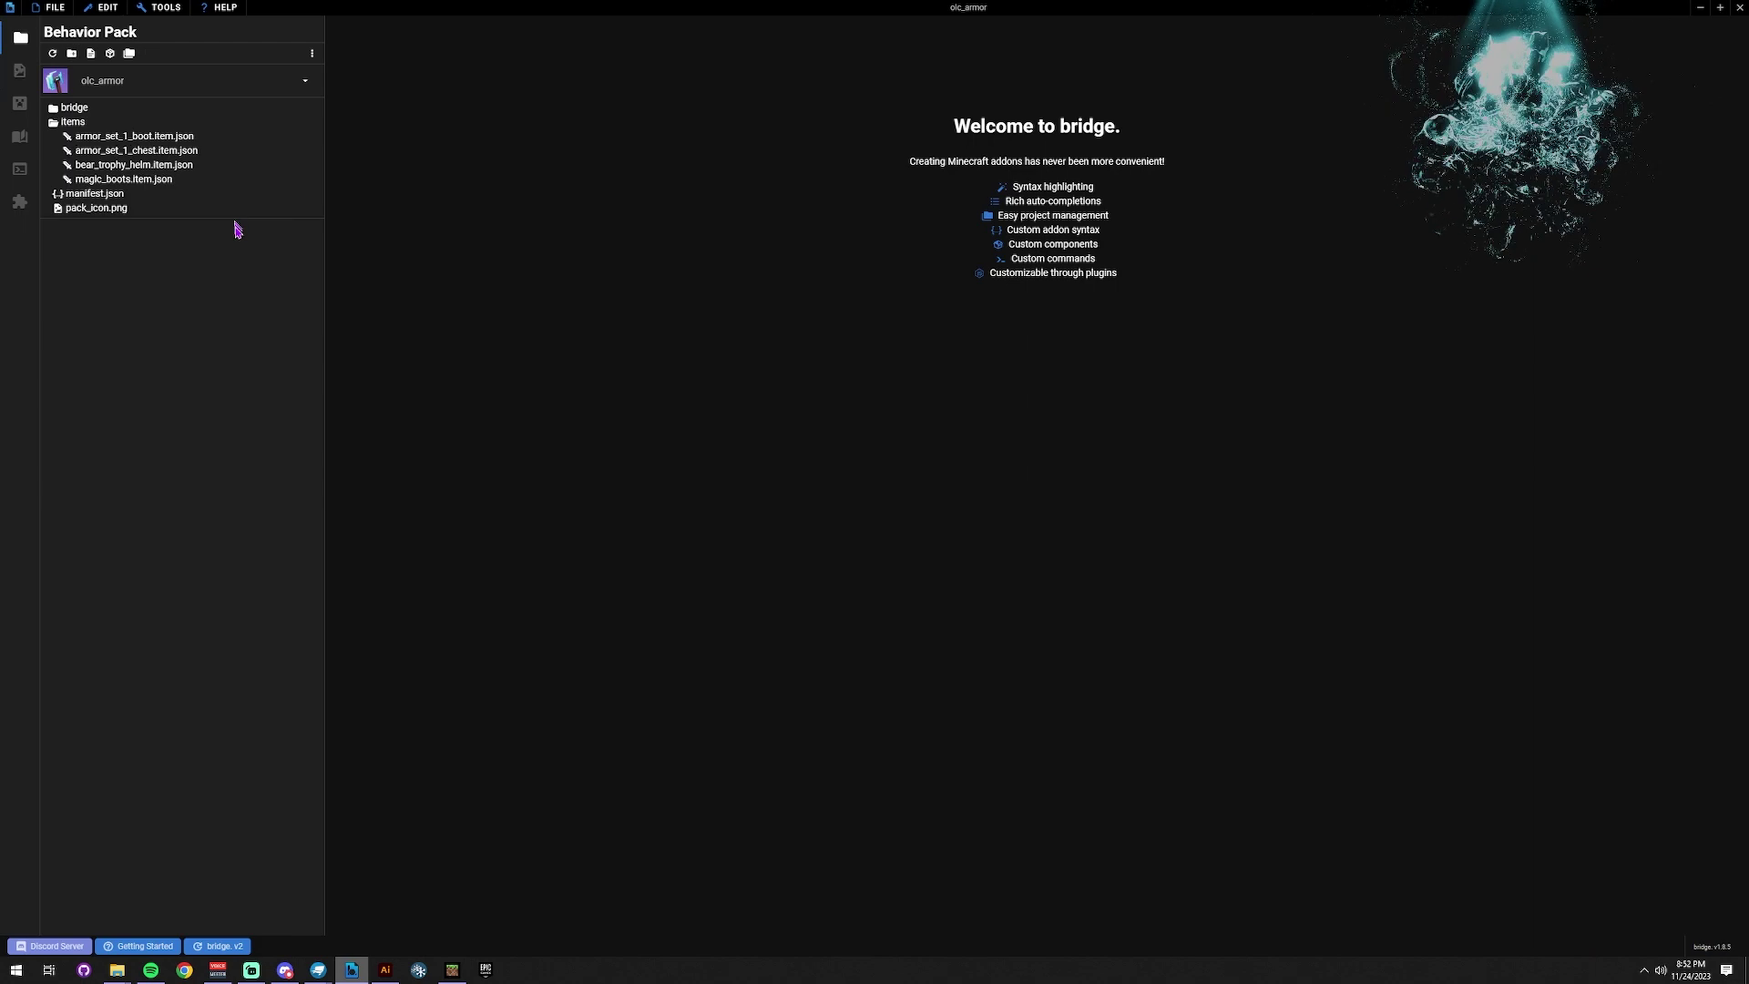
- Bring Minecraft to the front and check the equipped armour in the creative inventory
left_click(453, 969)
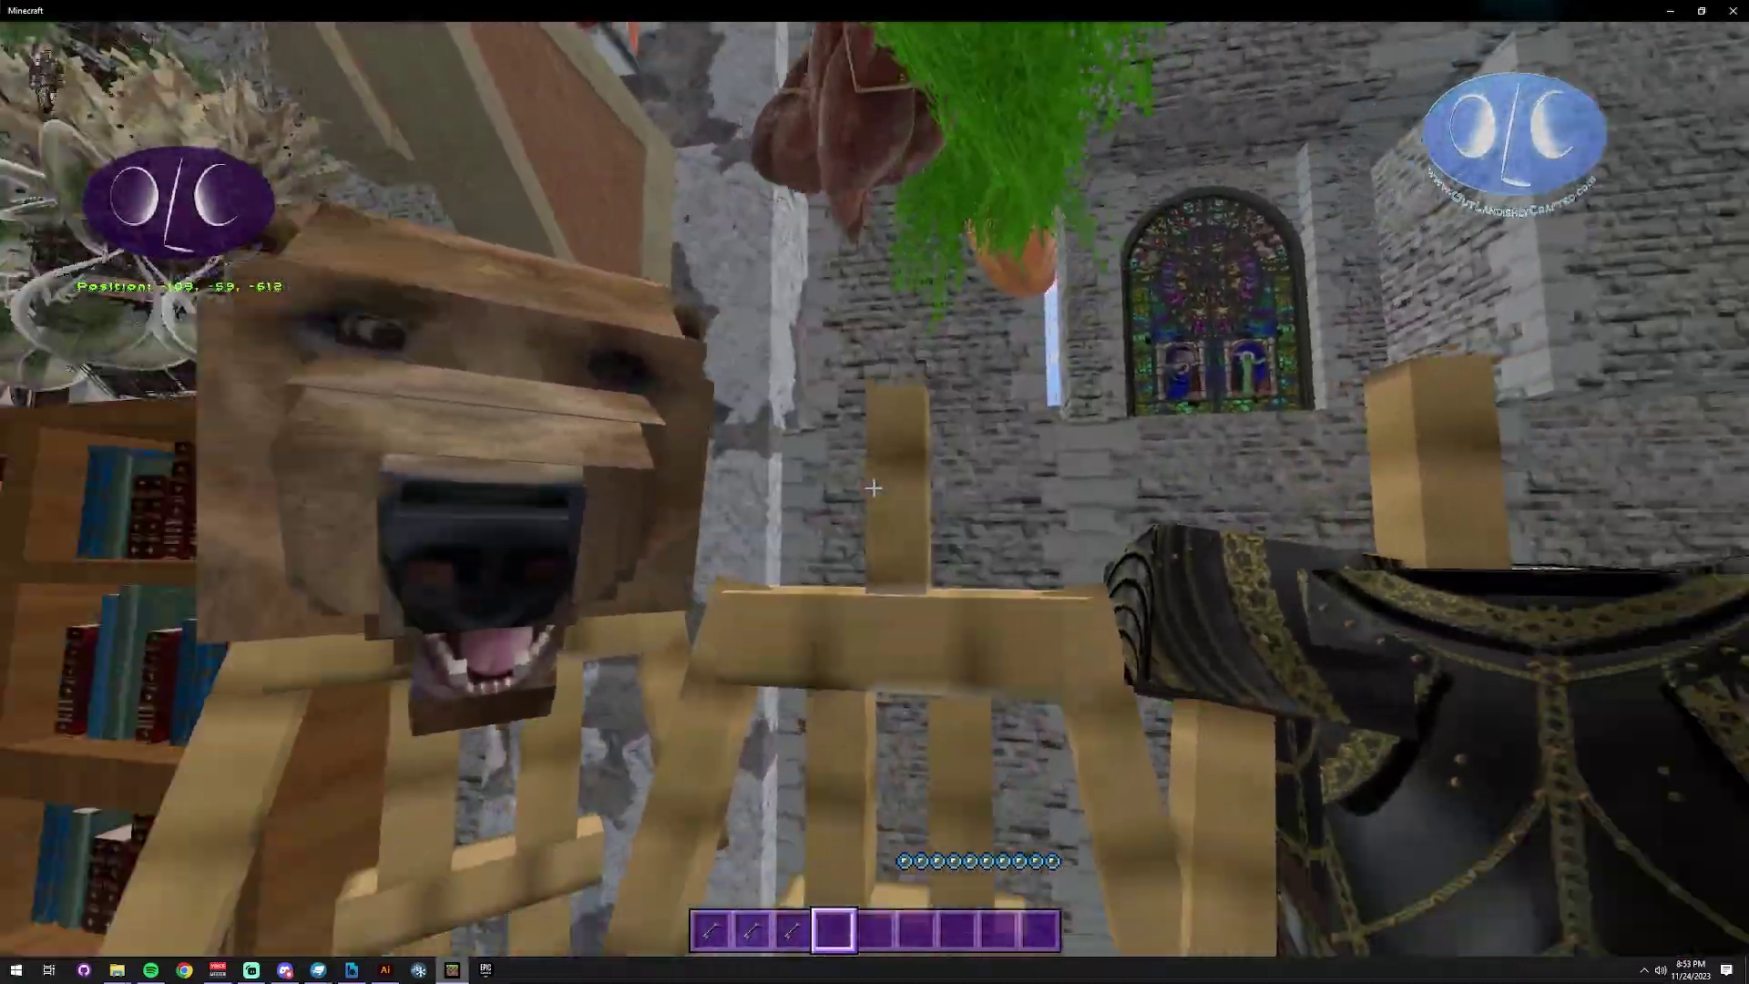
key("e")
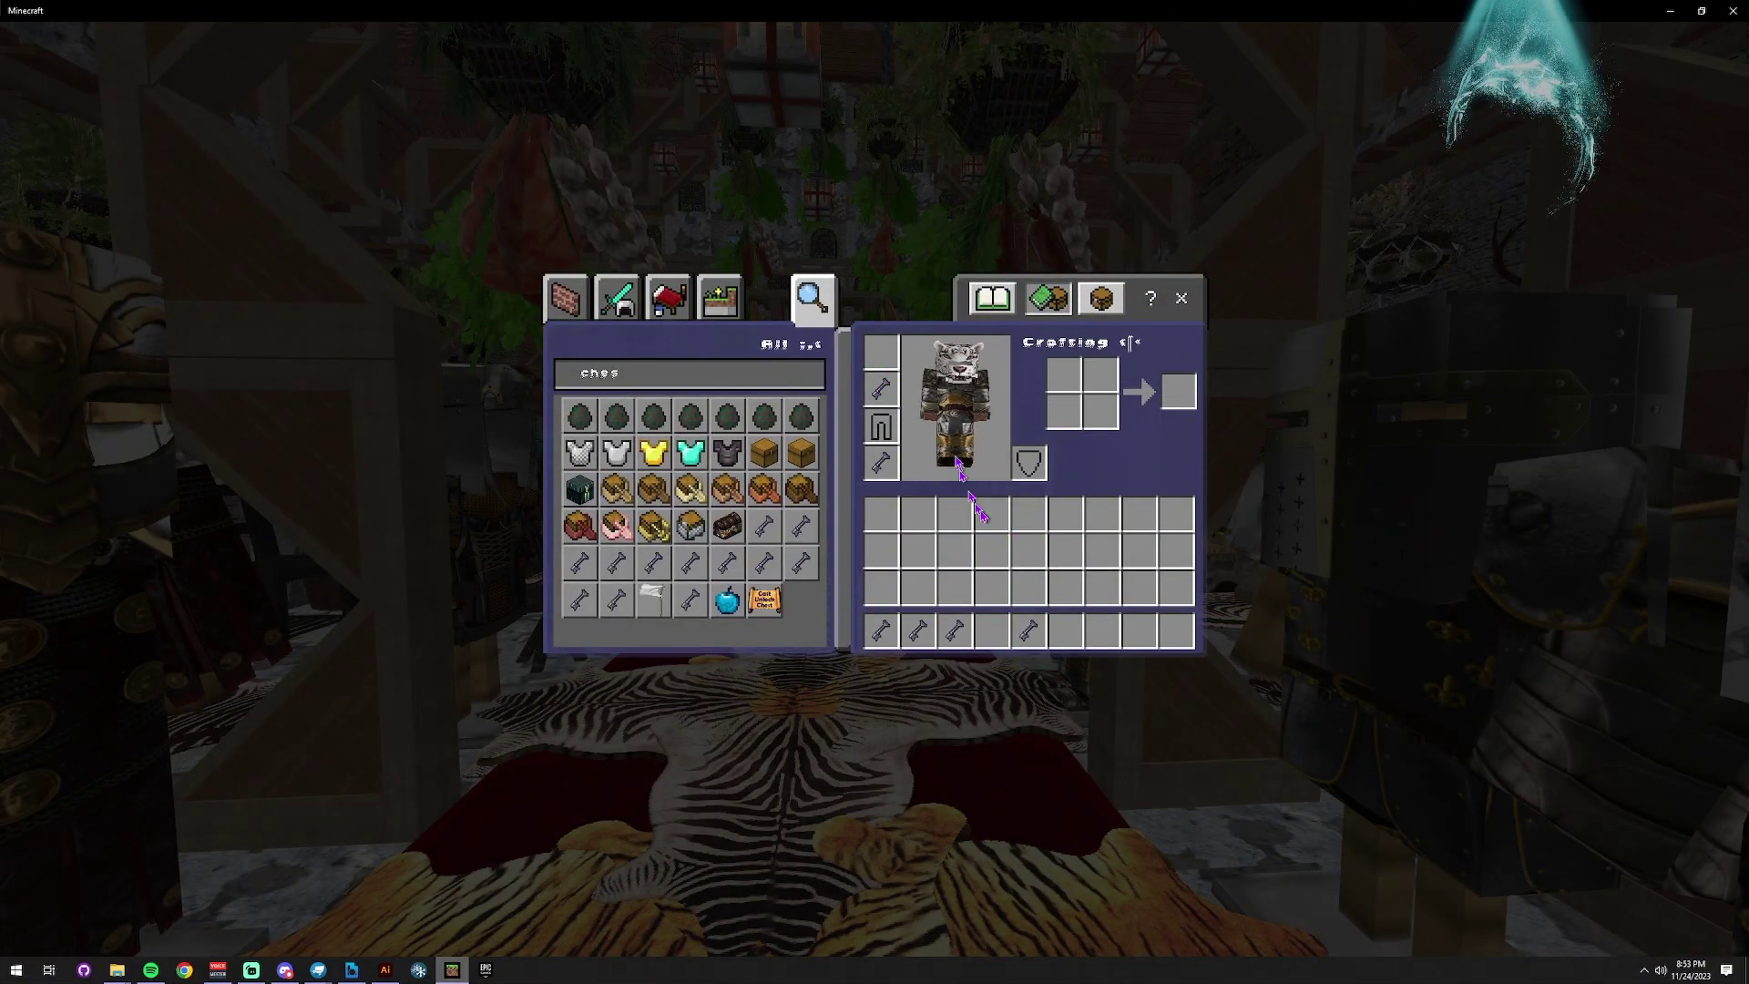
left_click(1181, 299)
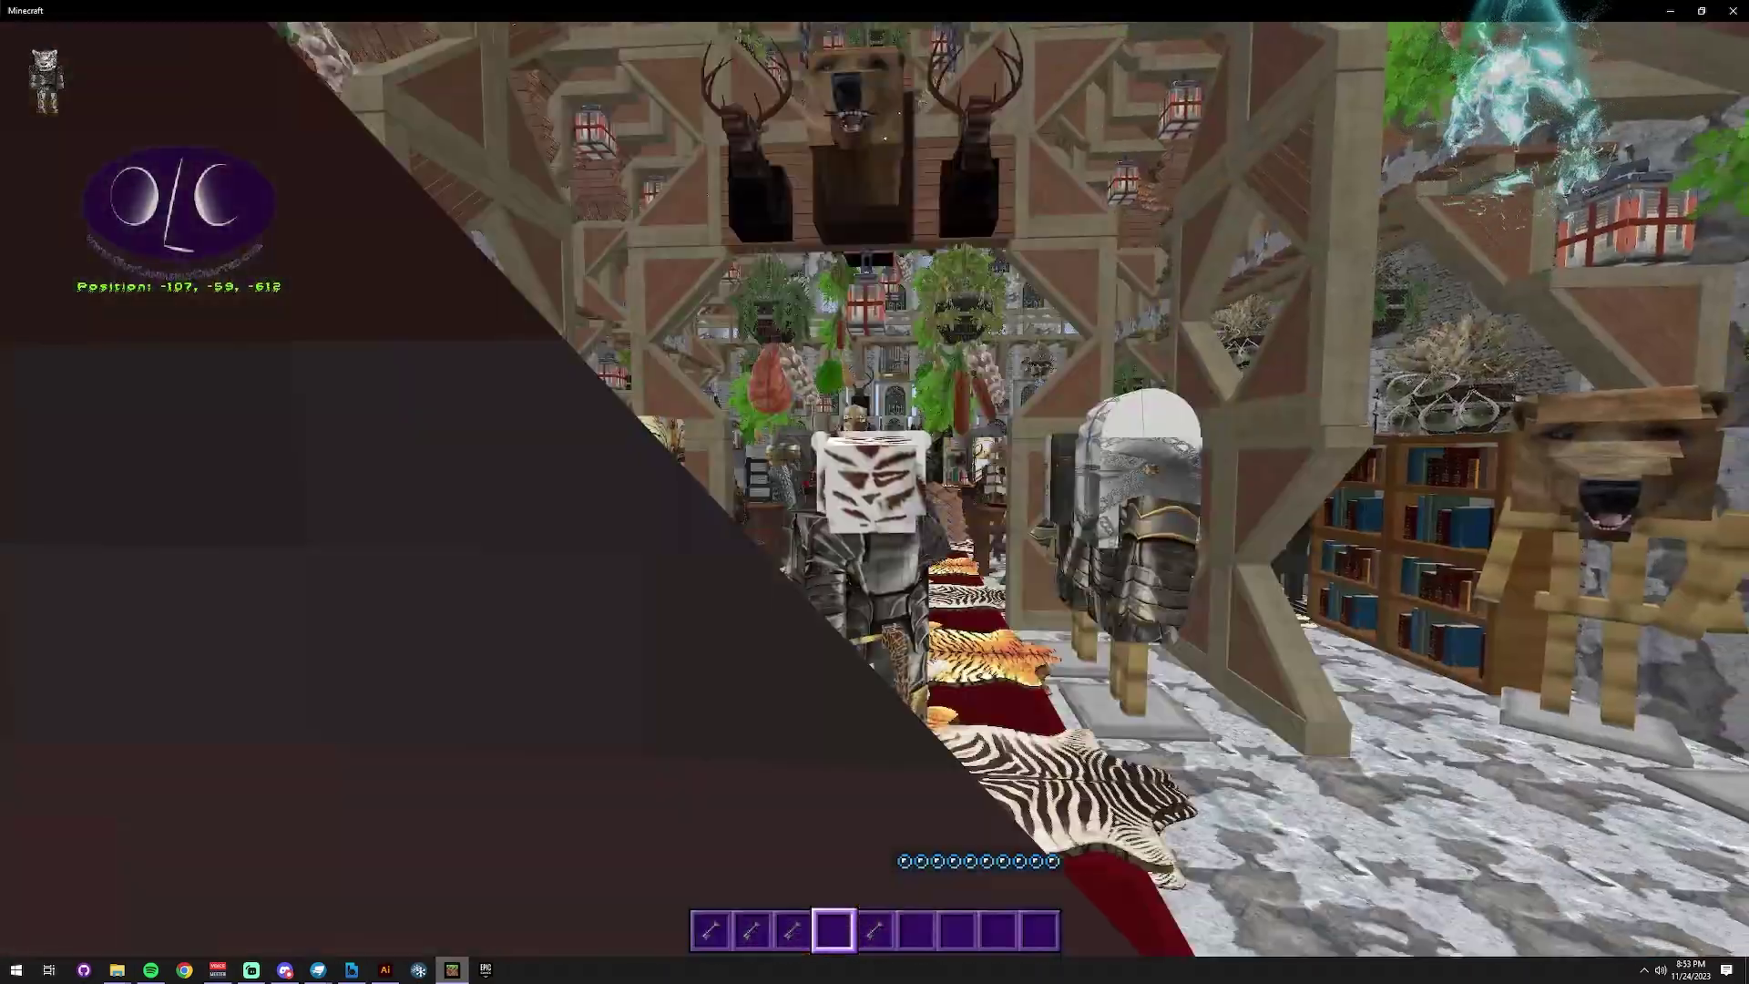
- Cycle the F5 camera views to see the worn armour, then walk down the hall
key("F5")
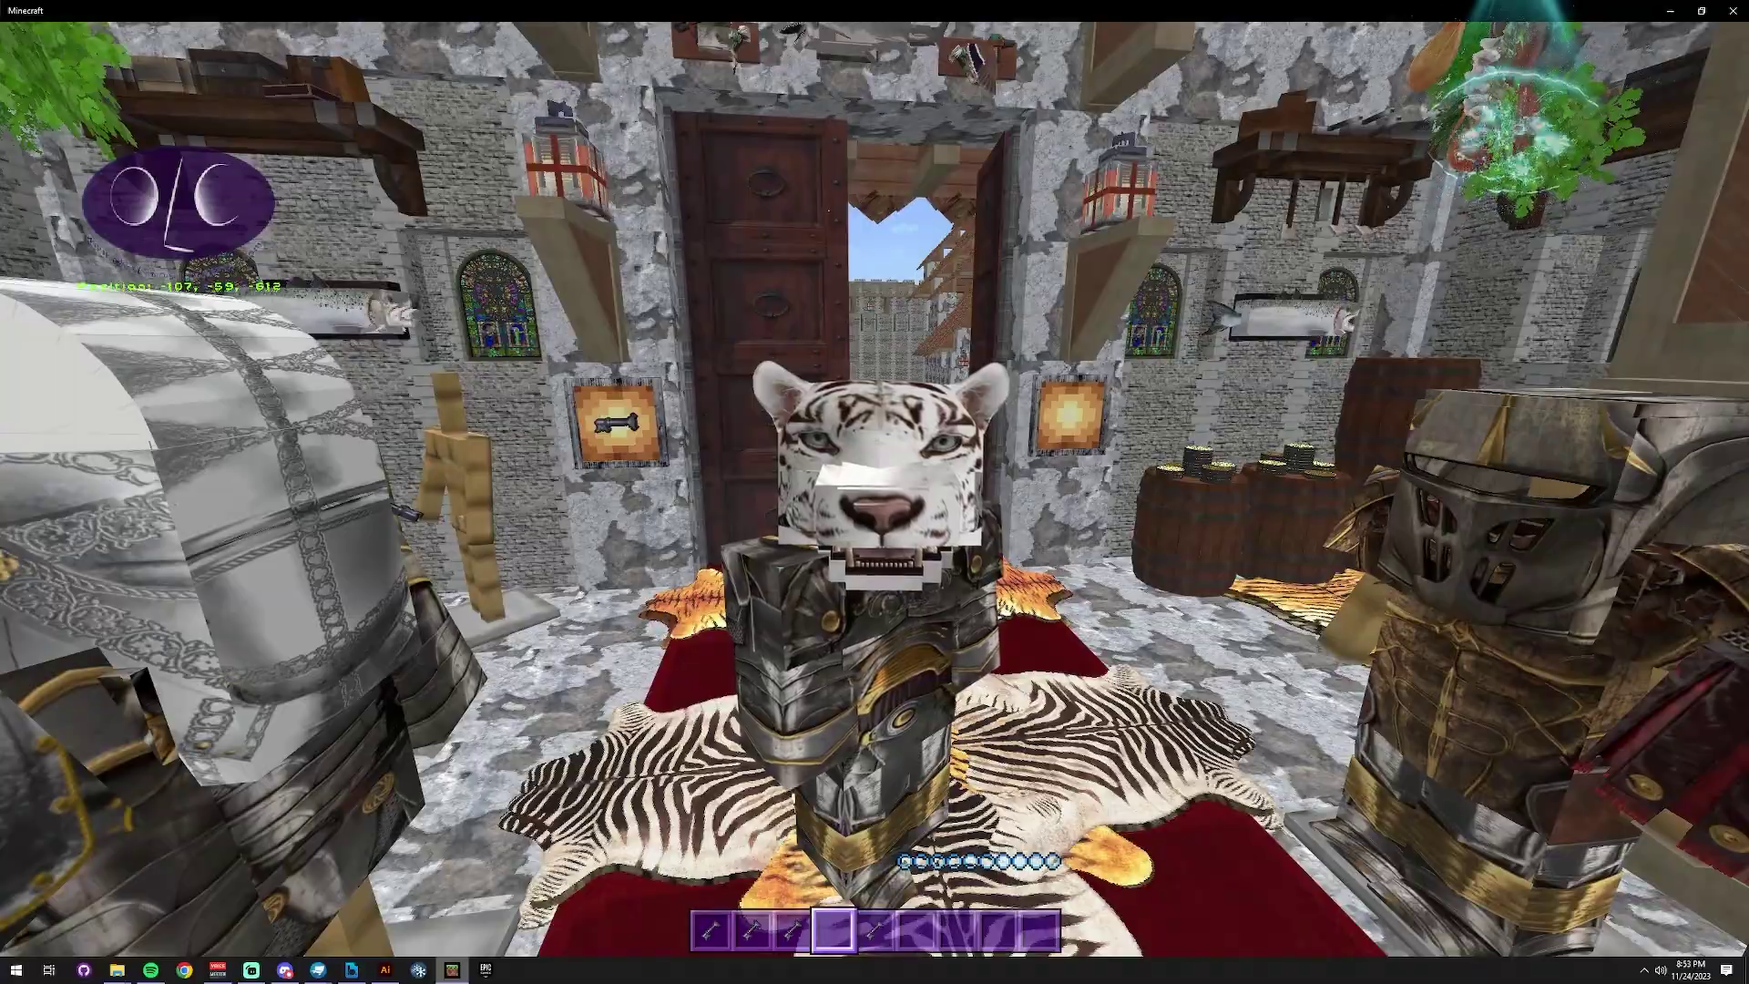
key("F5")
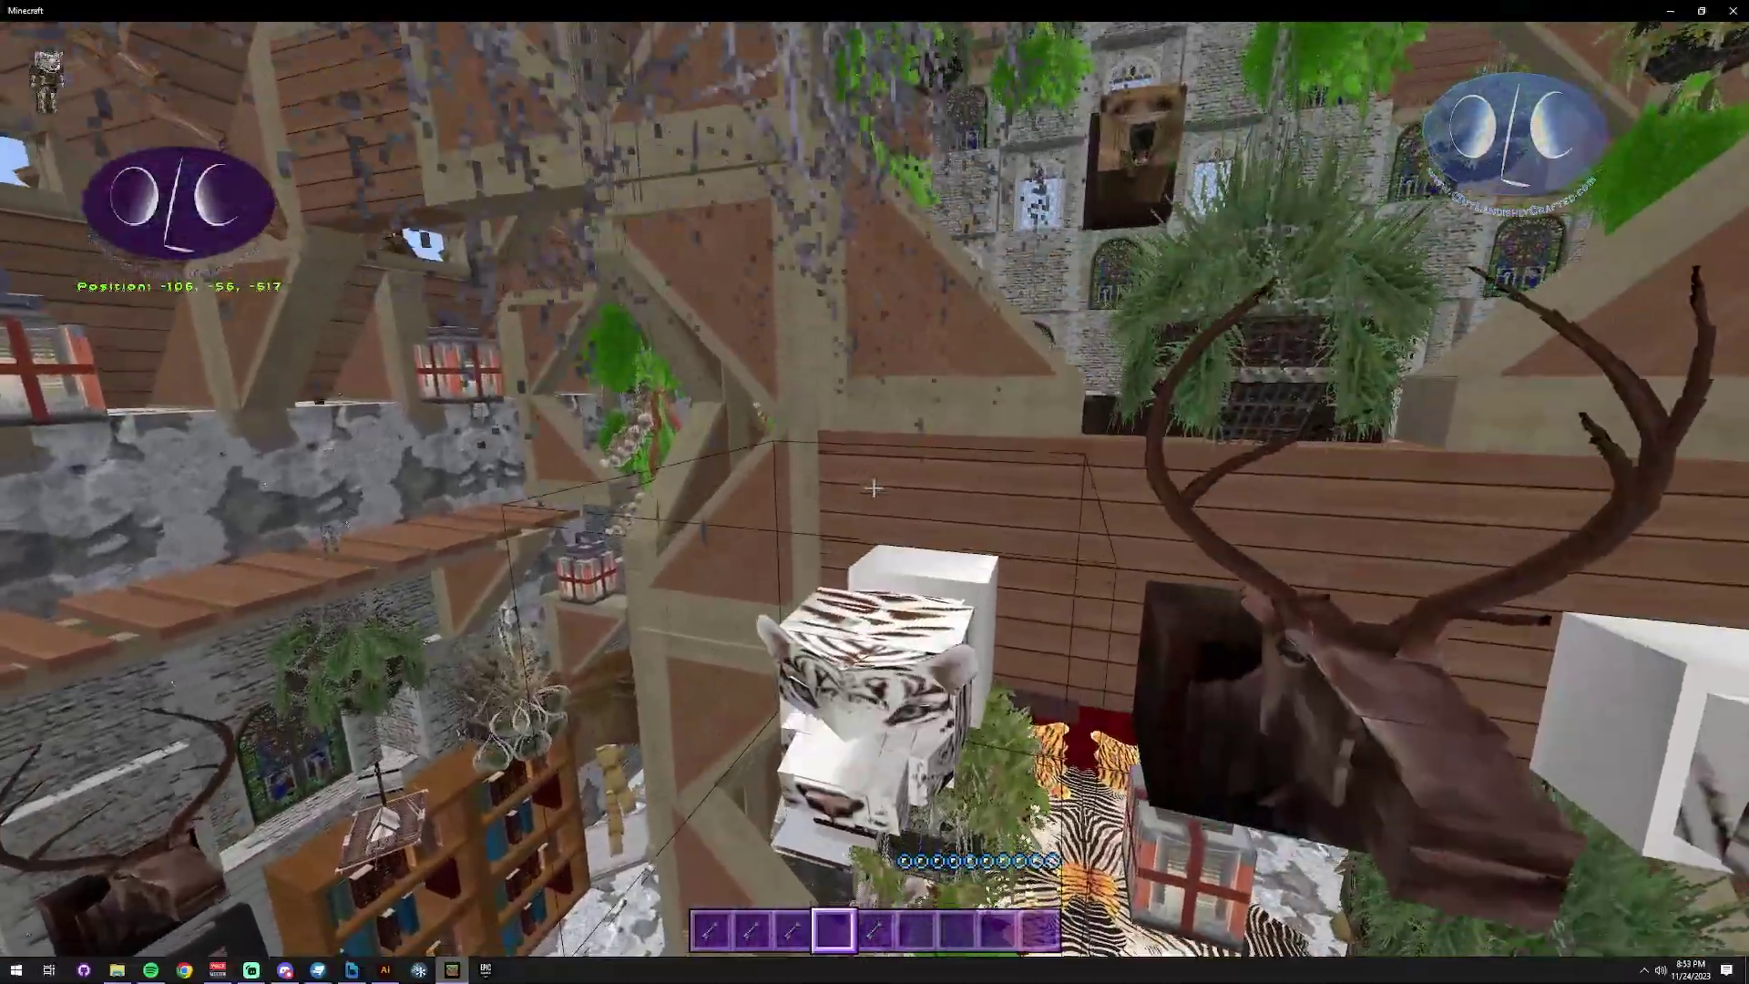
key("F5")
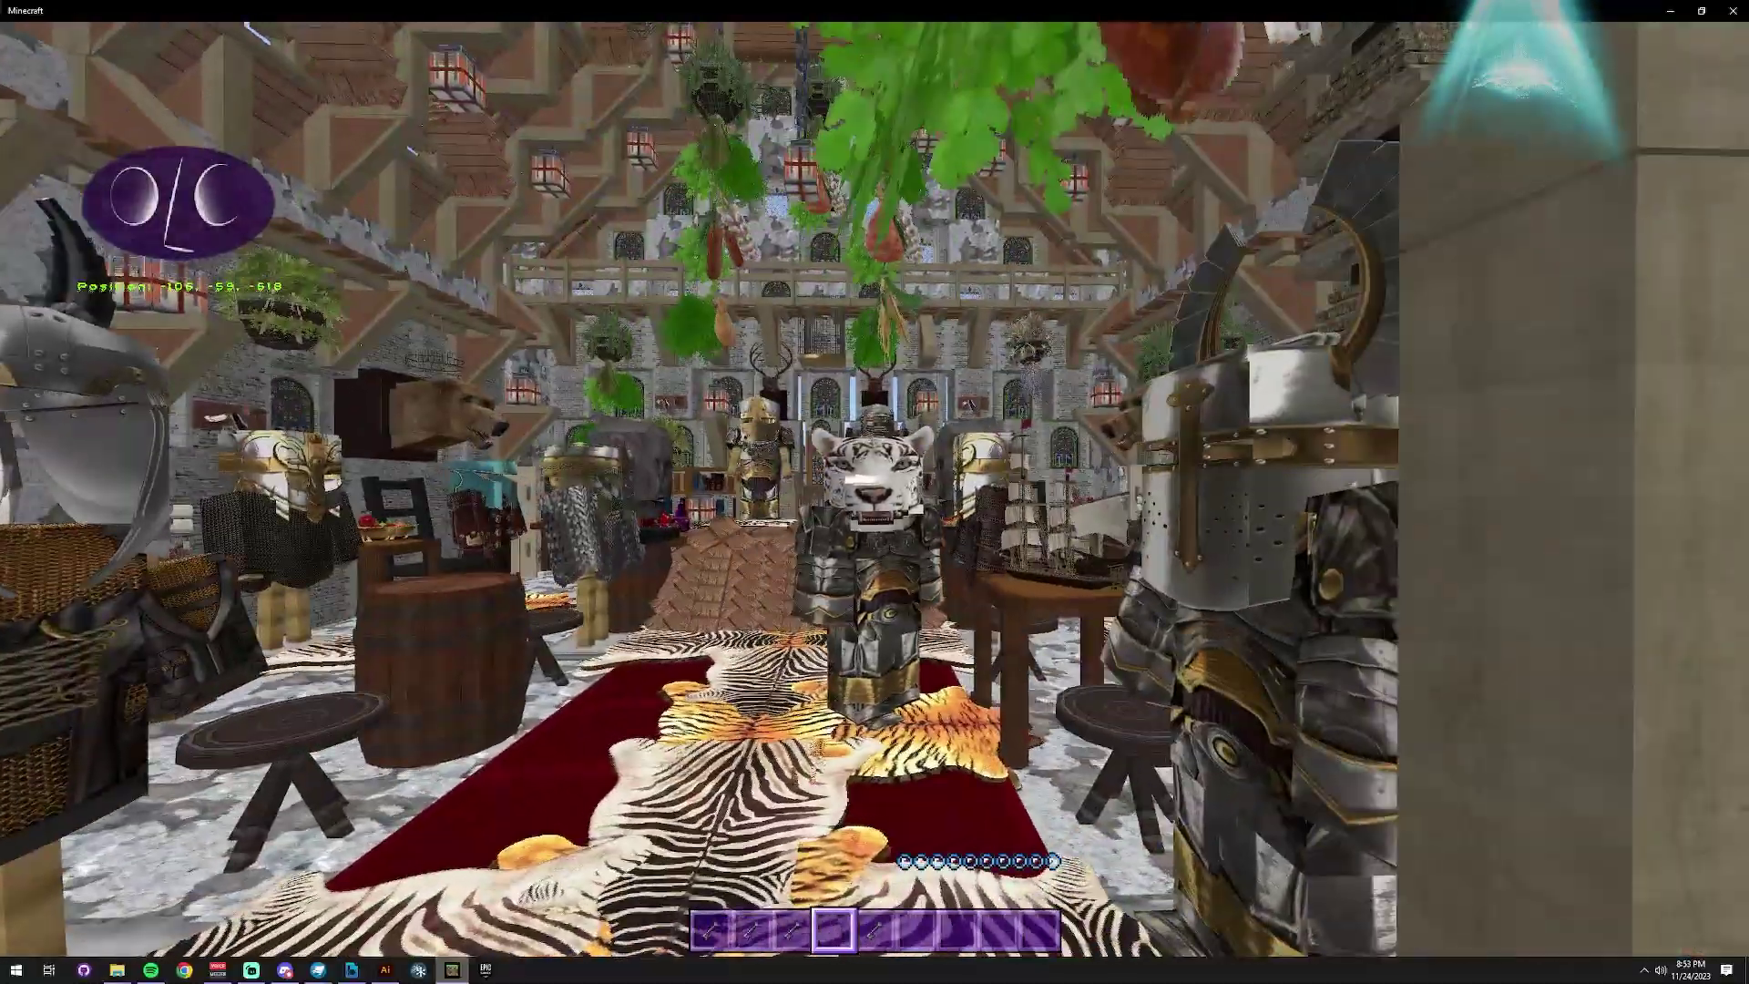
key("F5")
key("w")
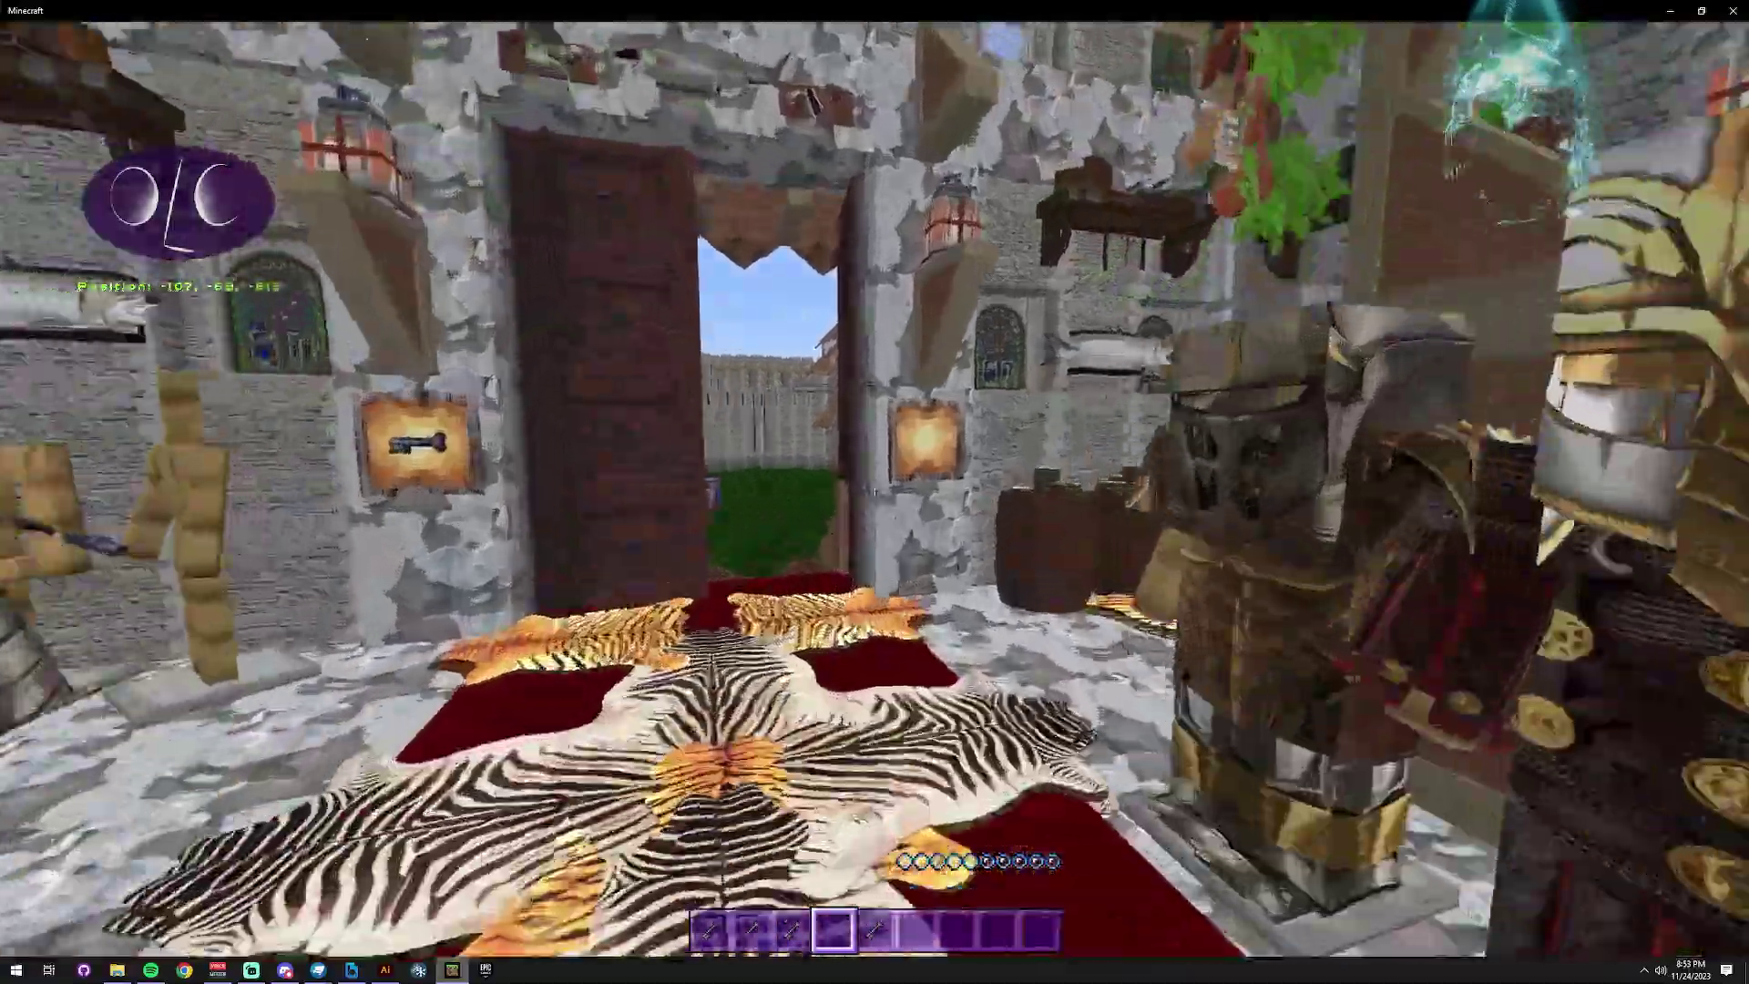
key("w")
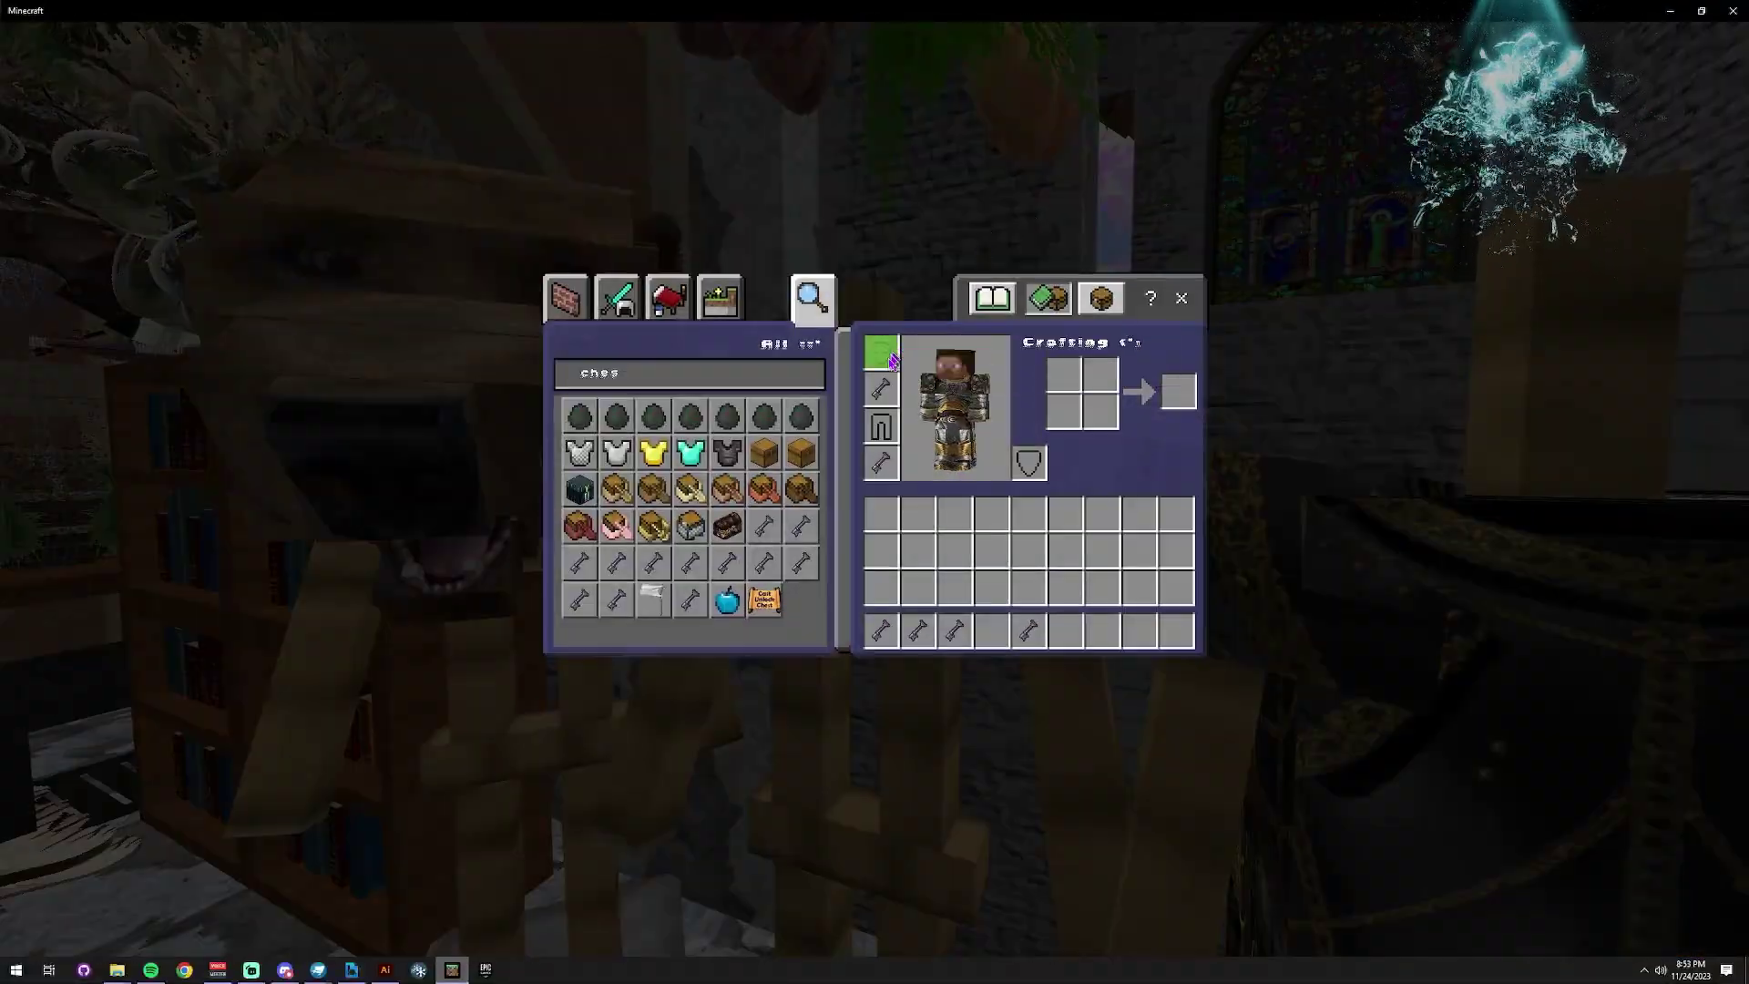
key("e")
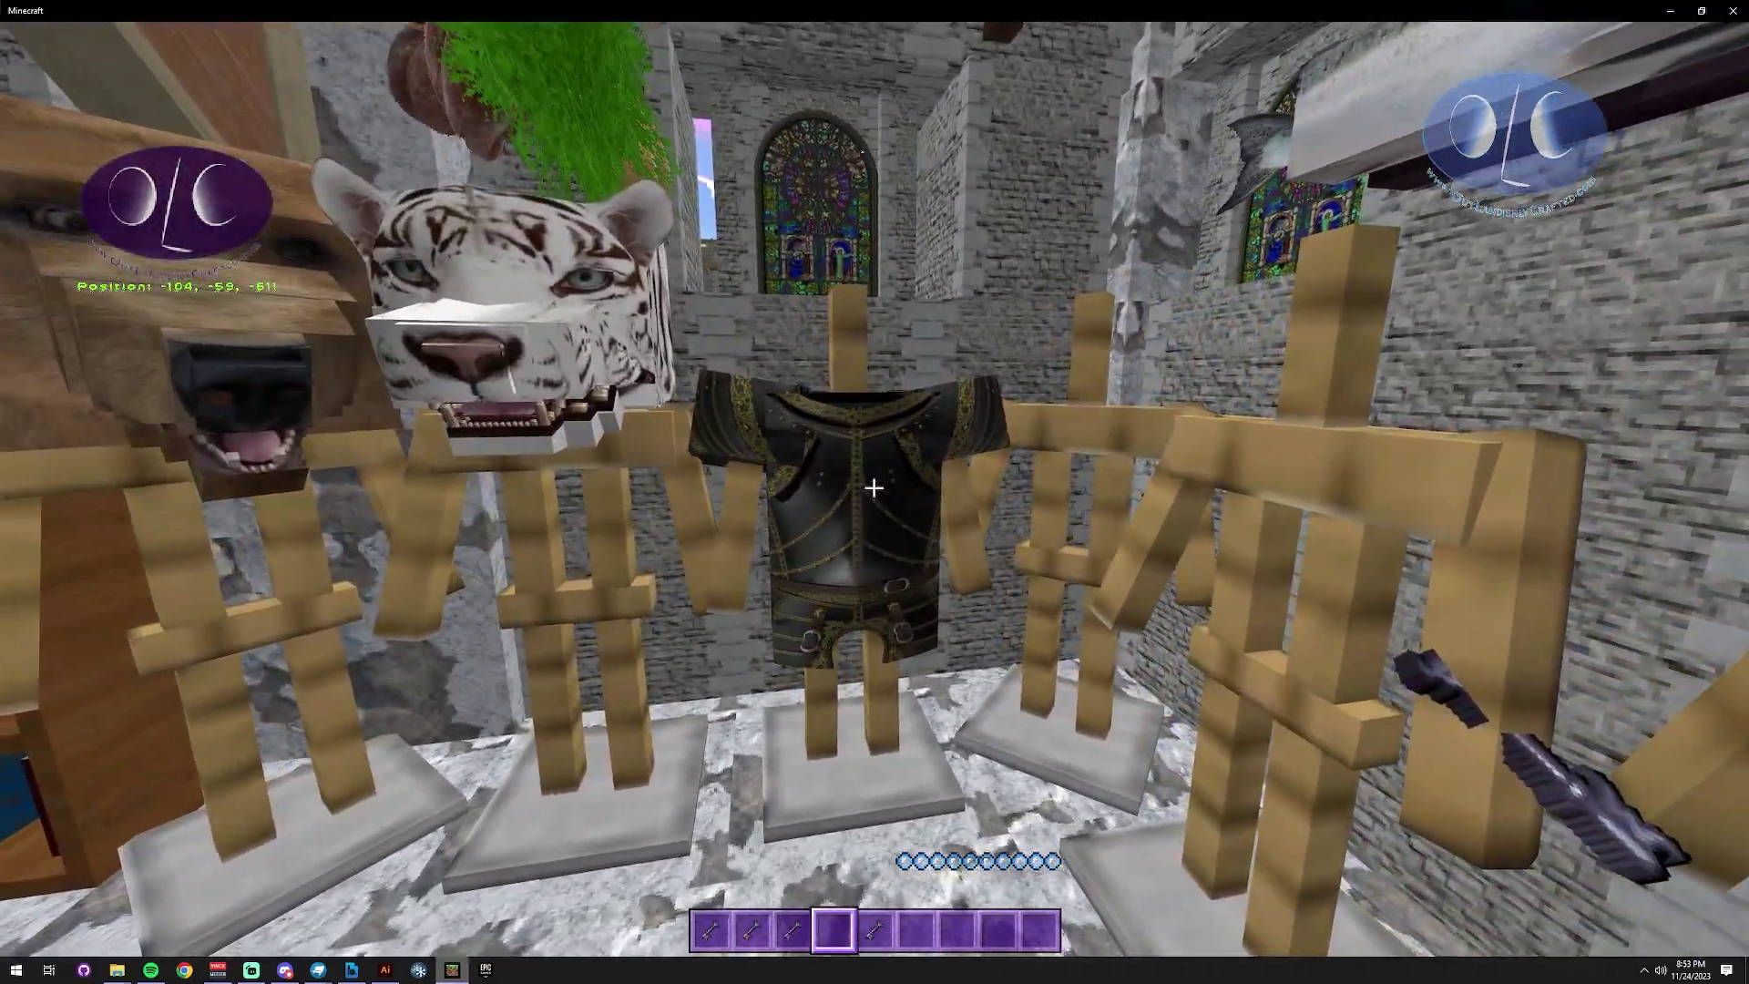
key("w")
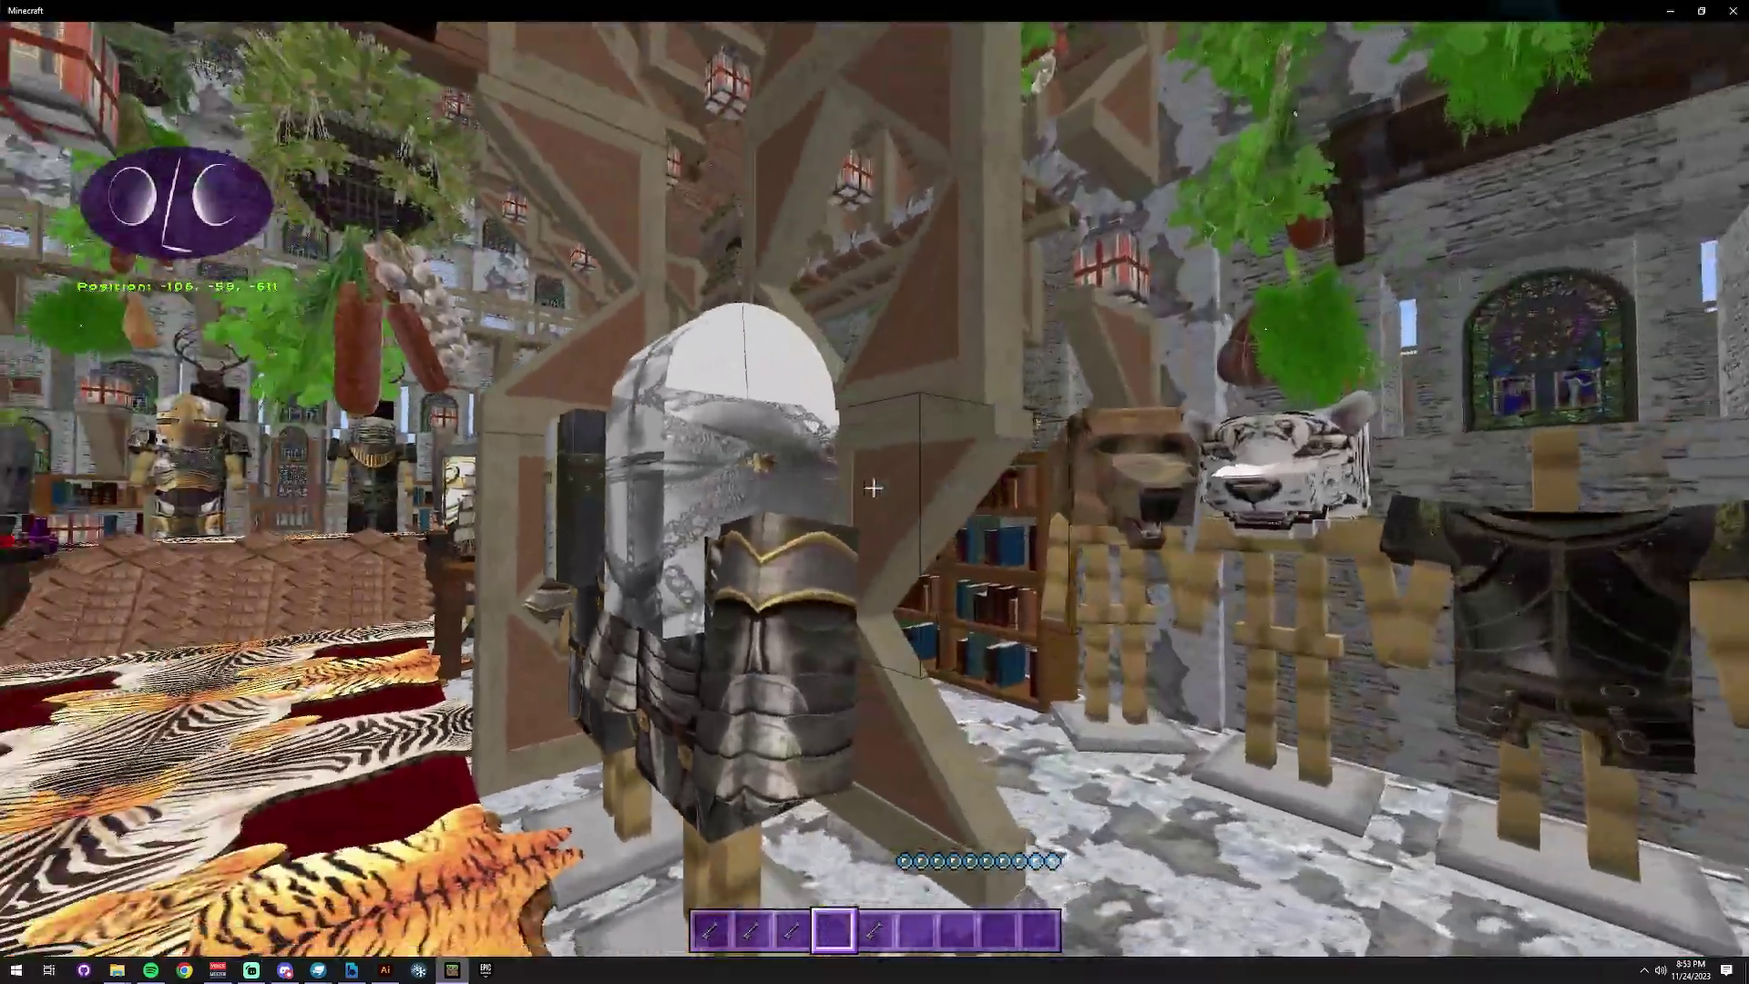
key("w")
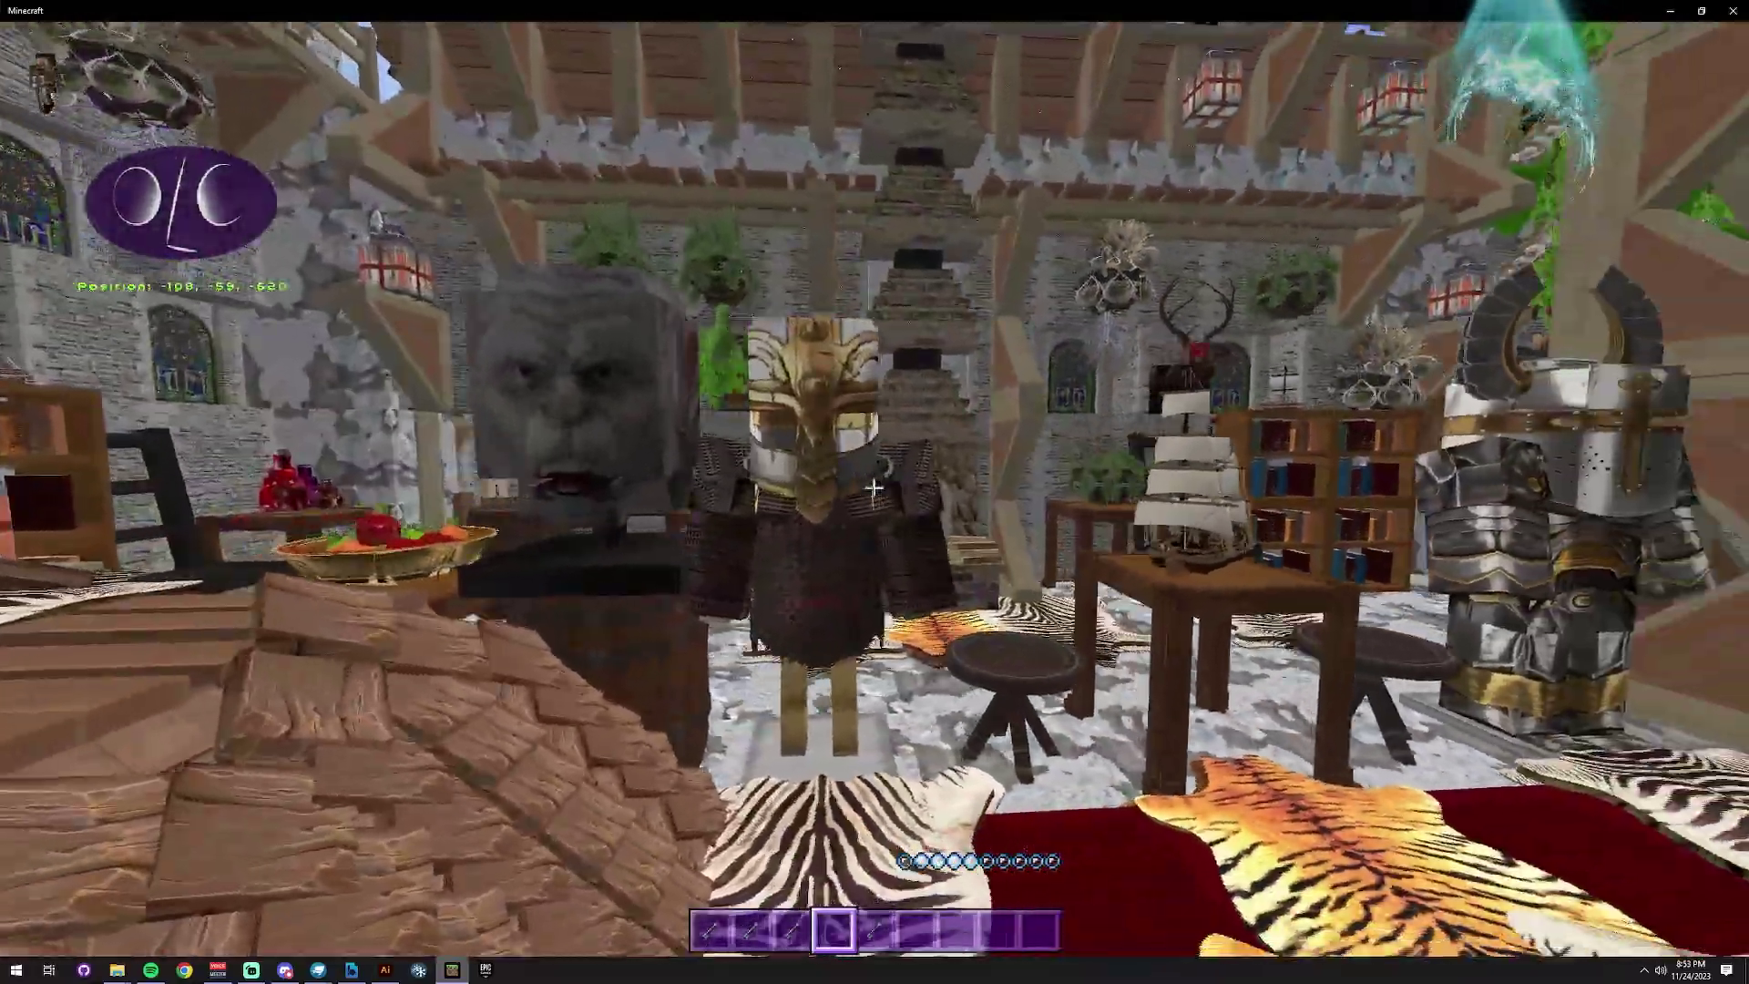
key("w")
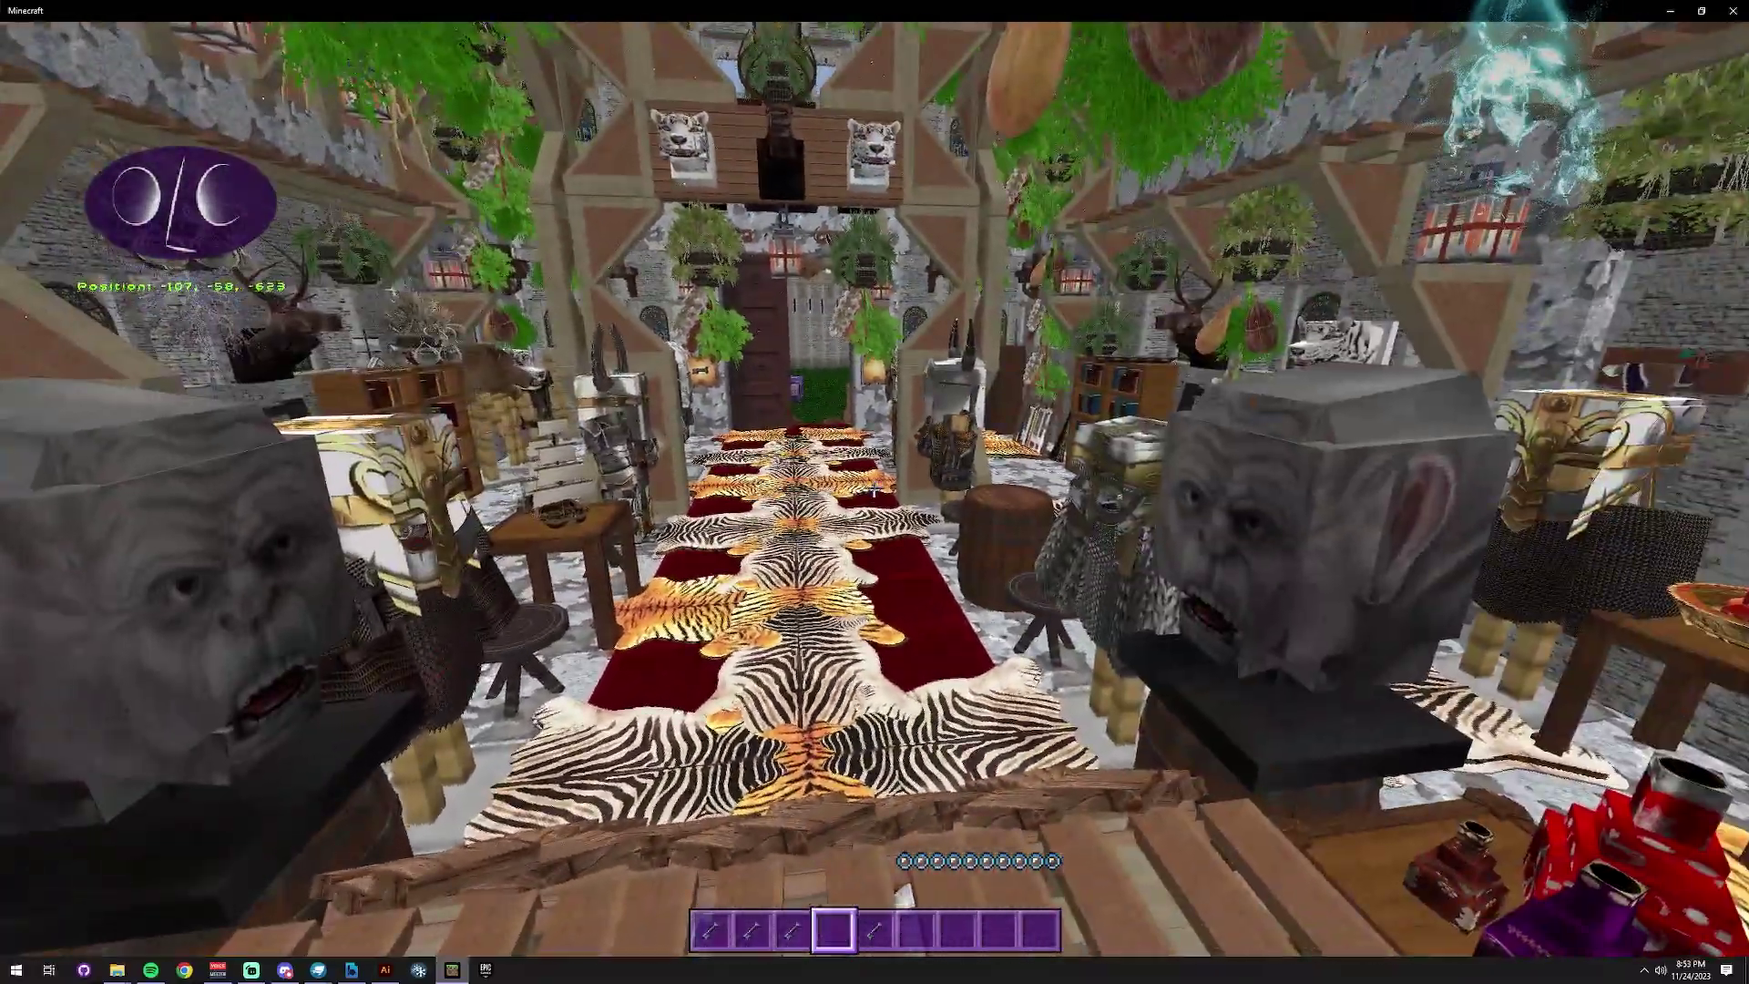
key("w")
key("w")
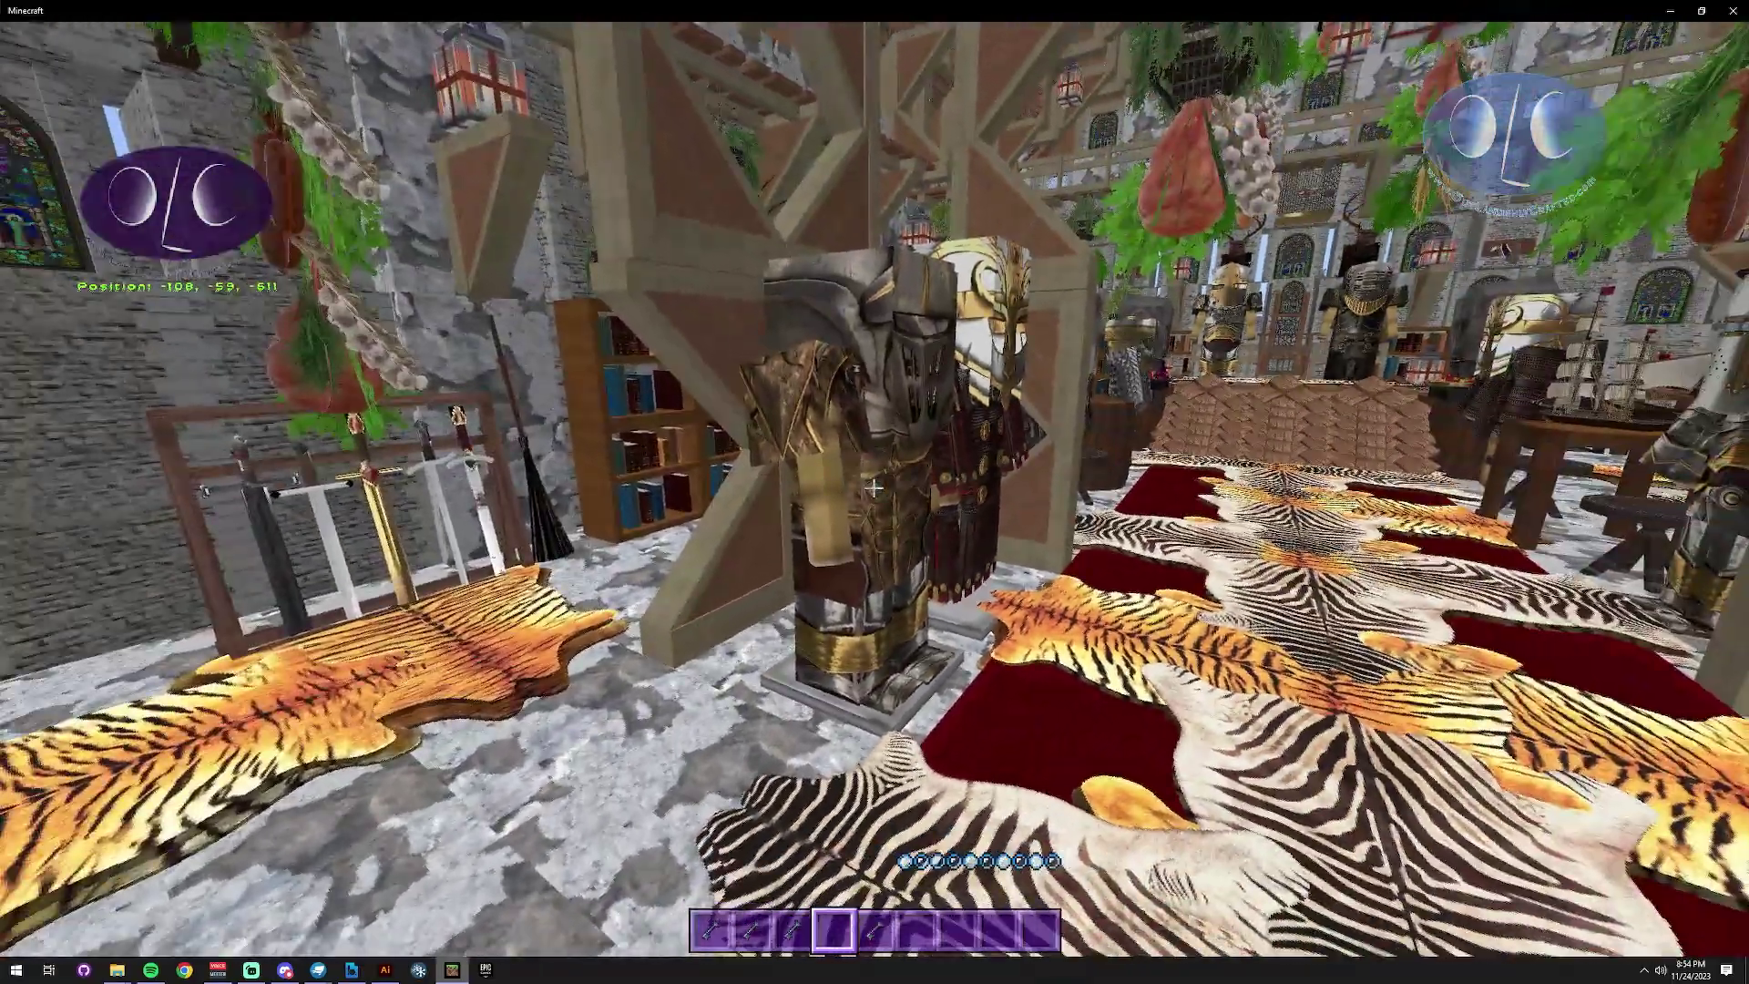
- Equip the Wood chest key from hotbar slot 6 and open both wooden doors onto the yard
key("w")
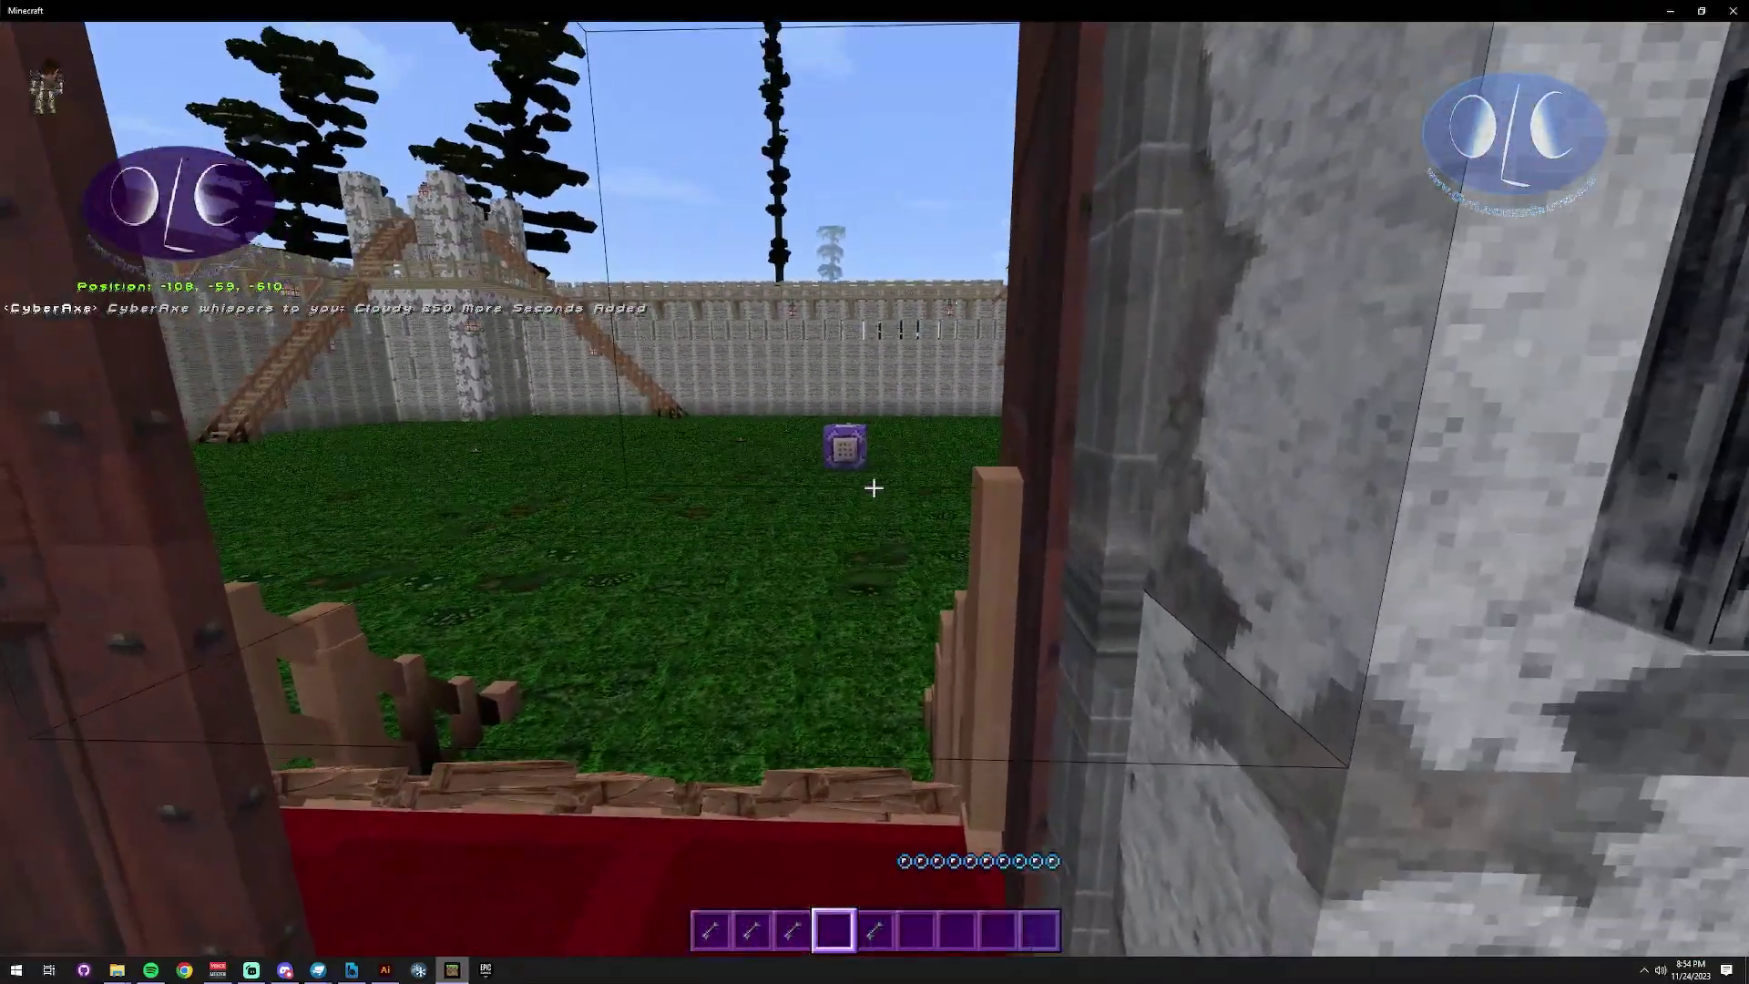
right_click(874, 488)
key("s")
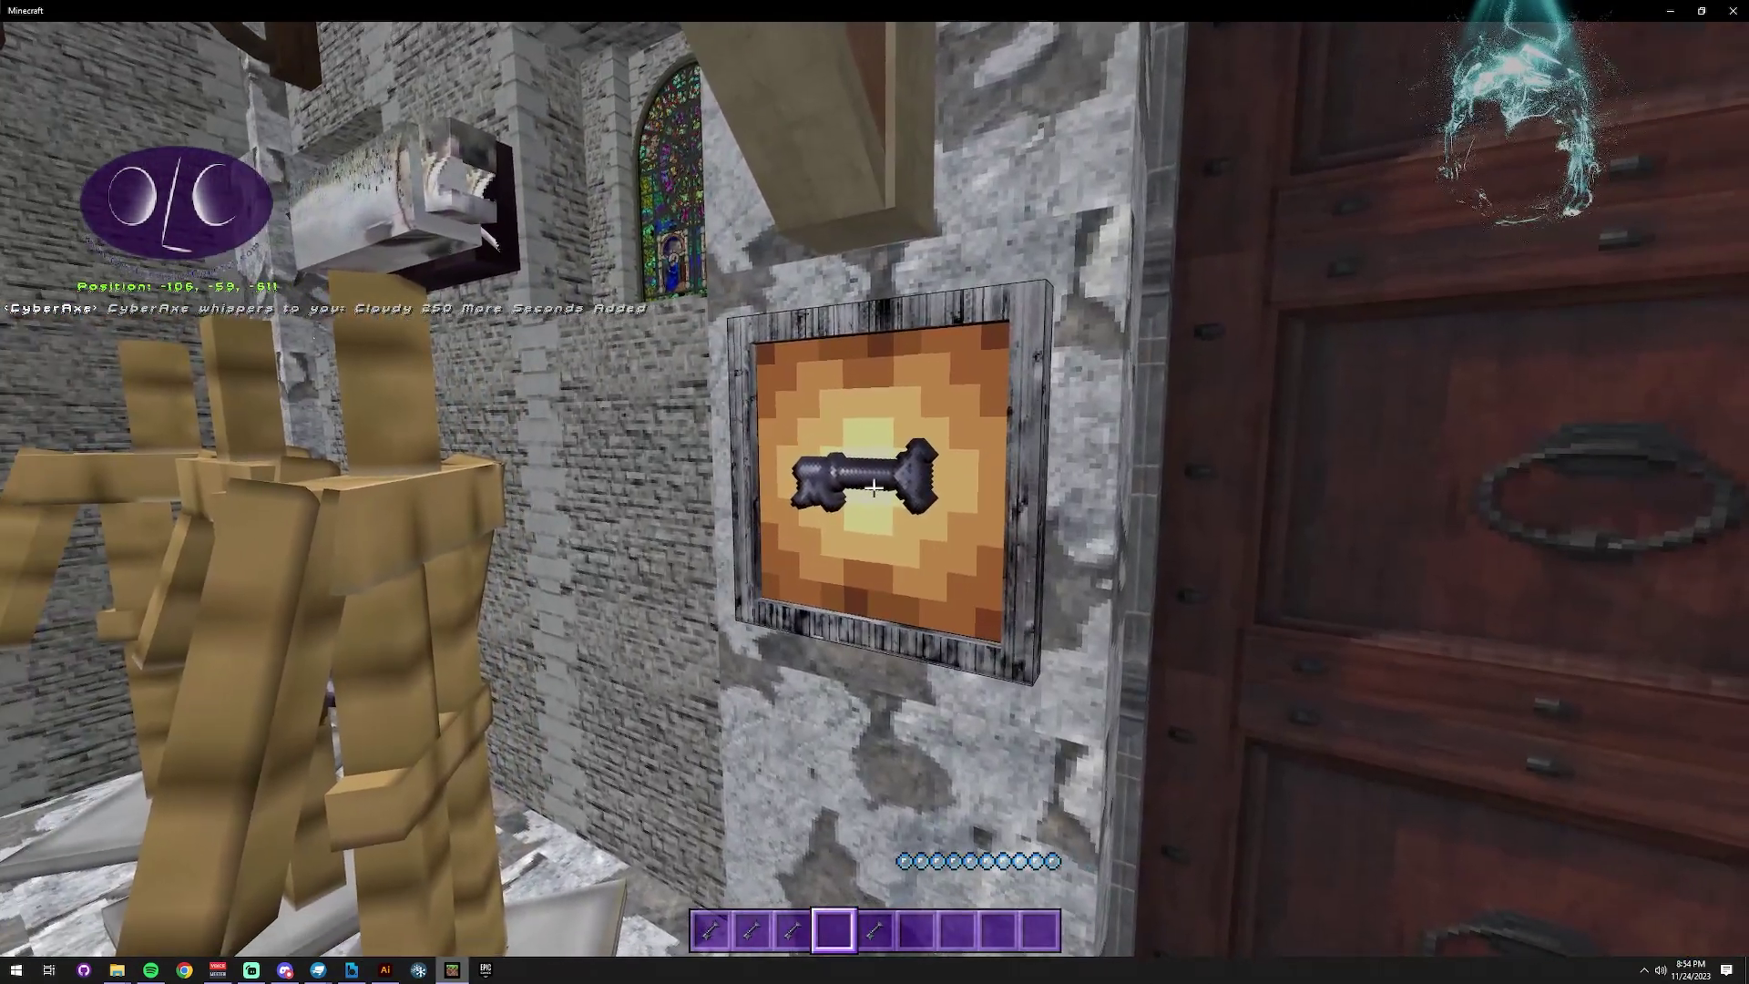
key("6")
key("w")
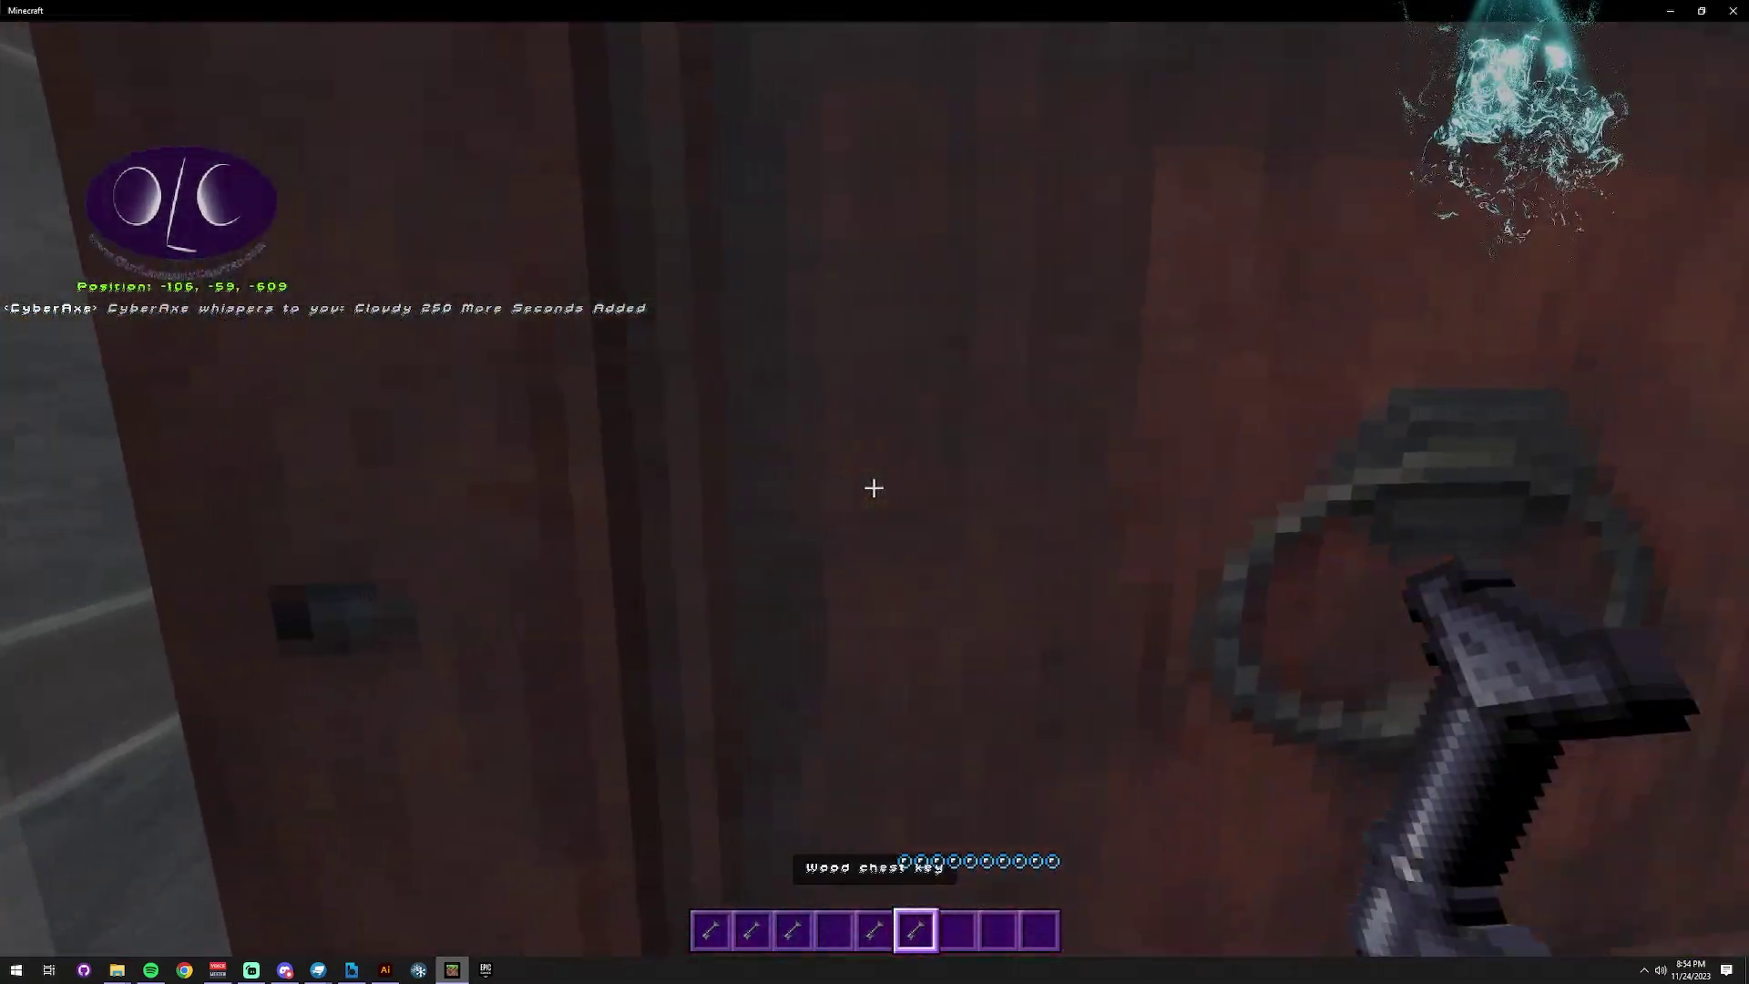
key("s")
right_click(874, 488)
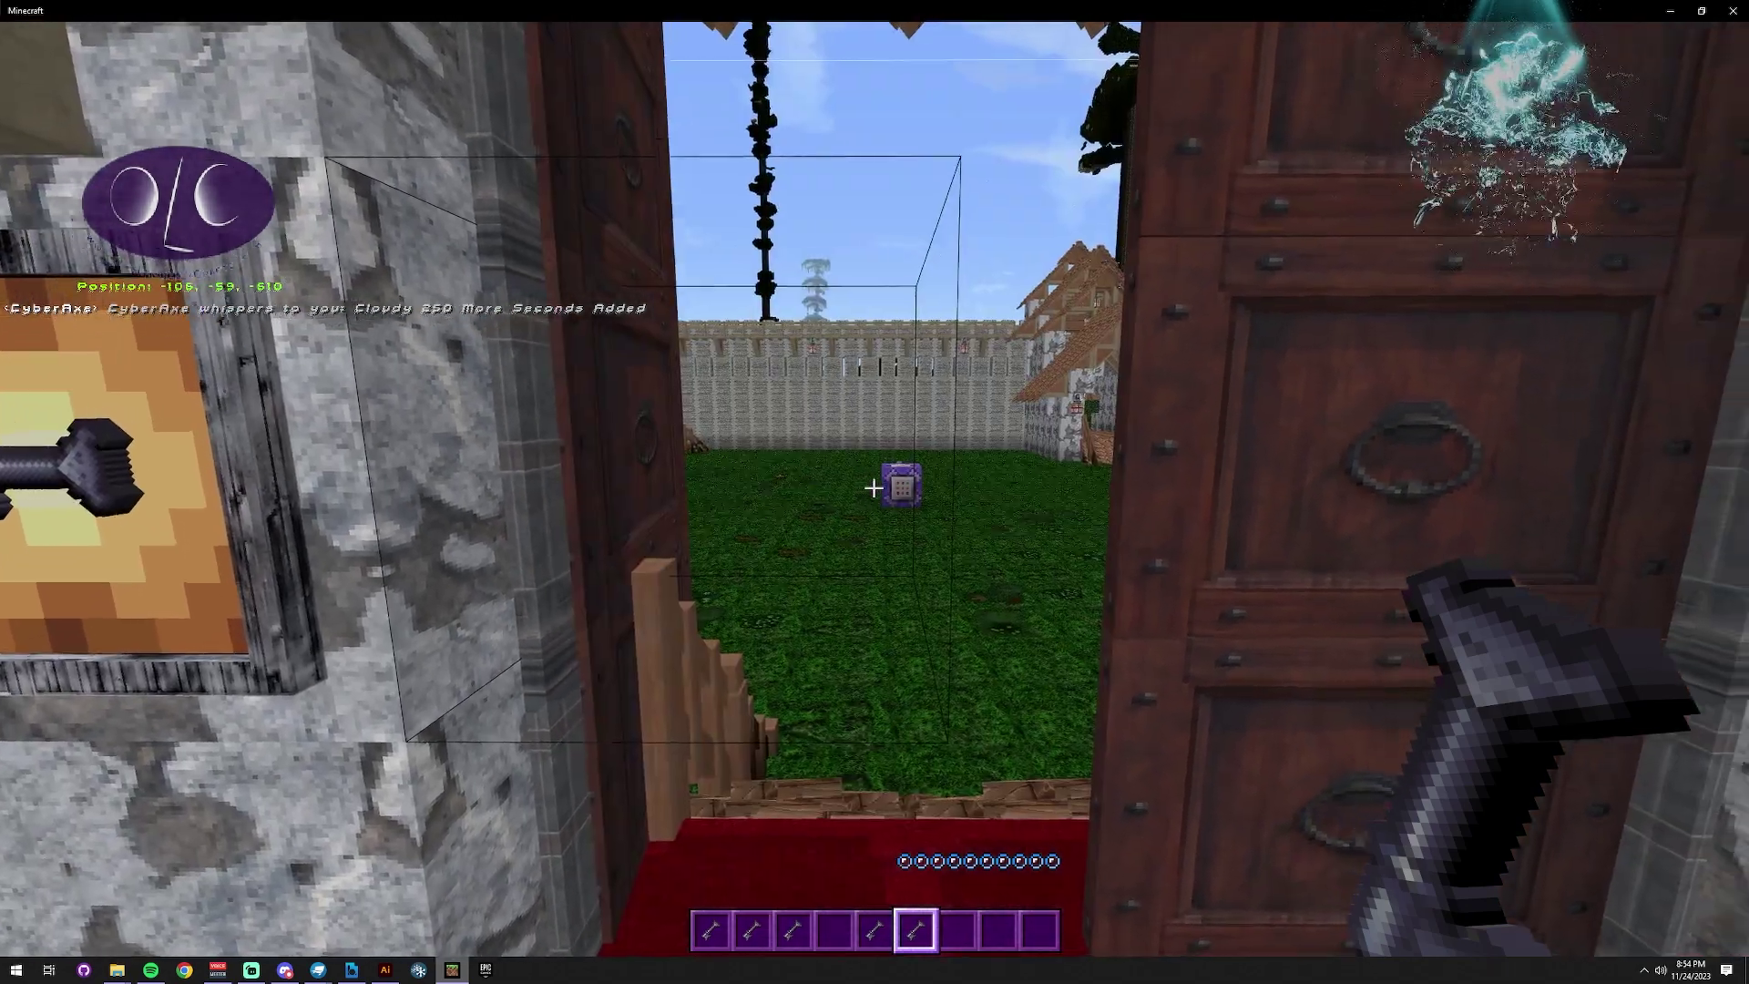
key("s")
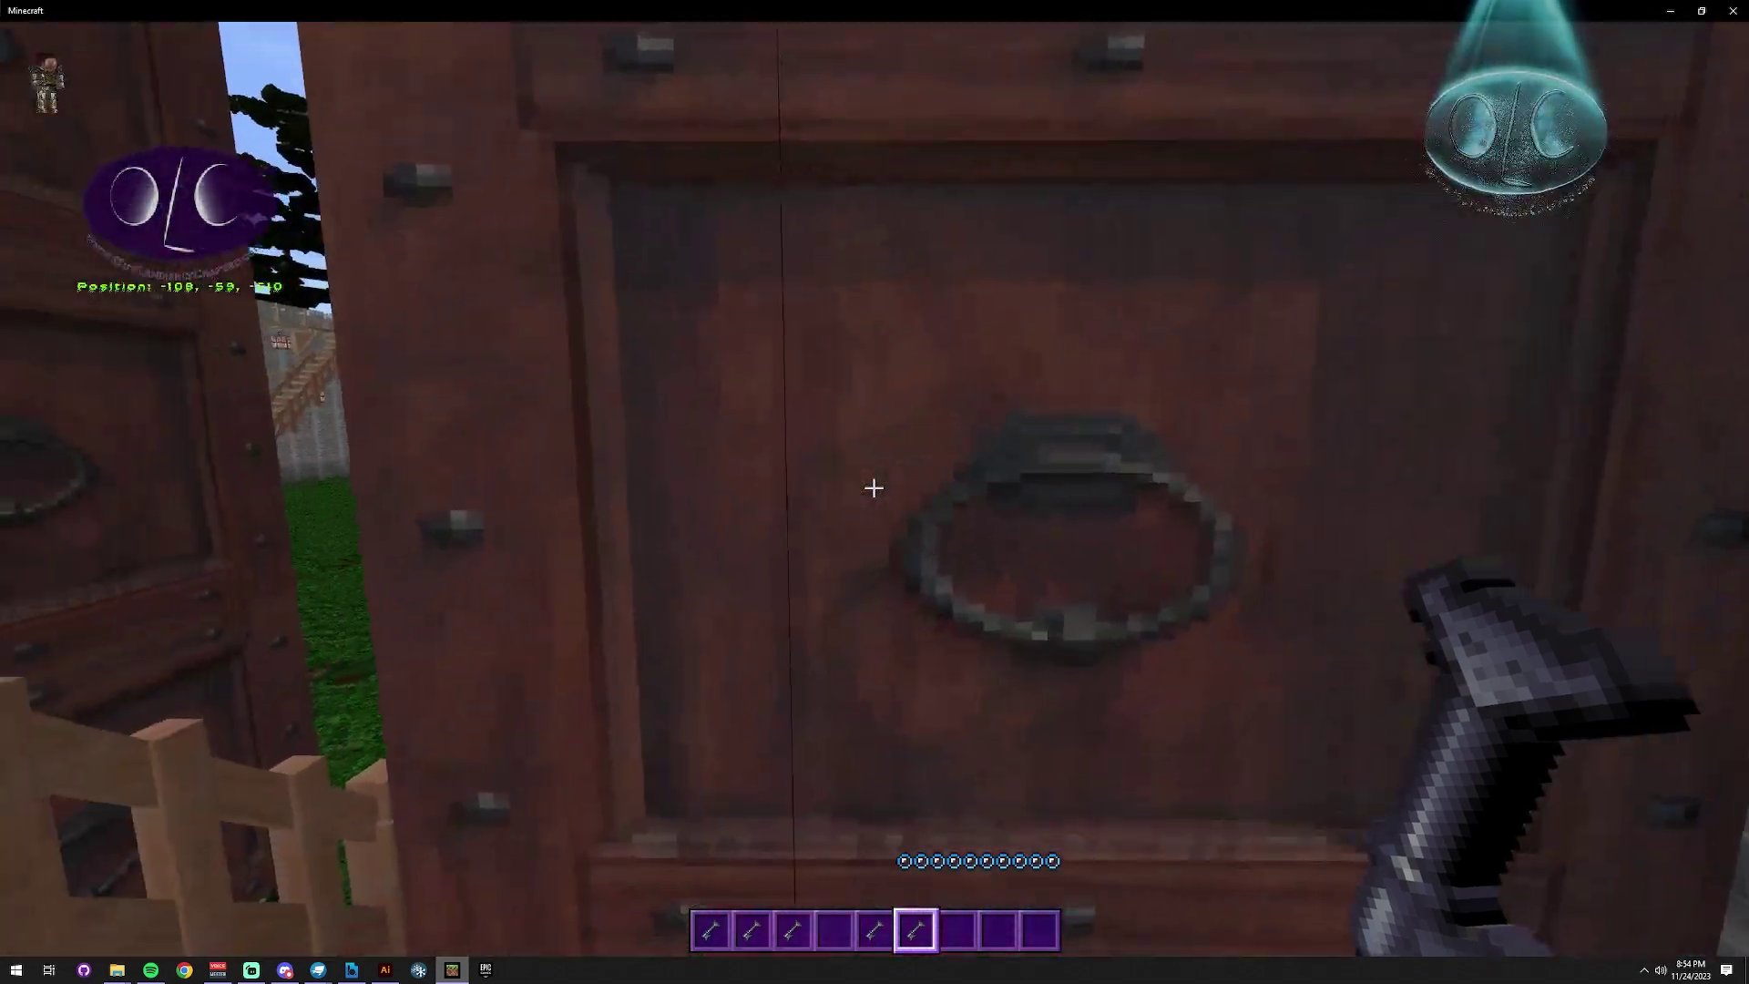
right_click(874, 488)
- Step out into the yard, then walk back through the hall past the armour stands and rugs
key("w")
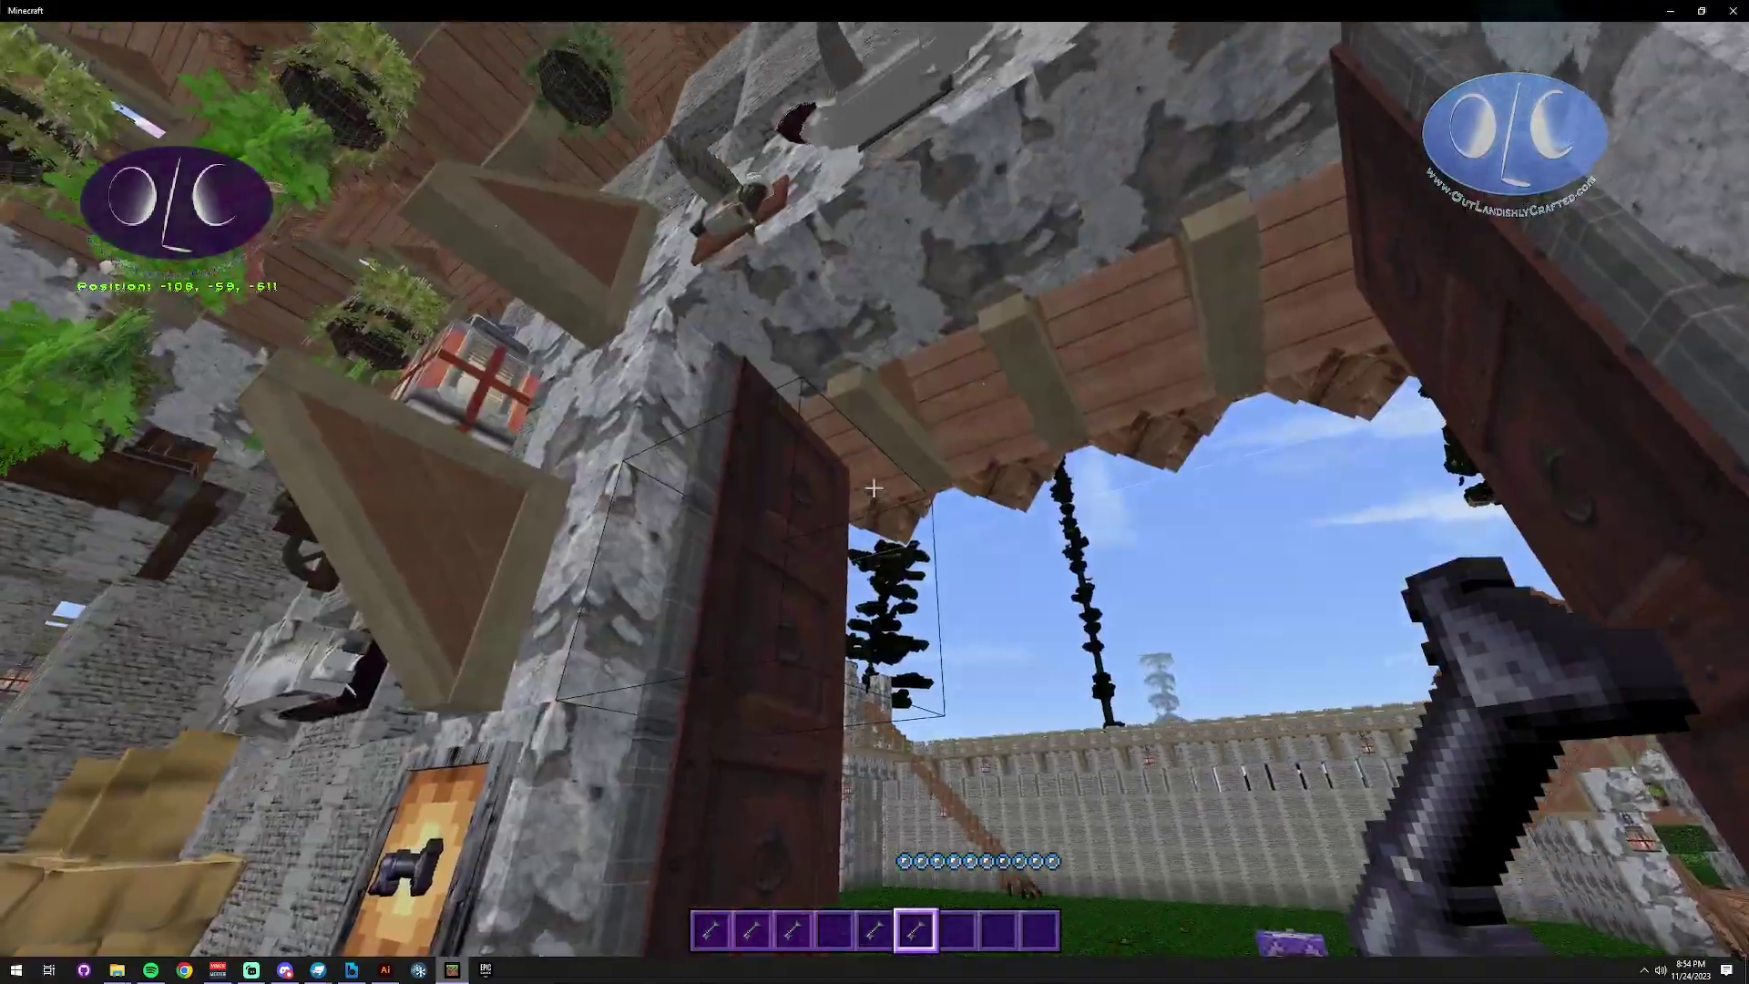
key("s")
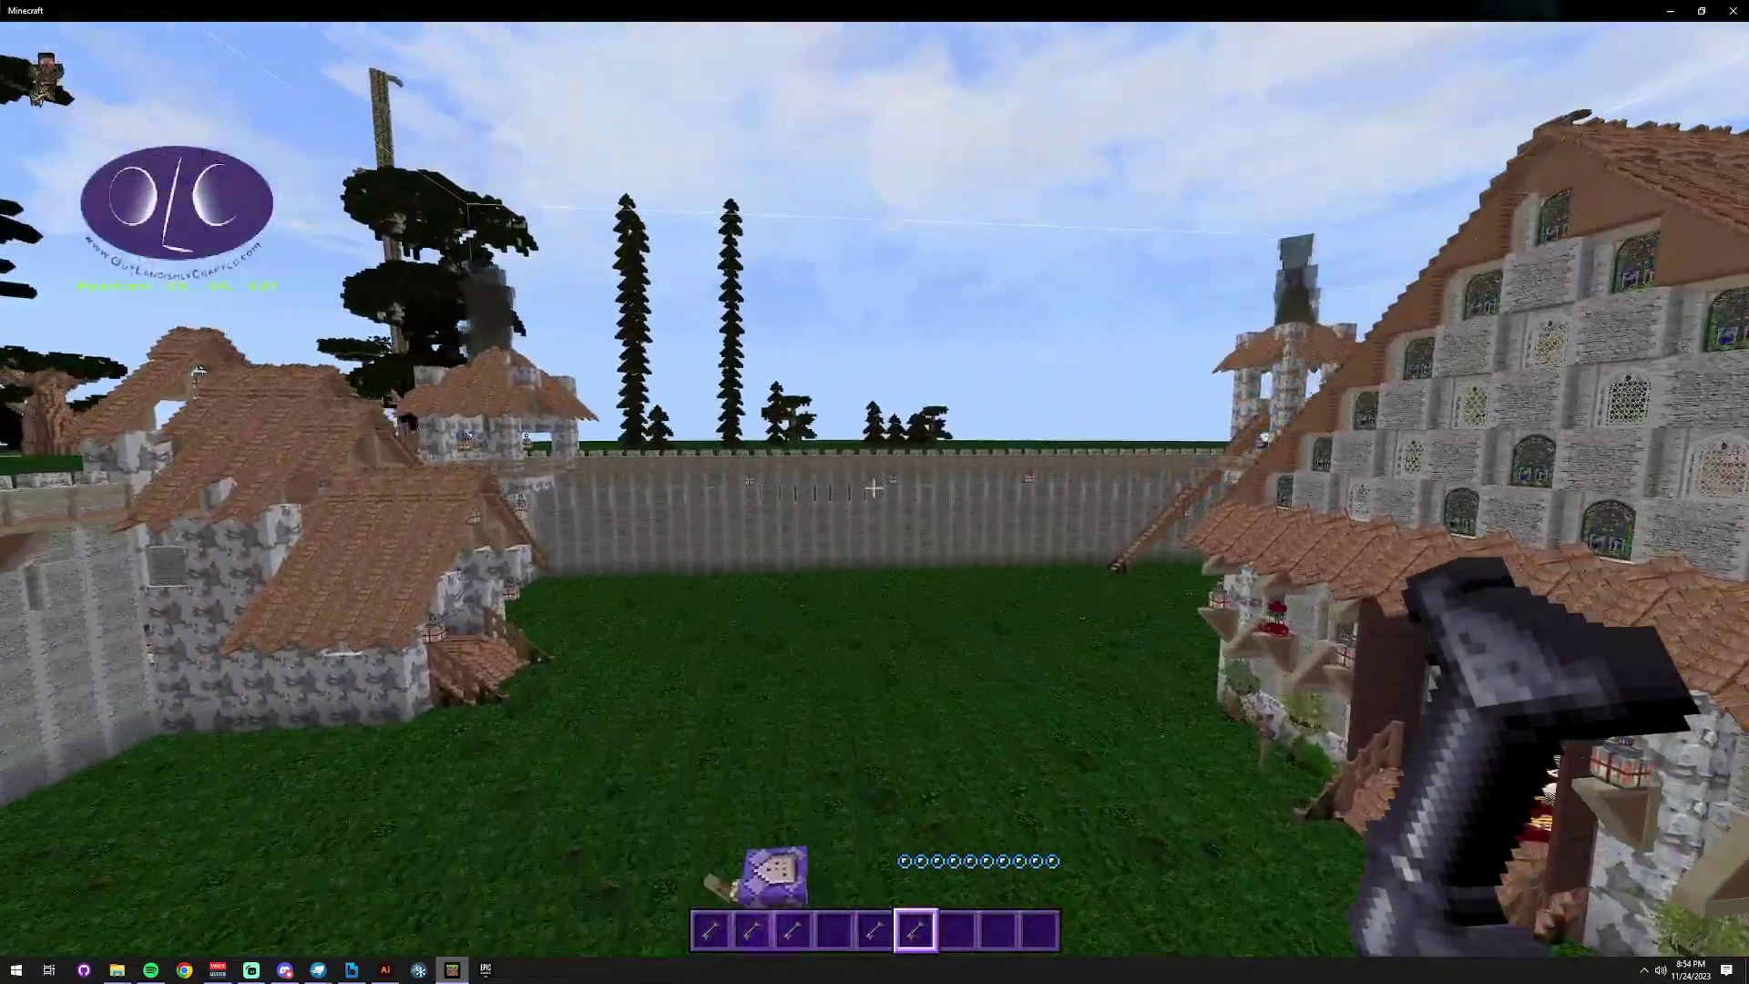
key("w")
key("w")
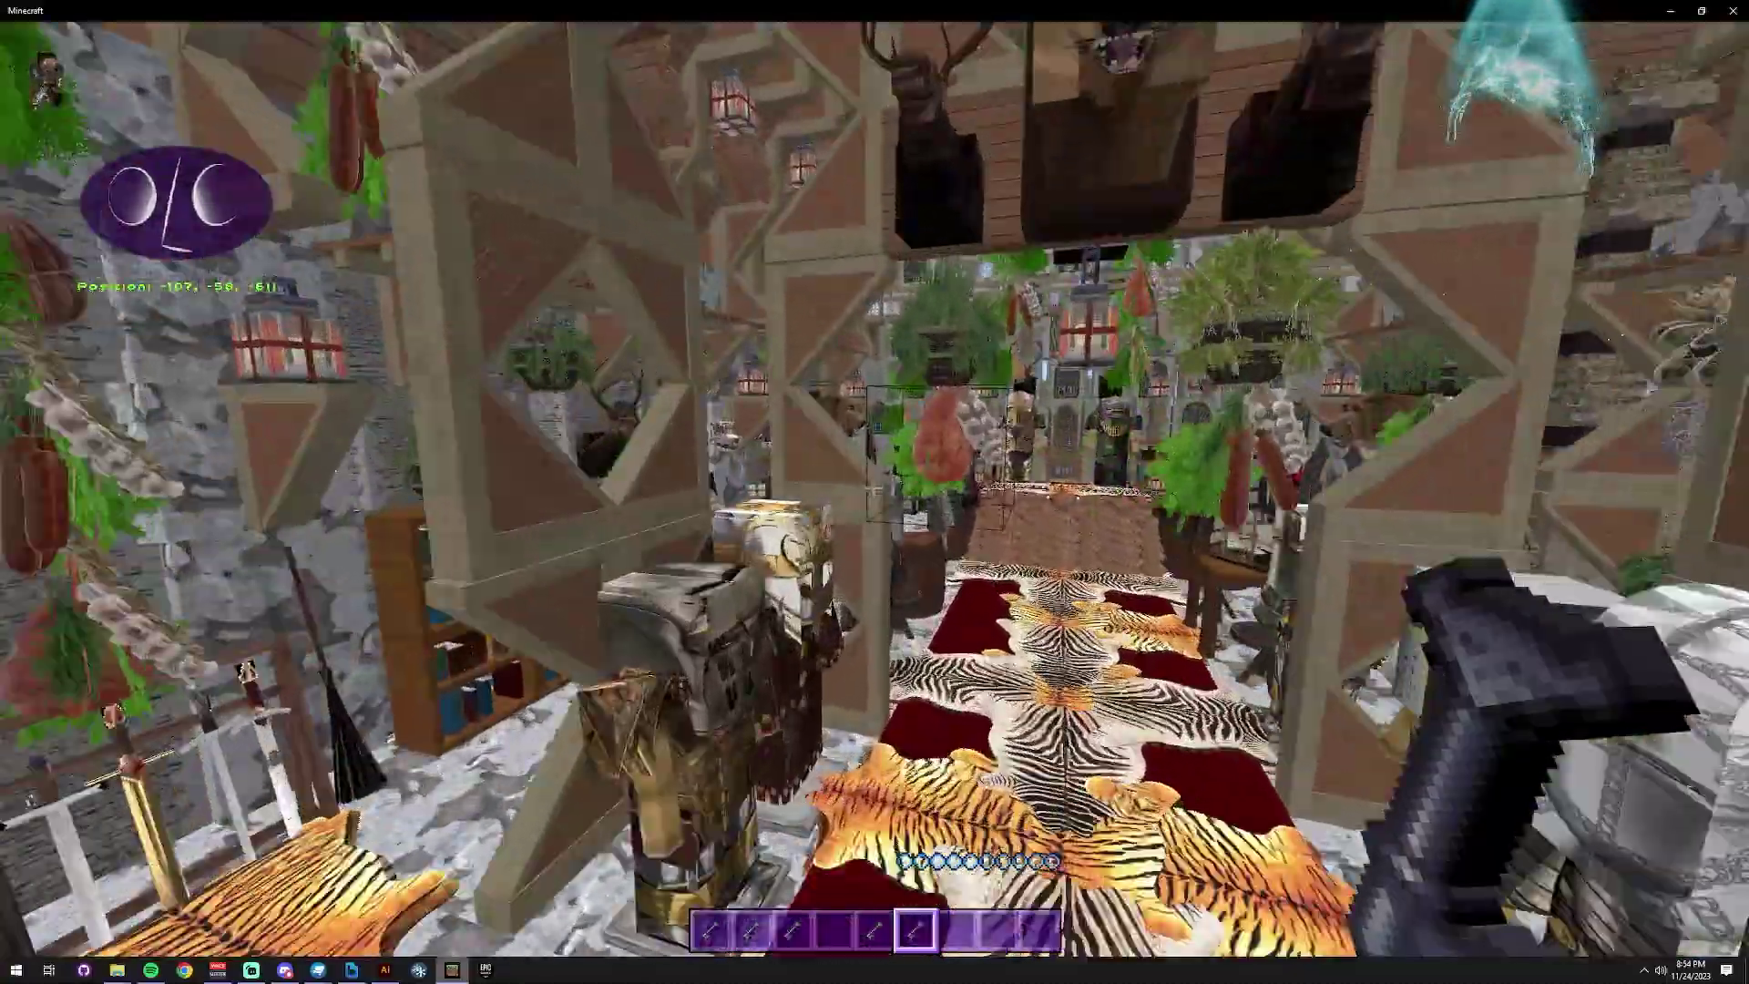
key("s")
scroll(873, 488, "down", 1)
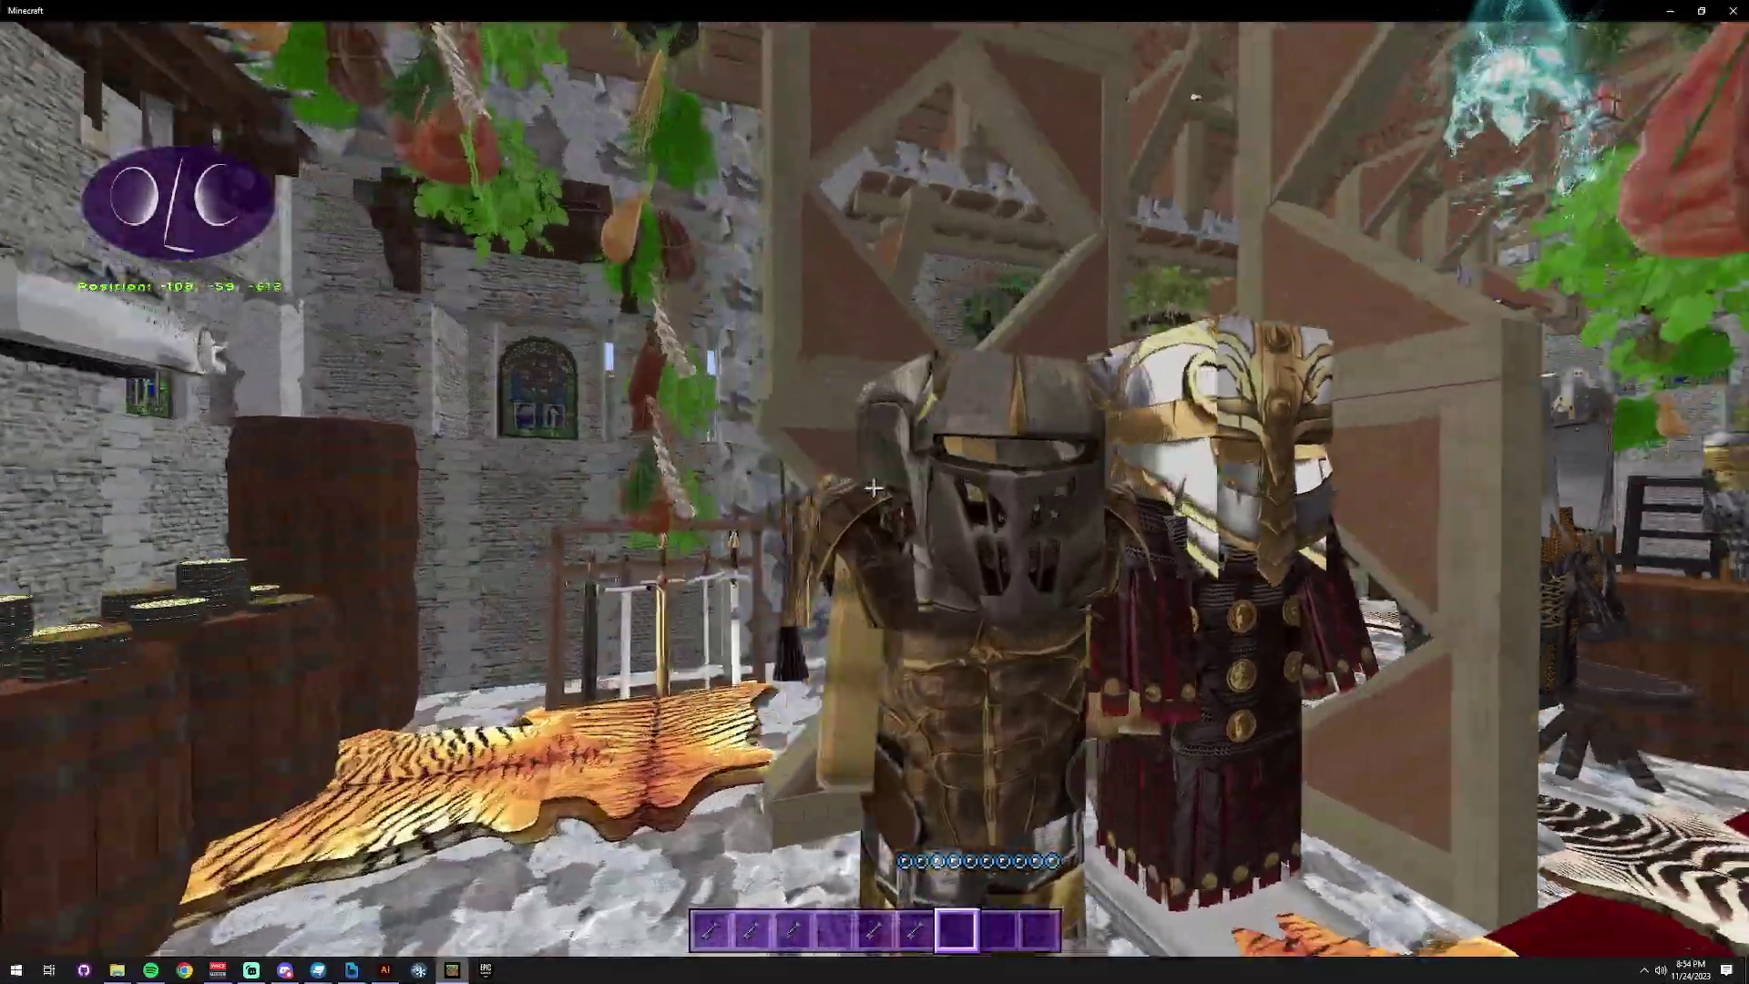
key("w")
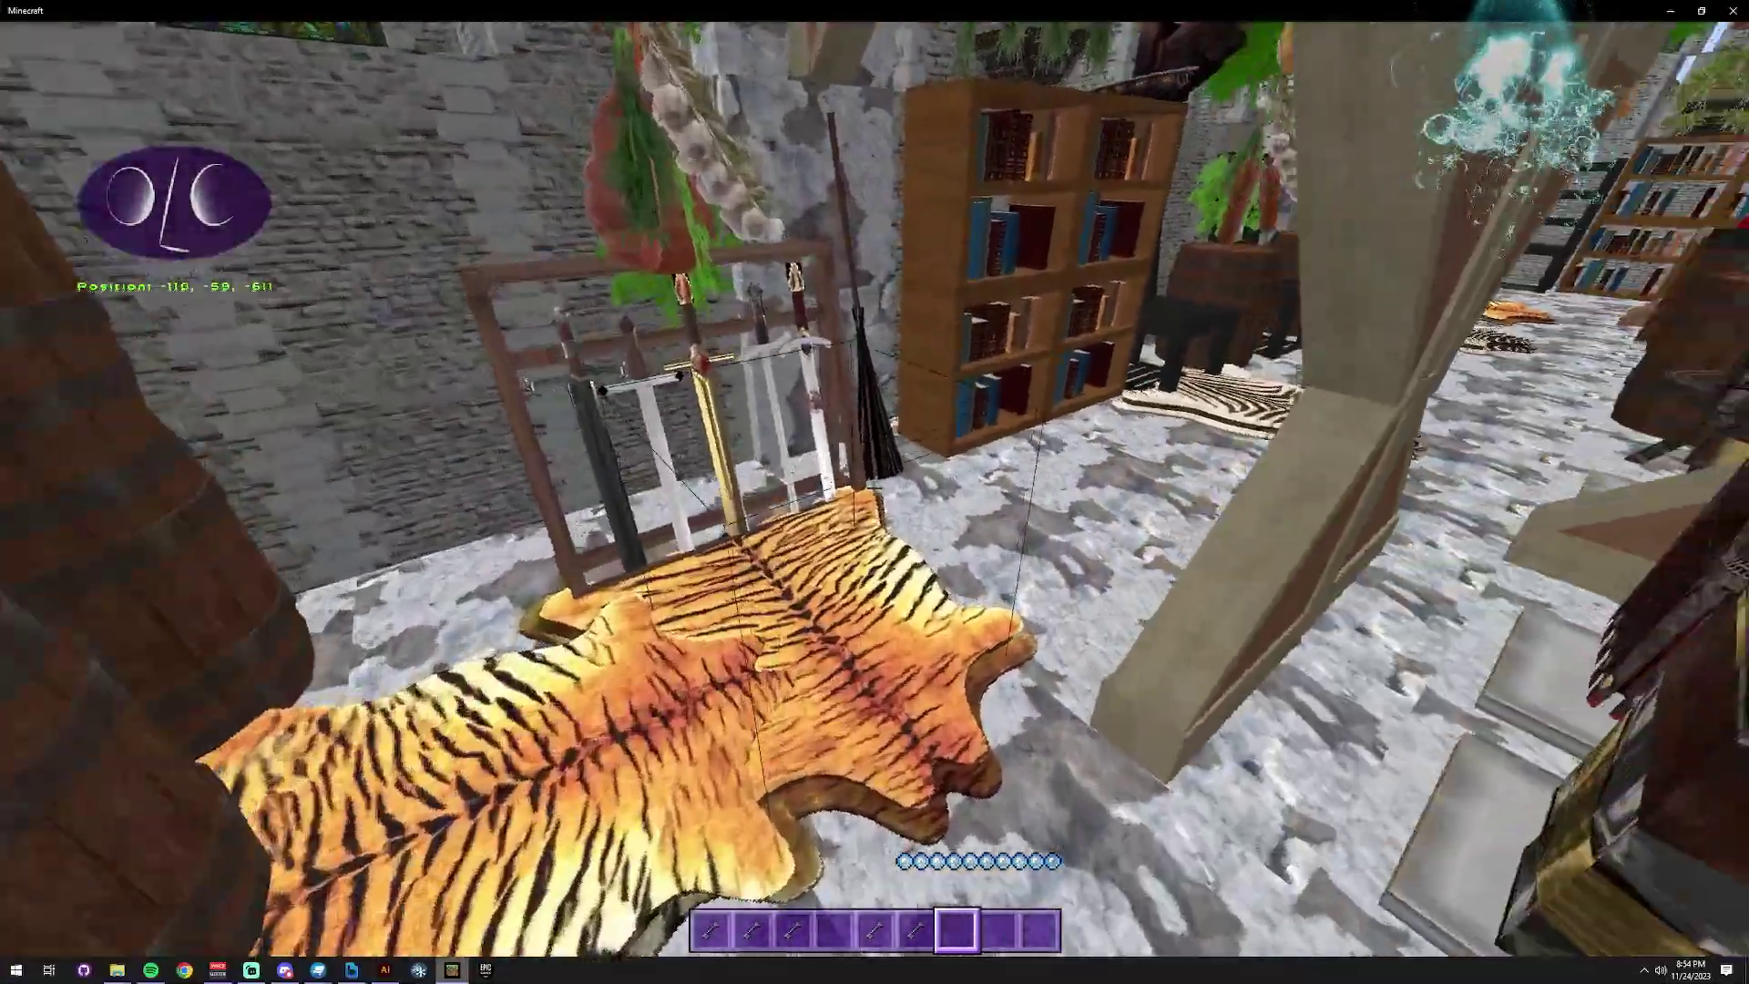
key("w")
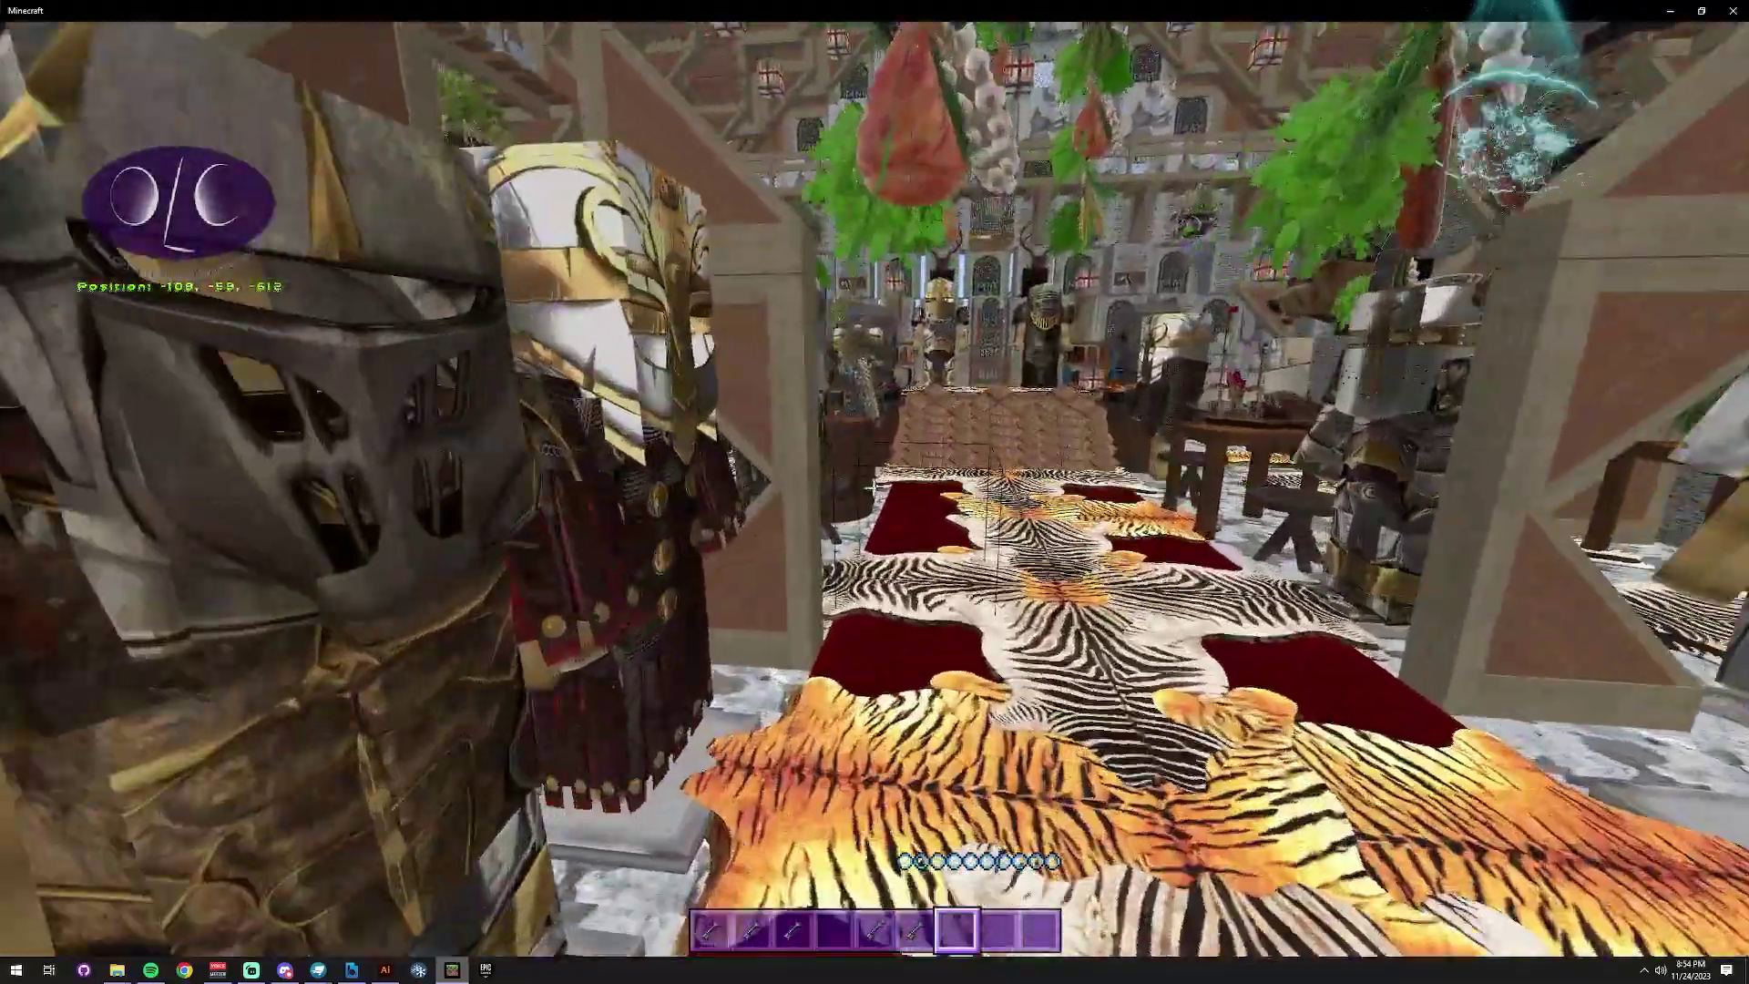
key("w")
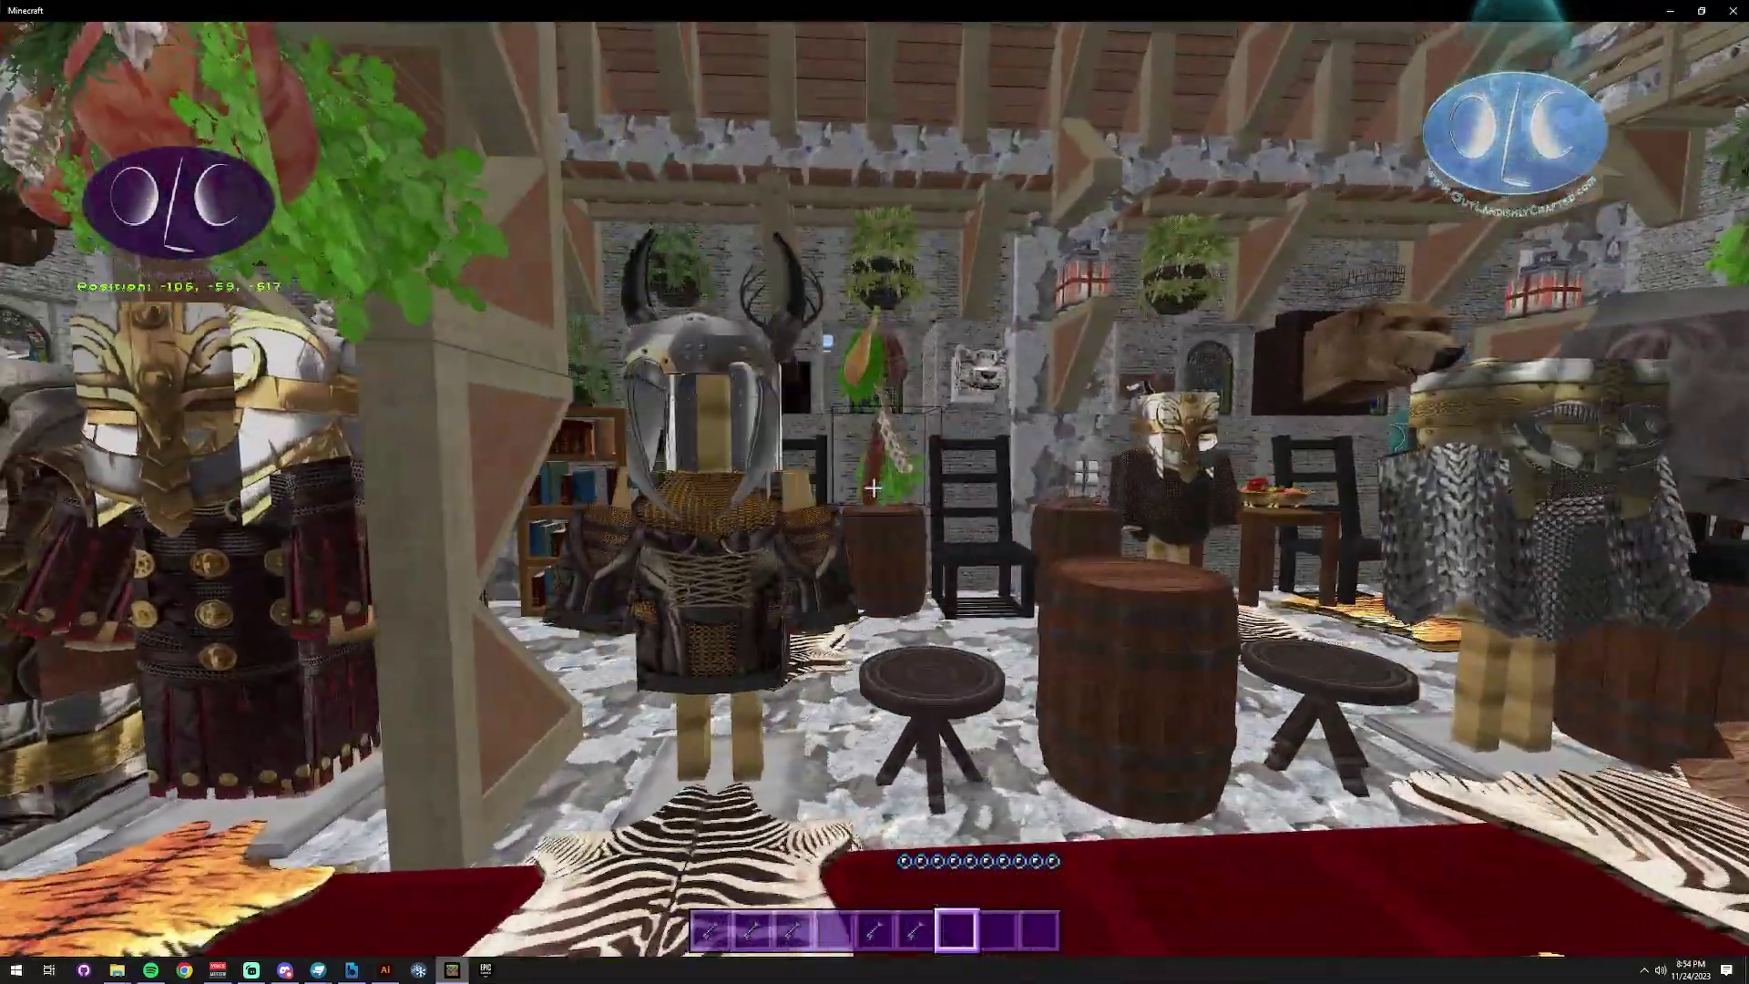
key("w")
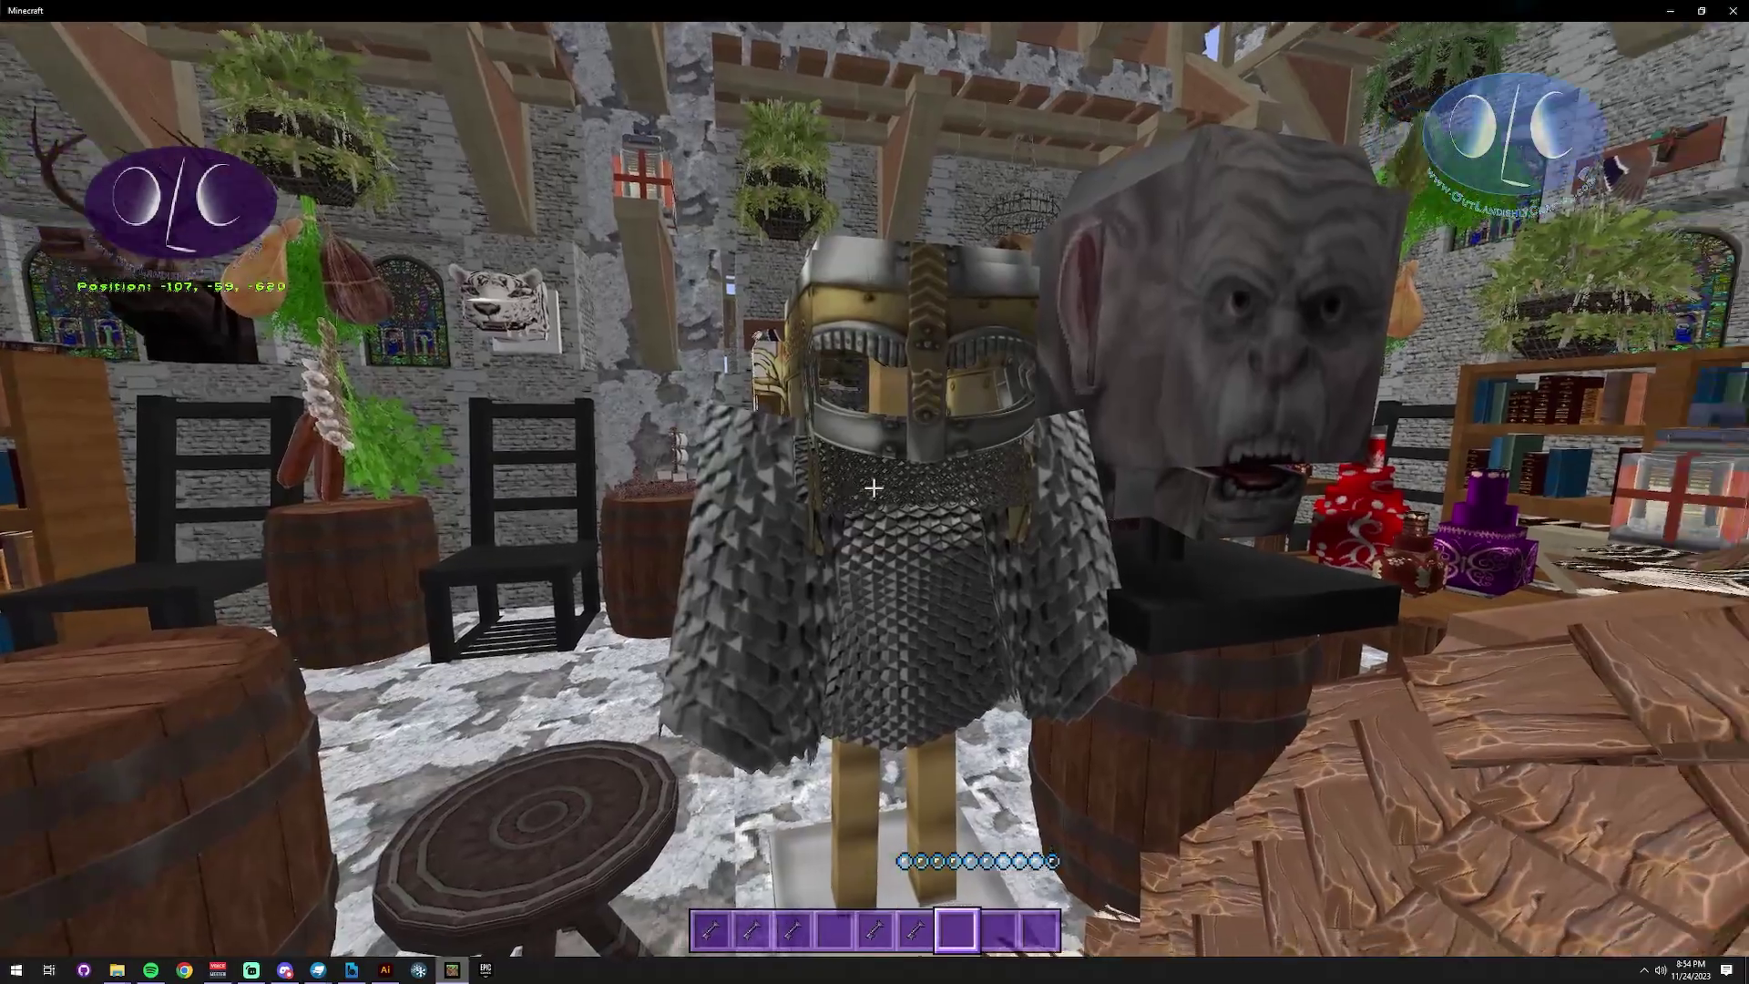
key("w")
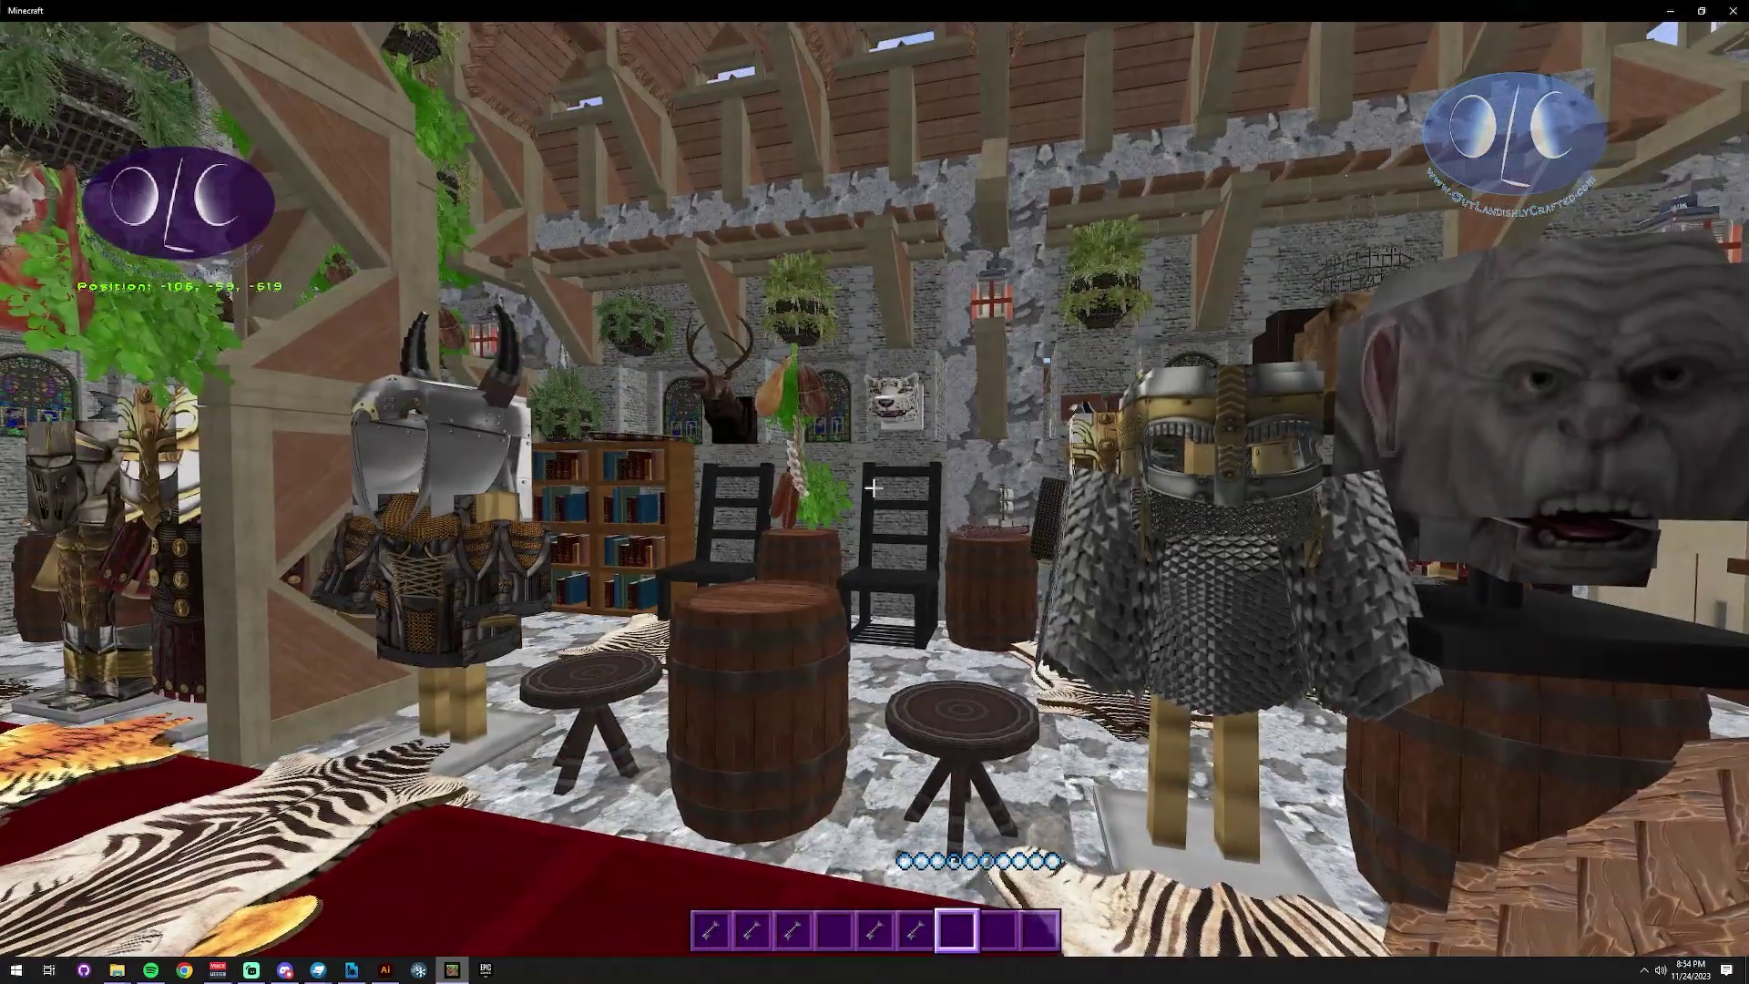
key("w")
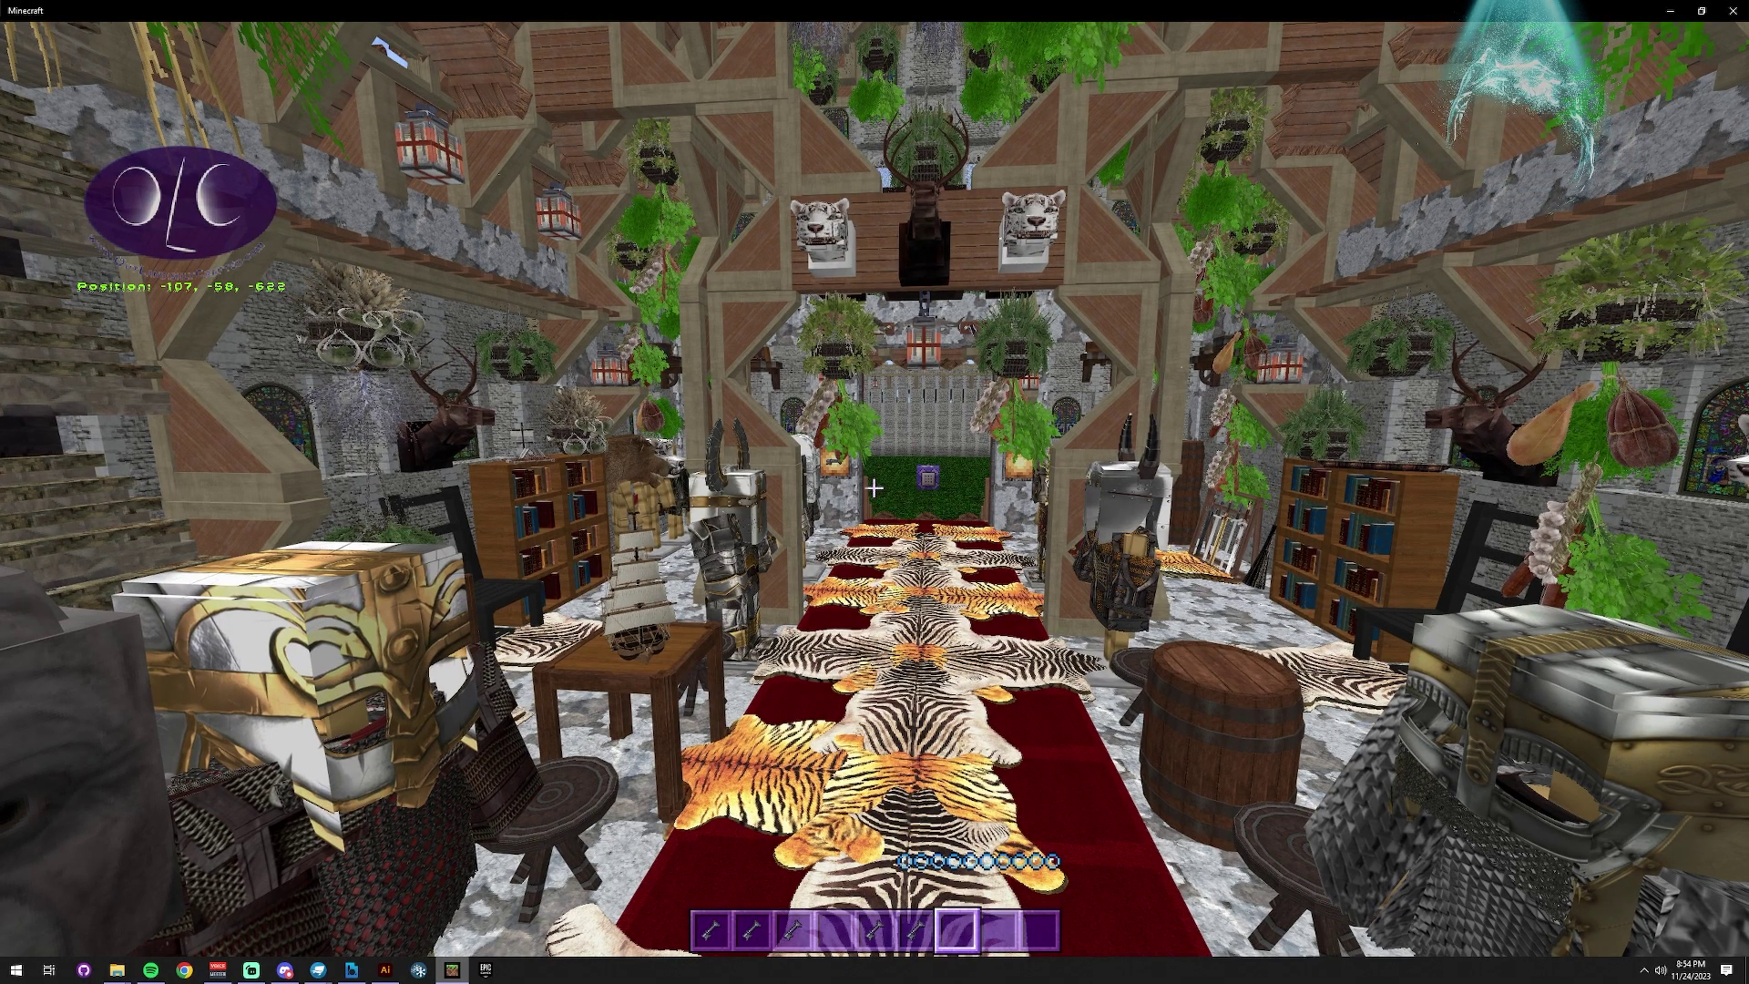
key("w")
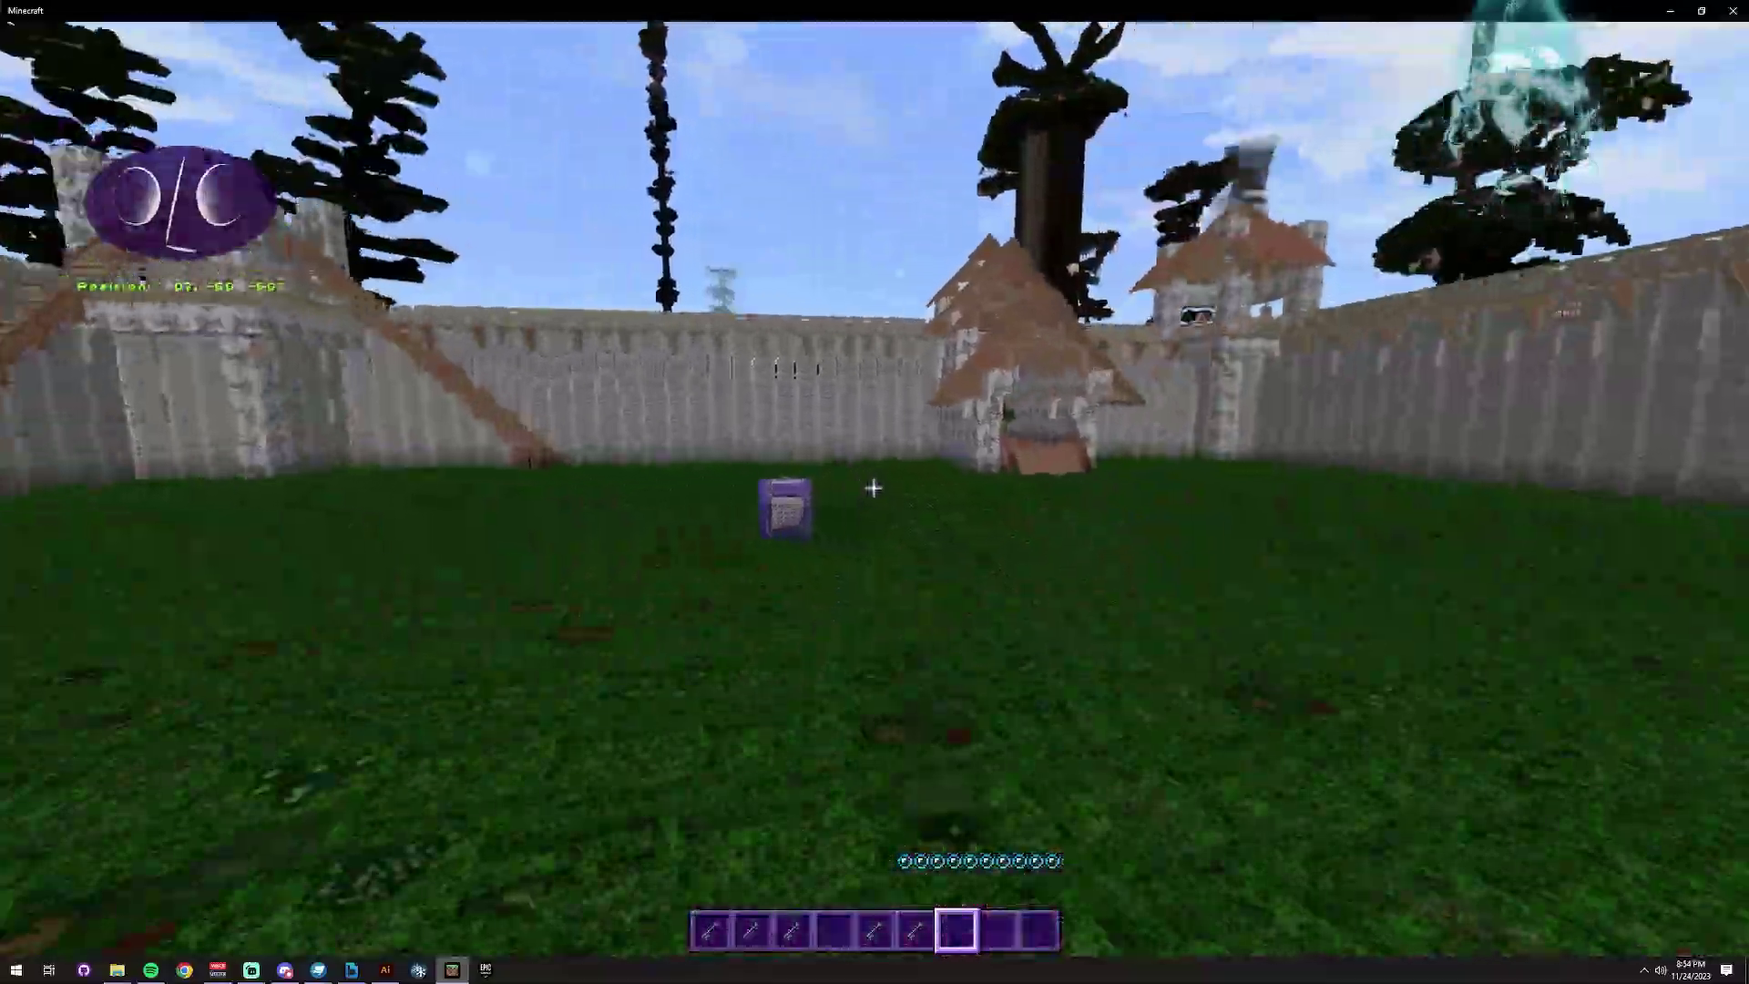
key("w")
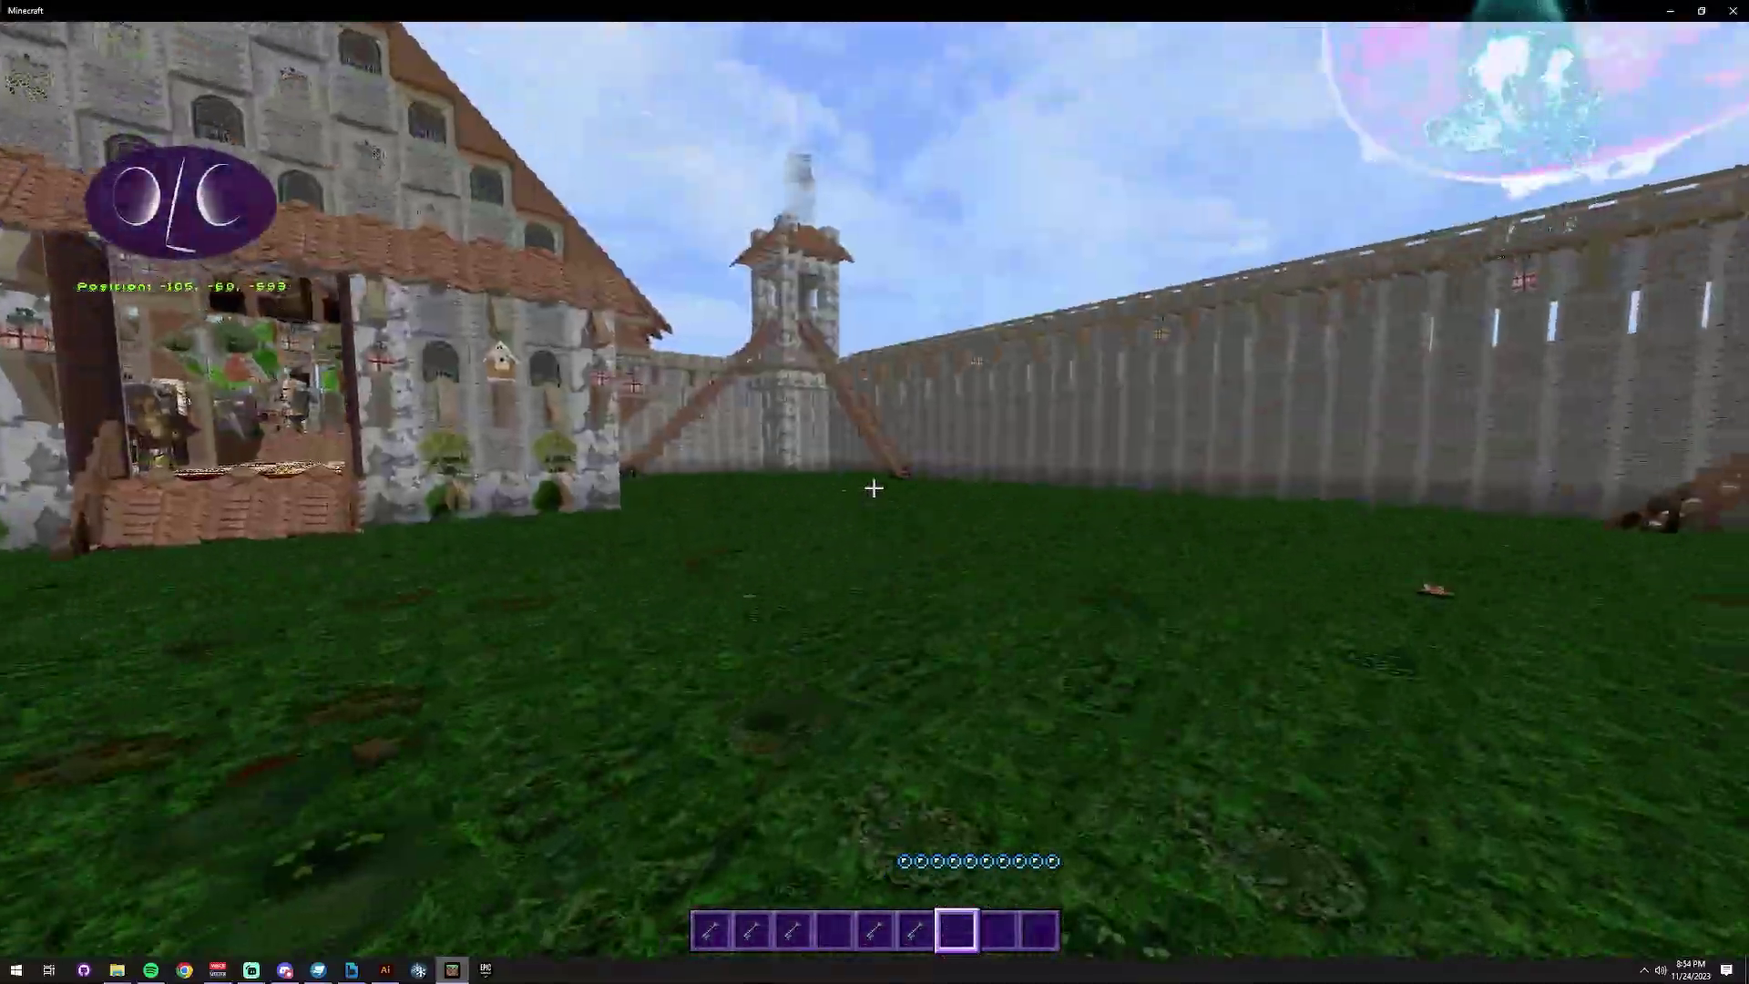
key("w")
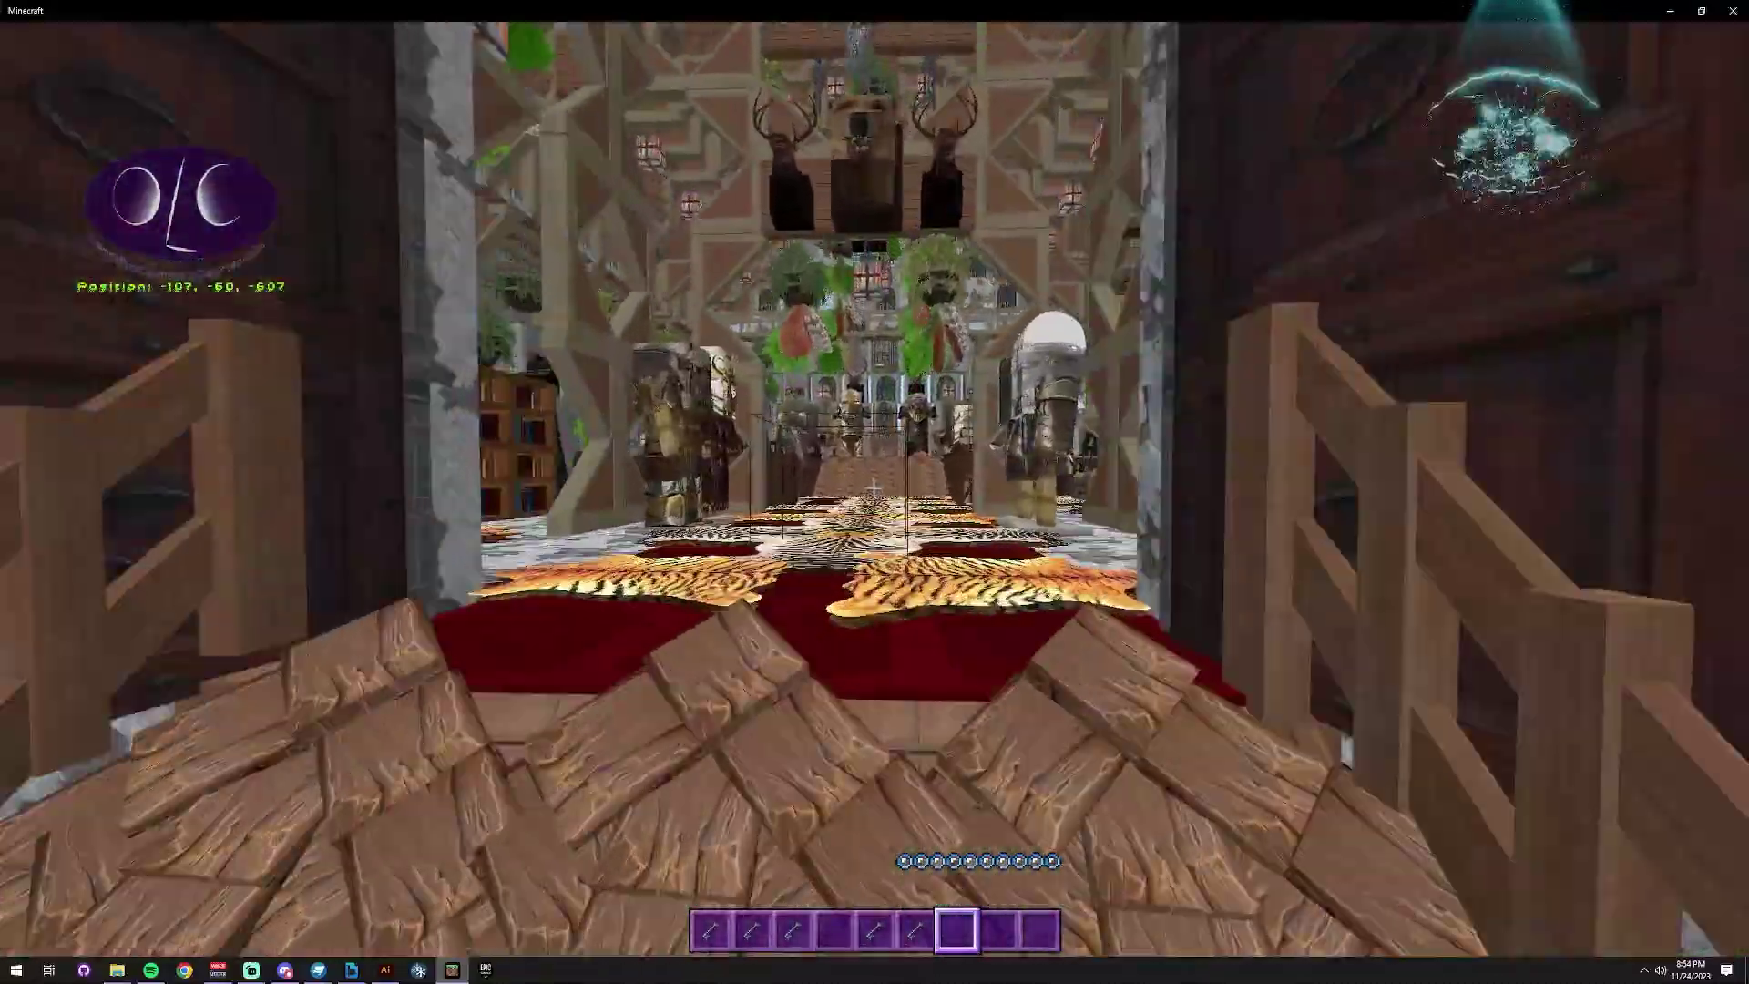
key("w")
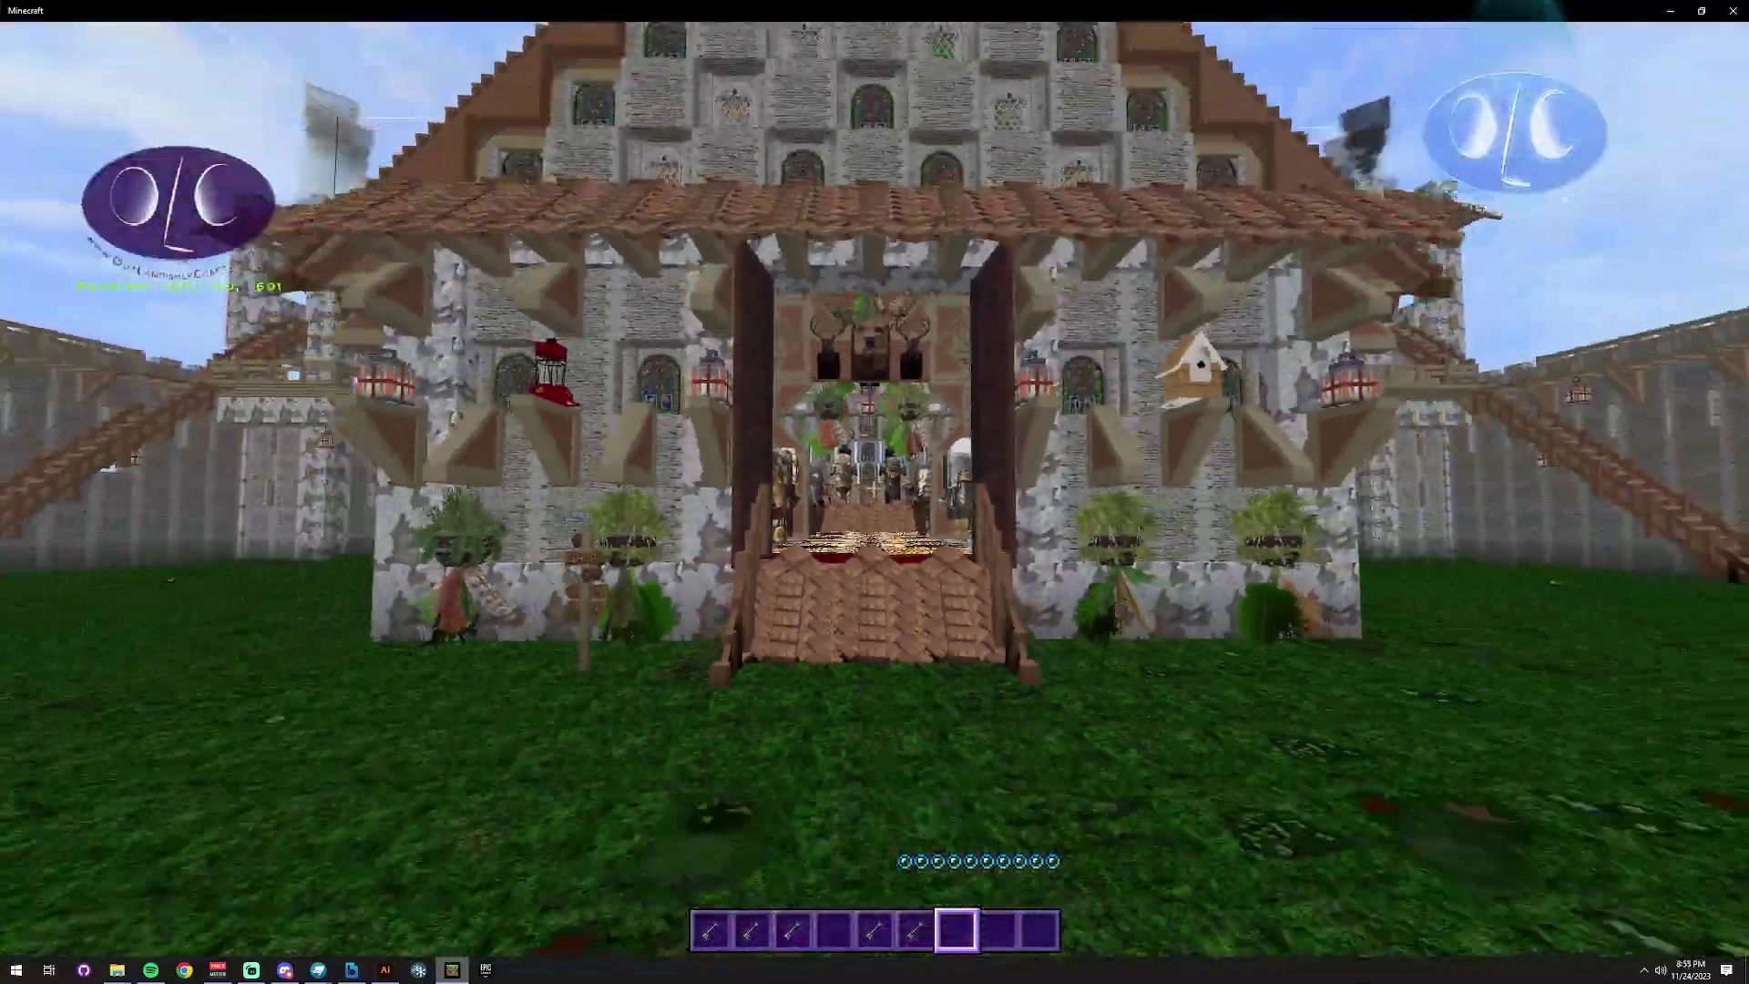
key("w")
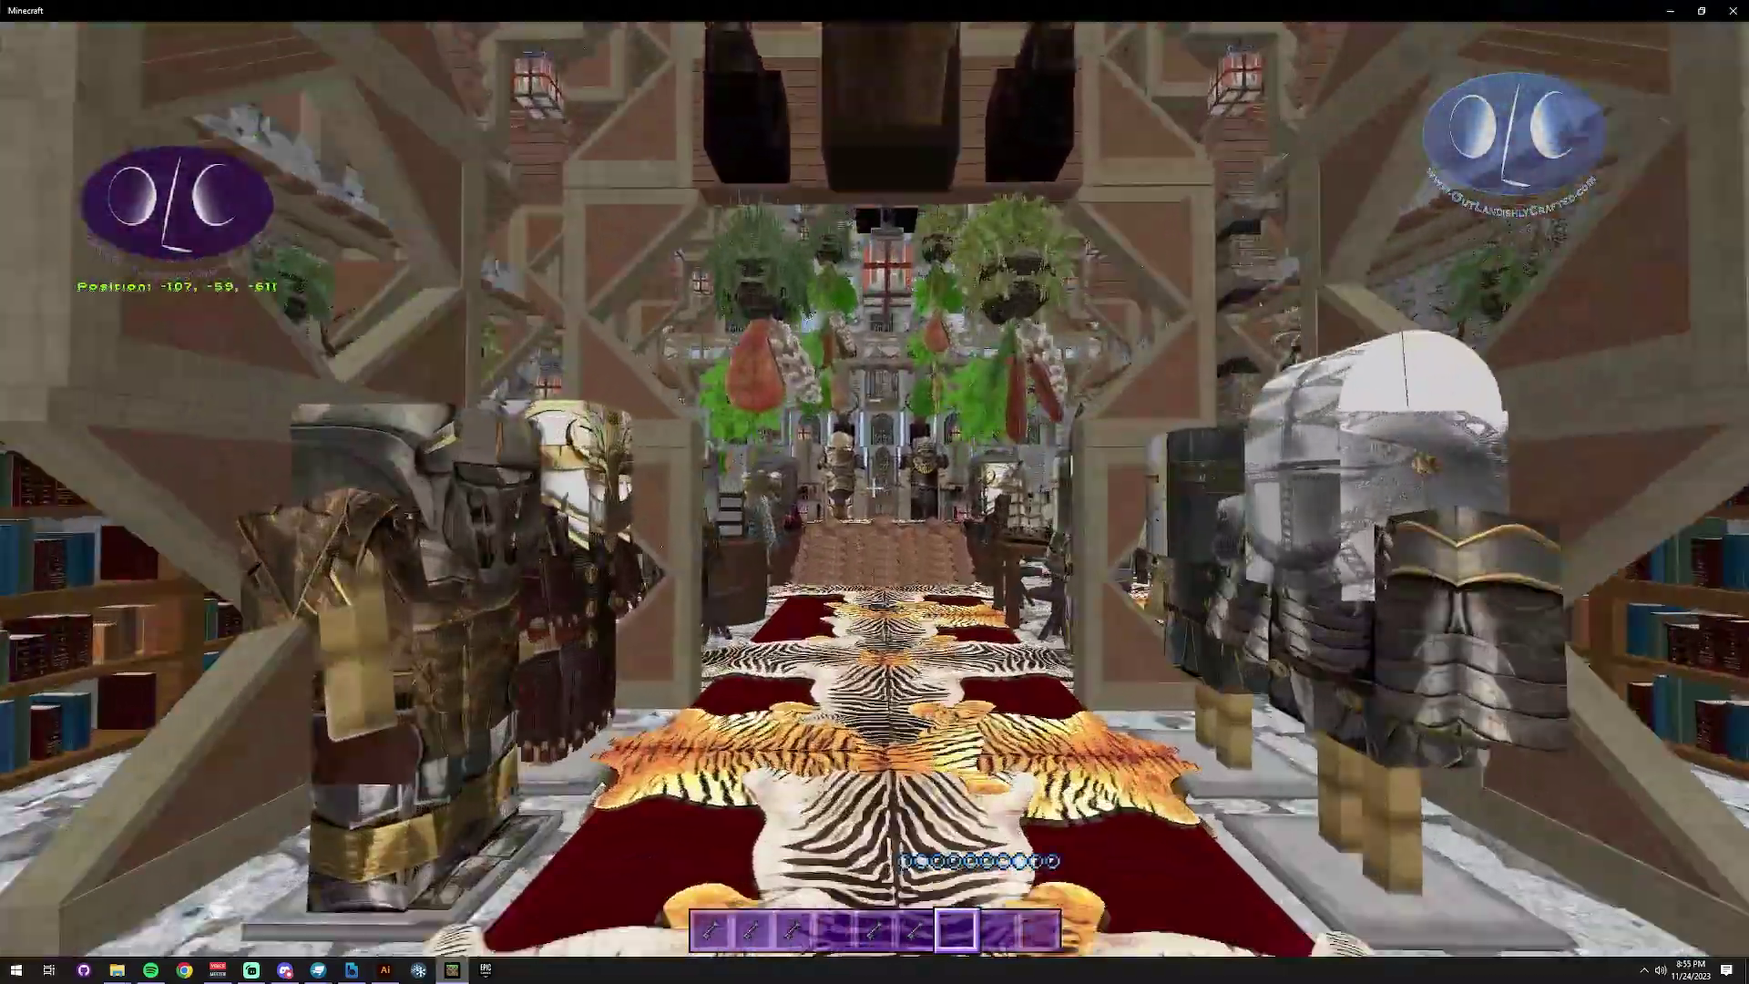
key("s")
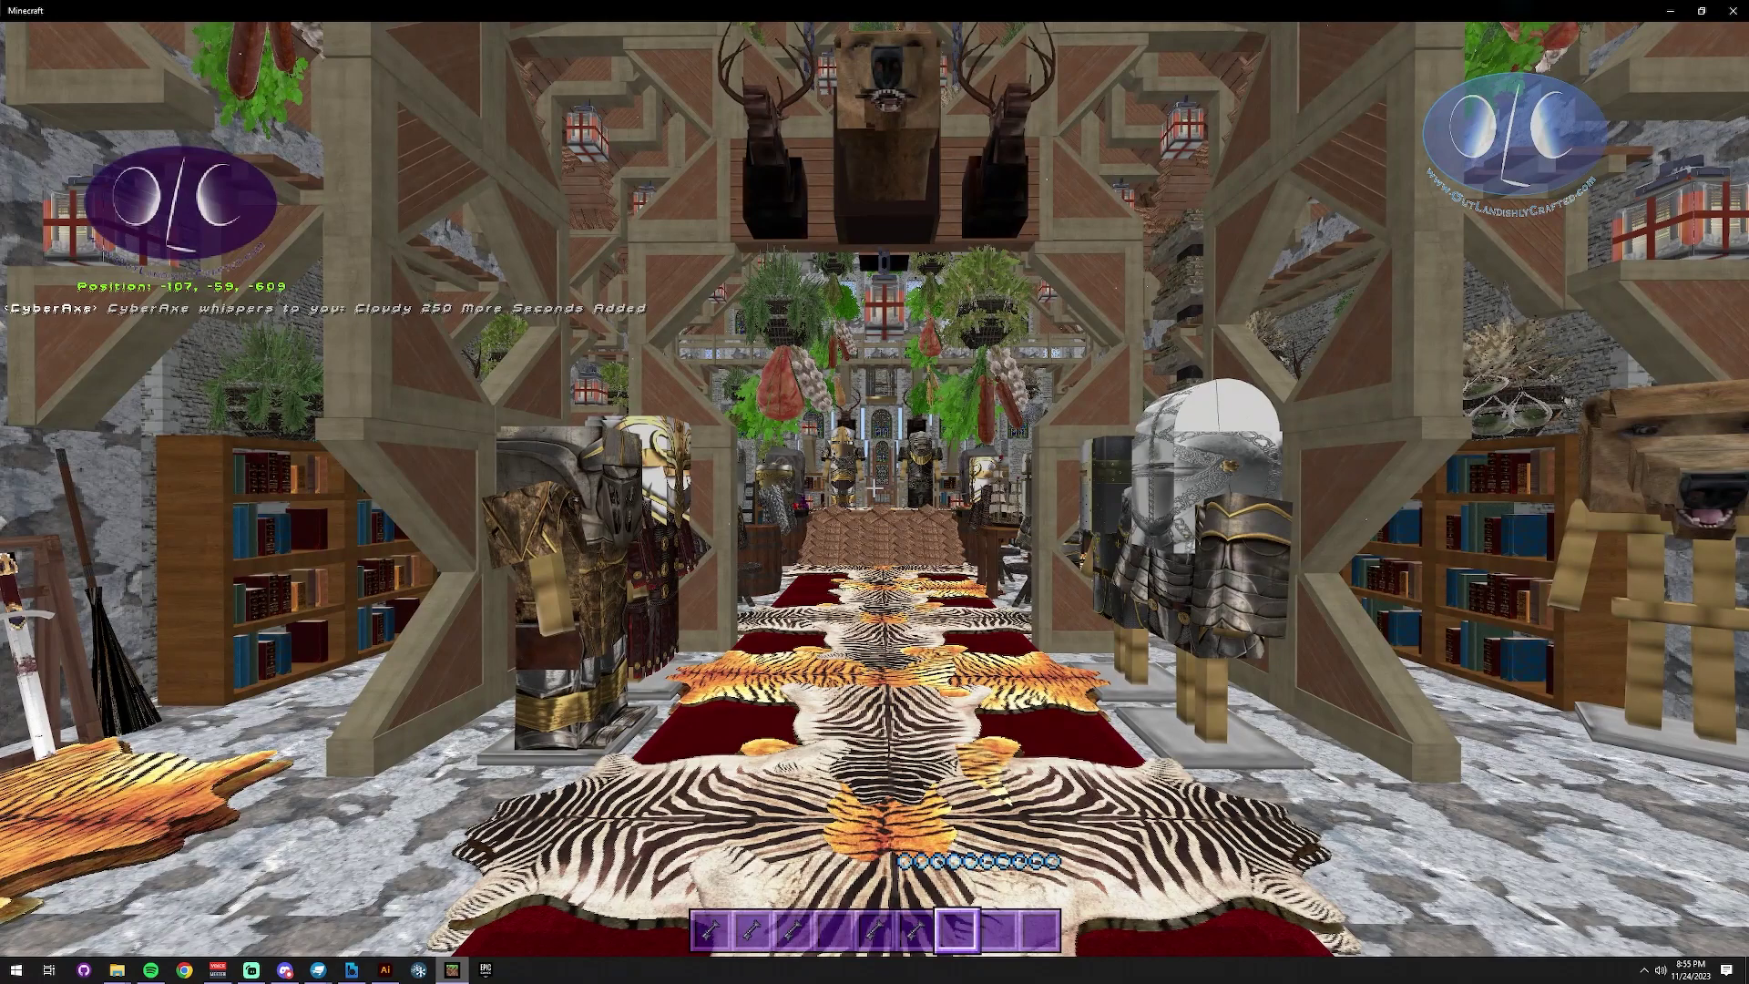